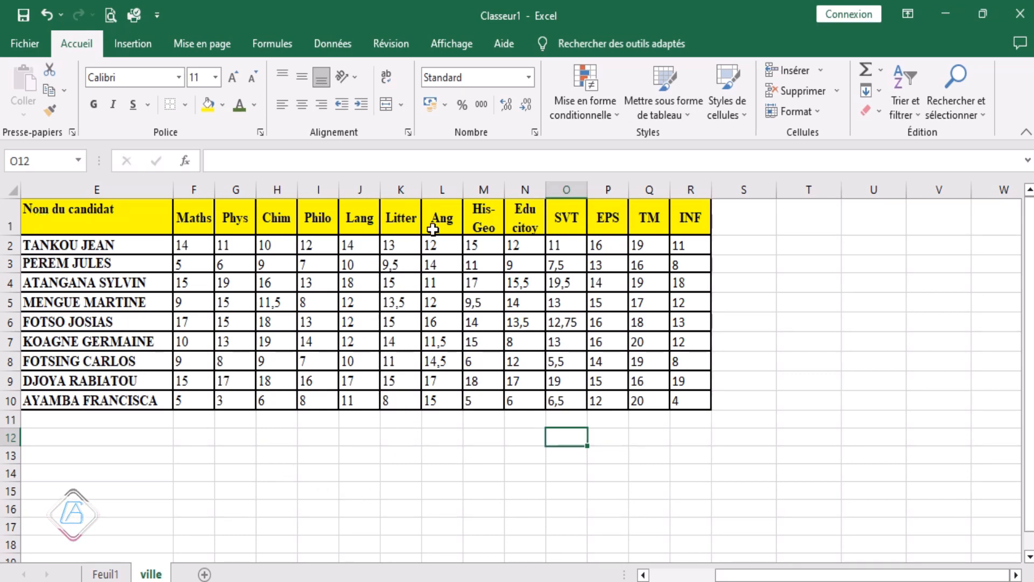
click(687, 405)
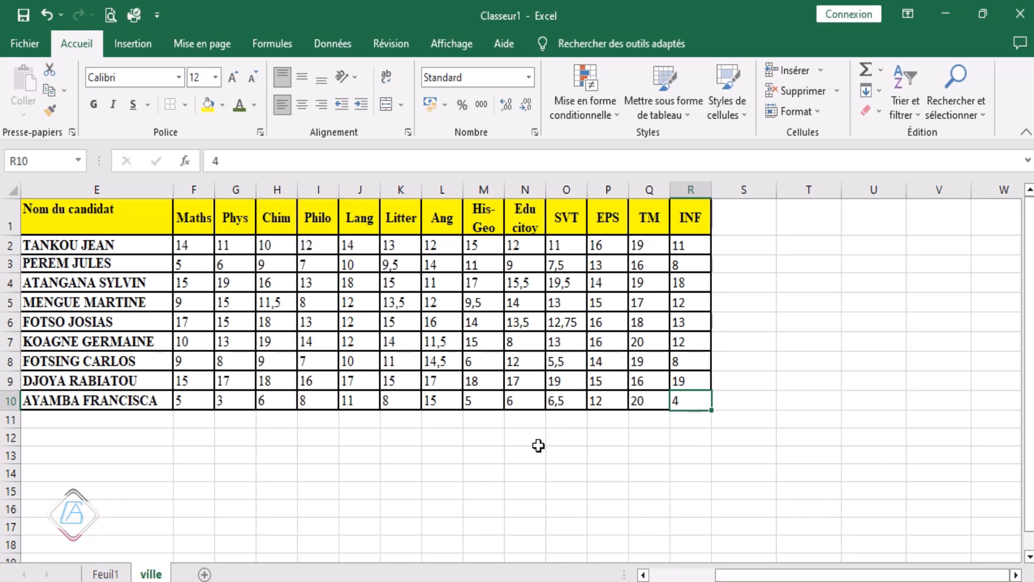
click(572, 452)
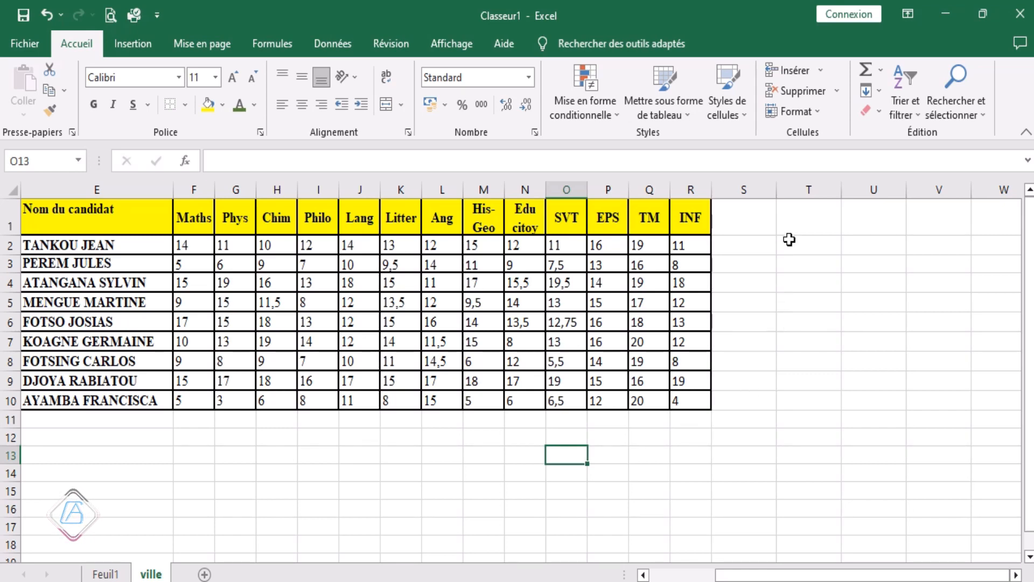
click(805, 249)
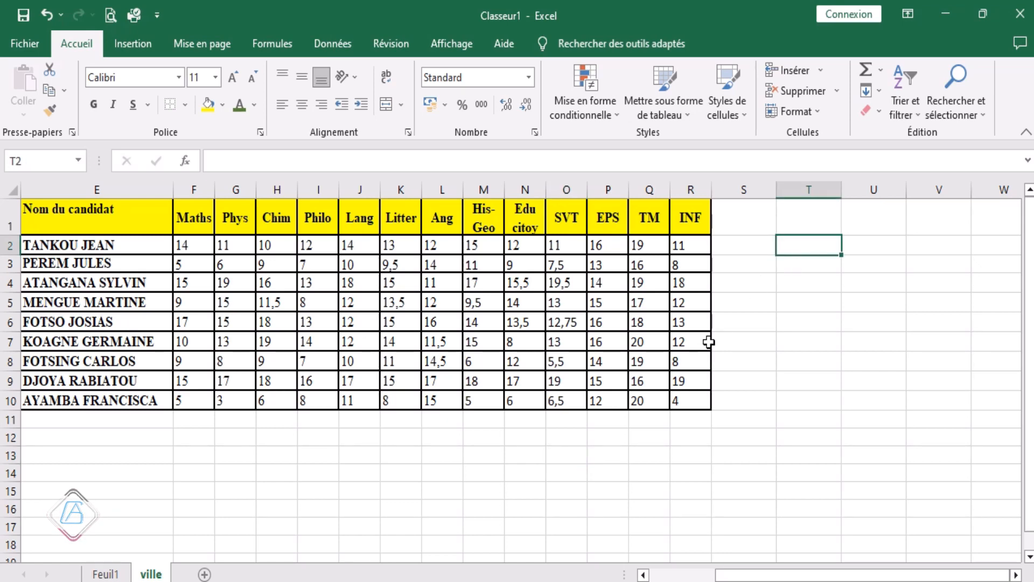
click(687, 342)
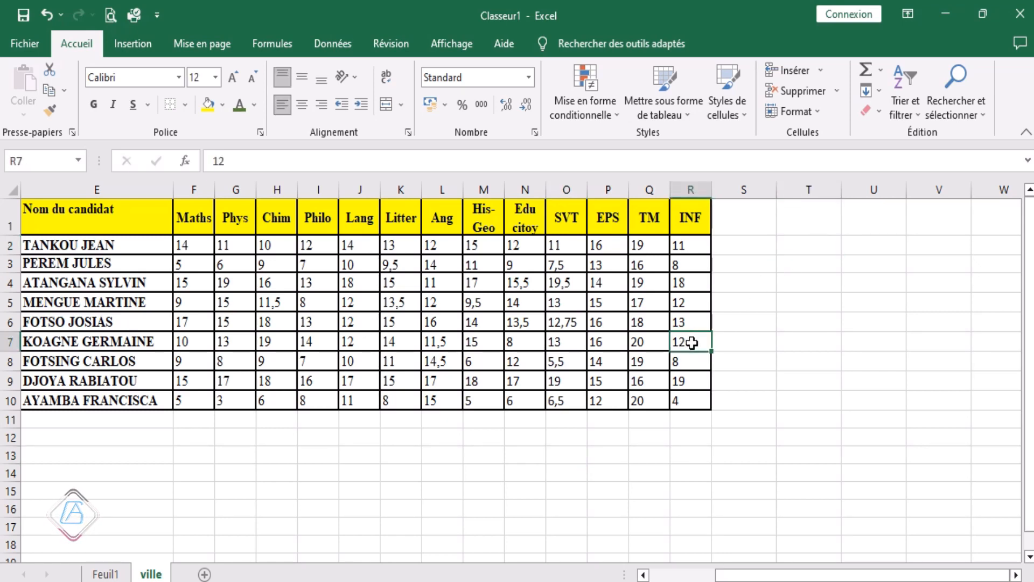
click(696, 397)
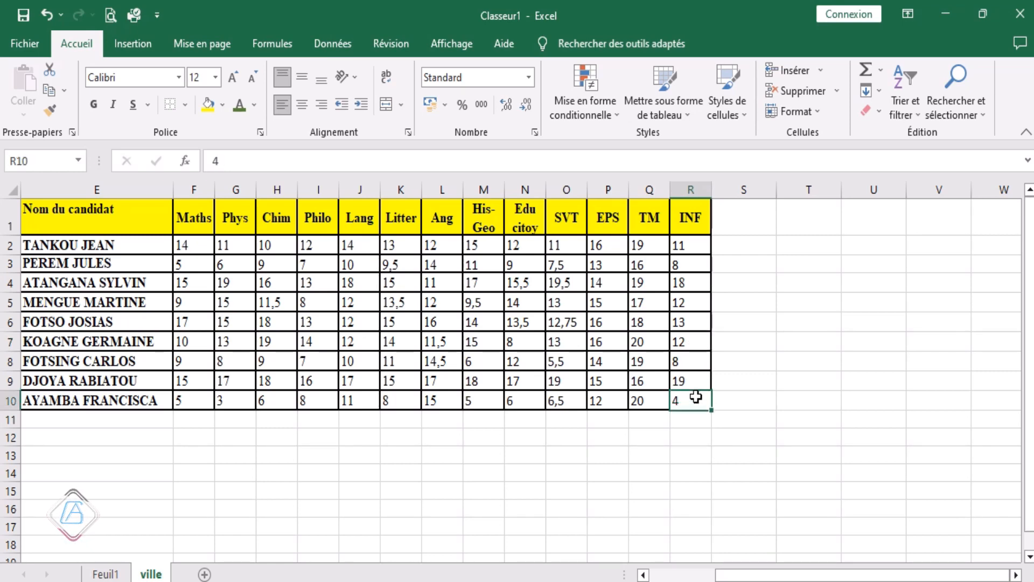
double_click(696, 397)
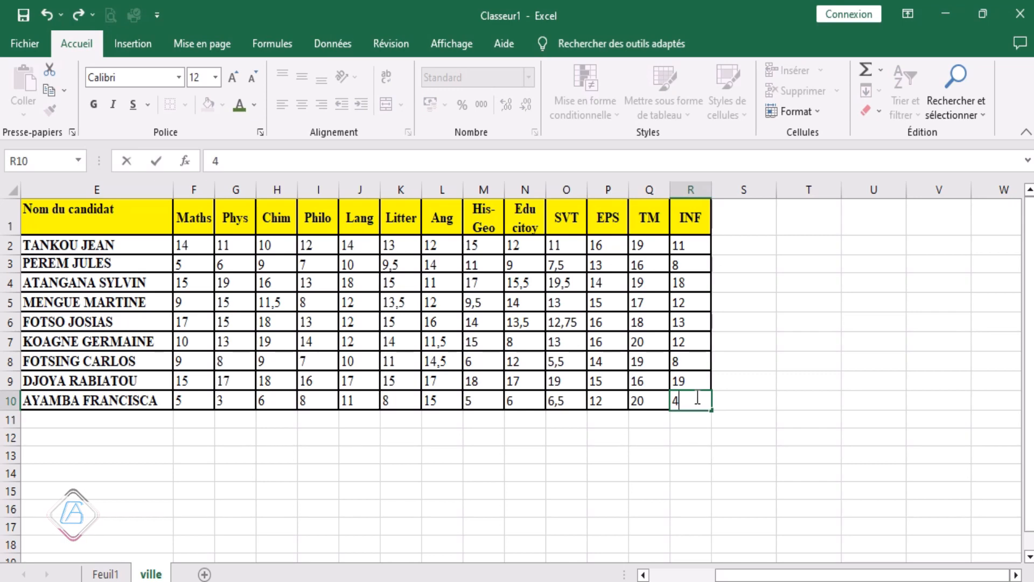
click(639, 462)
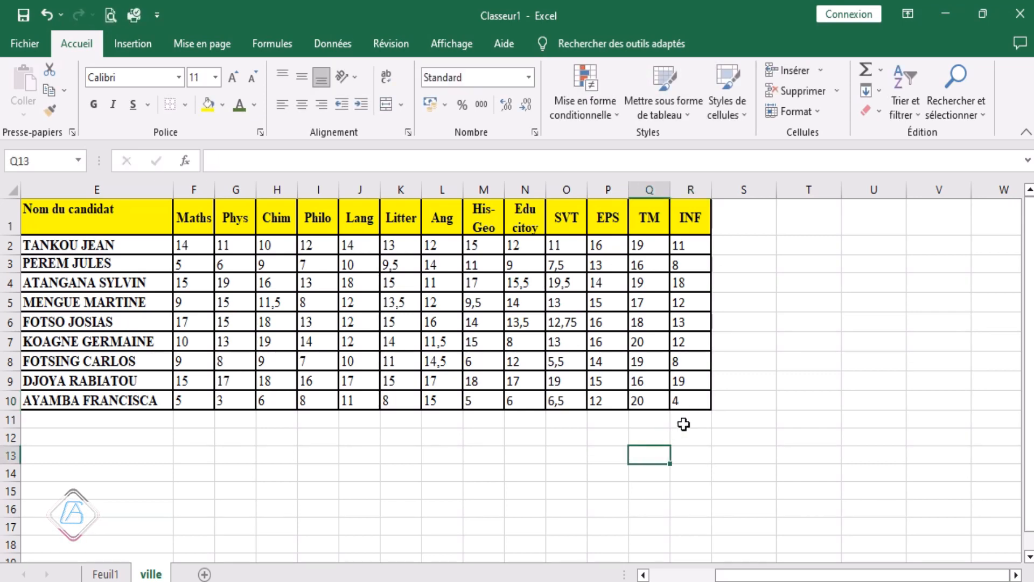
Set the INF mark in cell R10 to 6, and undo that change.
click(689, 405)
text(6)
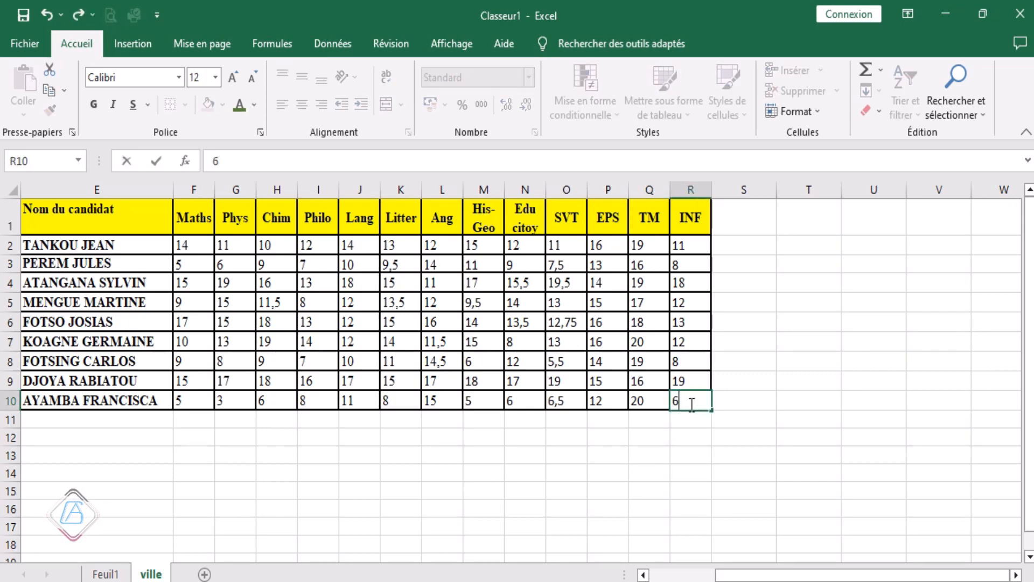
click(696, 481)
key(ctrl+z)
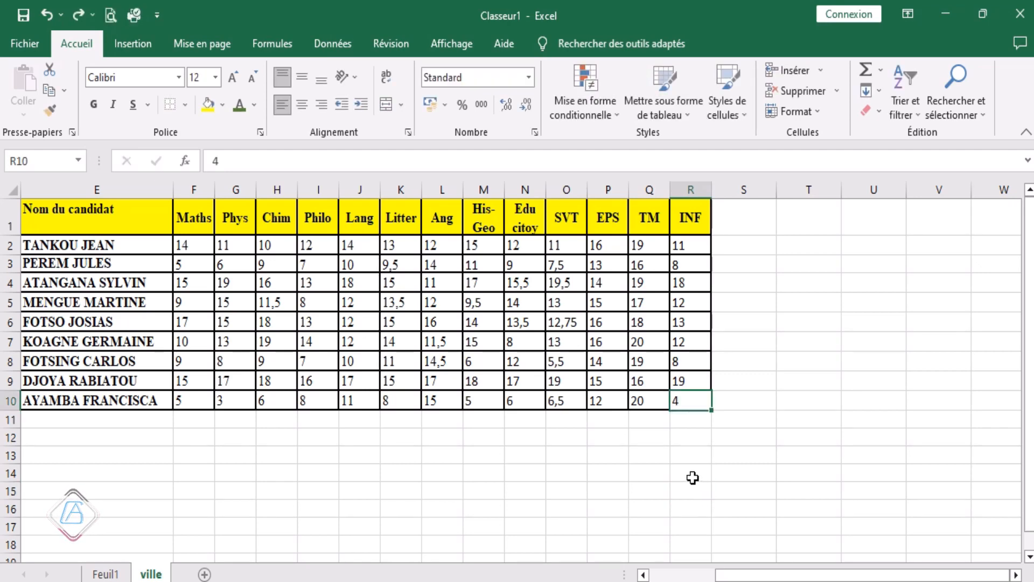
click(690, 474)
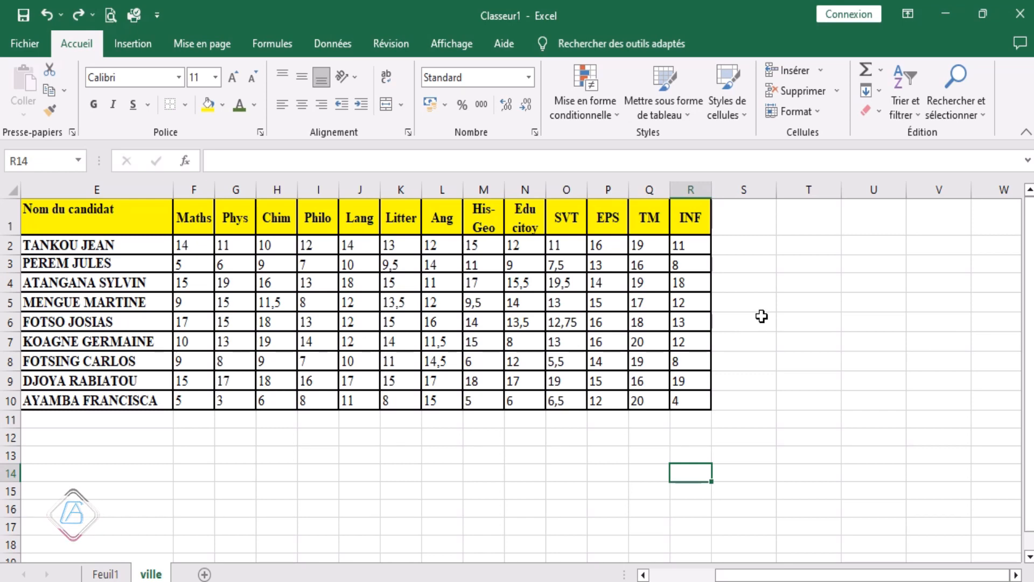
click(793, 264)
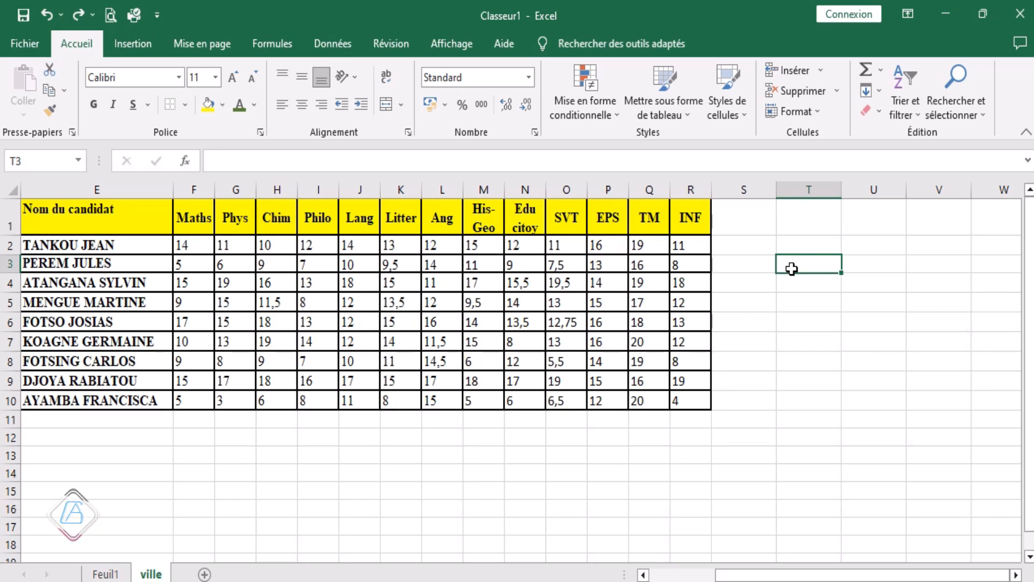
click(782, 240)
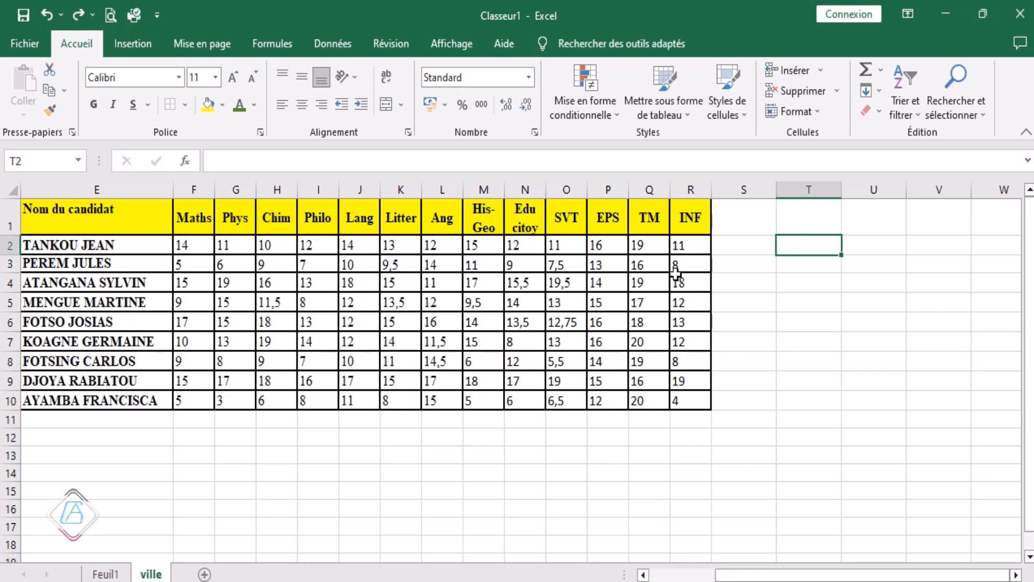
click(189, 251)
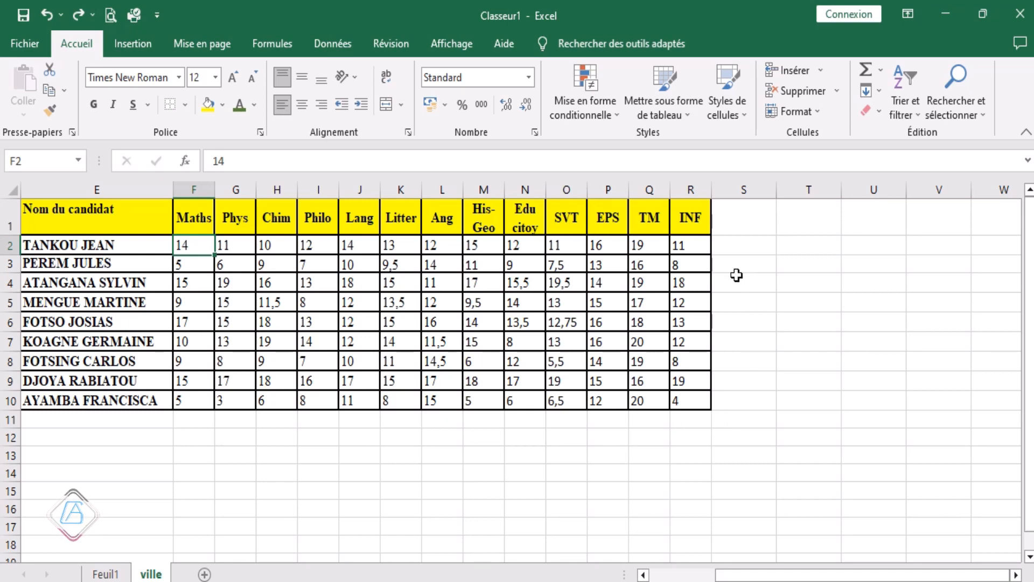
click(754, 251)
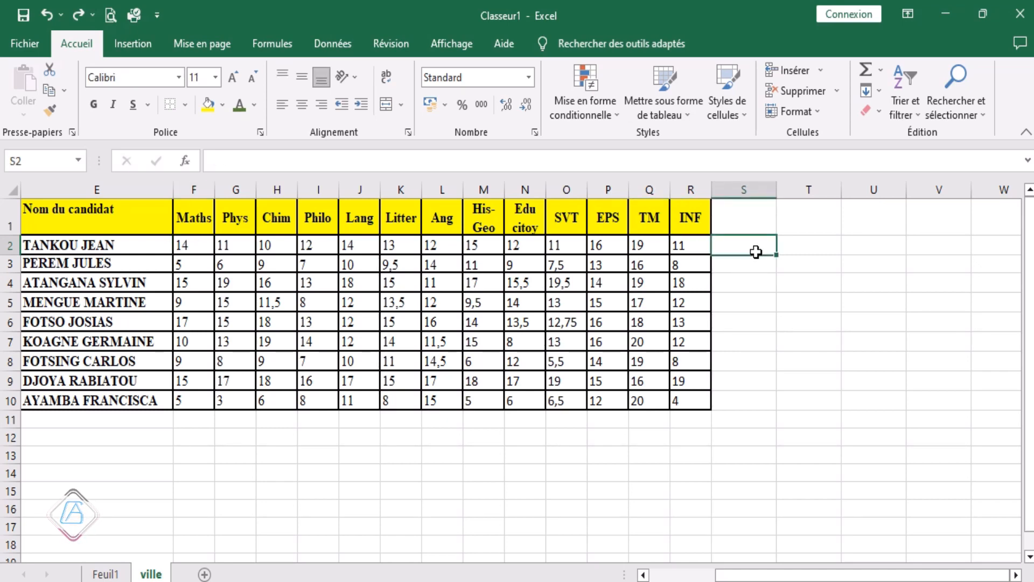
click(303, 454)
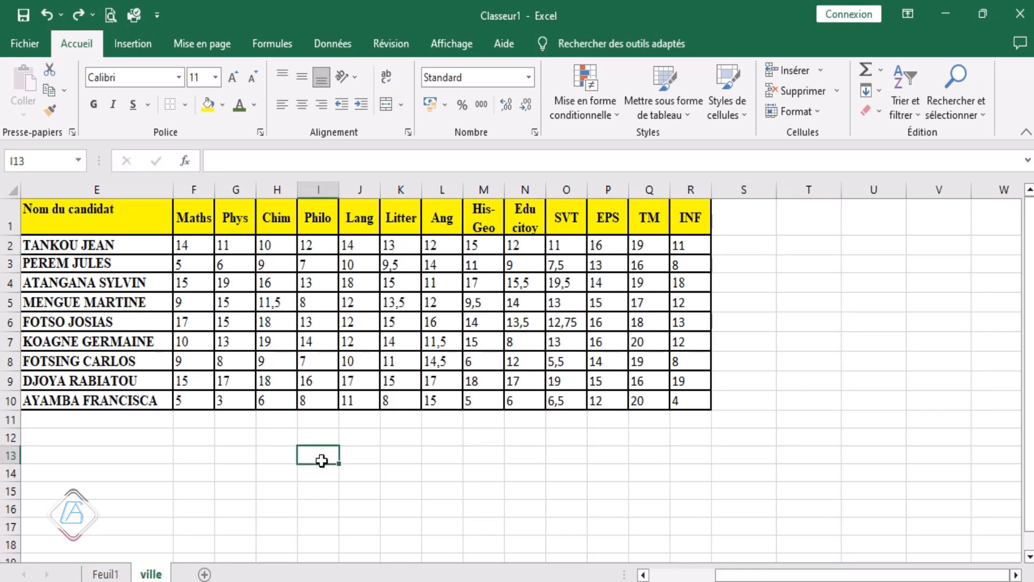
scroll(321, 461, up, 1)
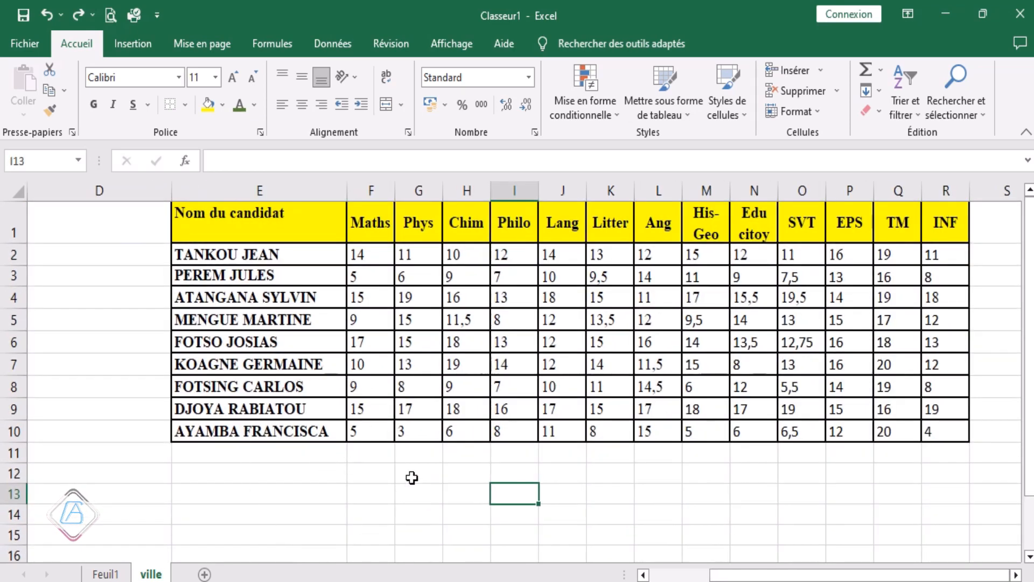
Begin a generic syntax example in cell F13 with =NOM_FONCTION( using an underscore between the two words.
click(360, 495)
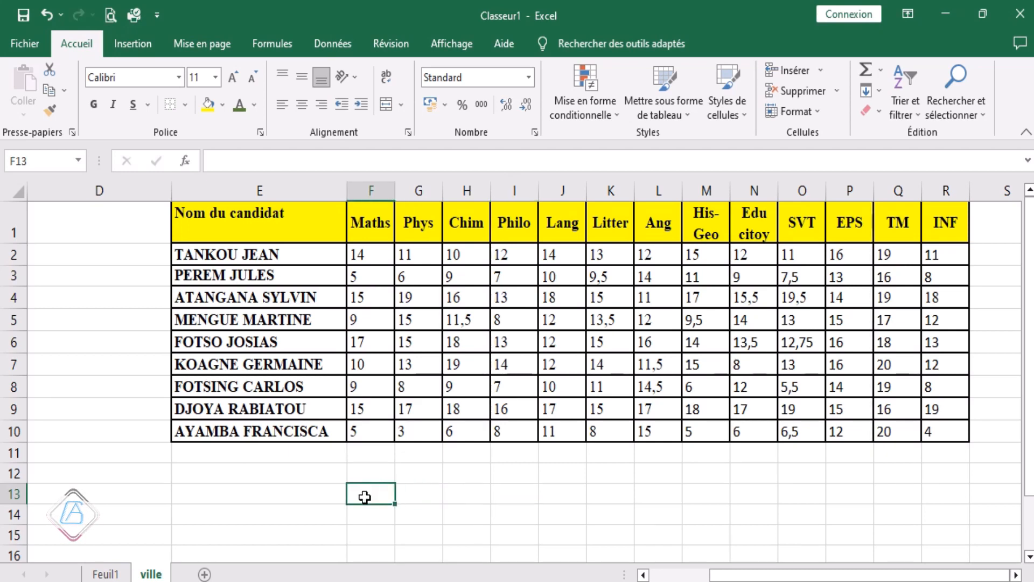
text(=)
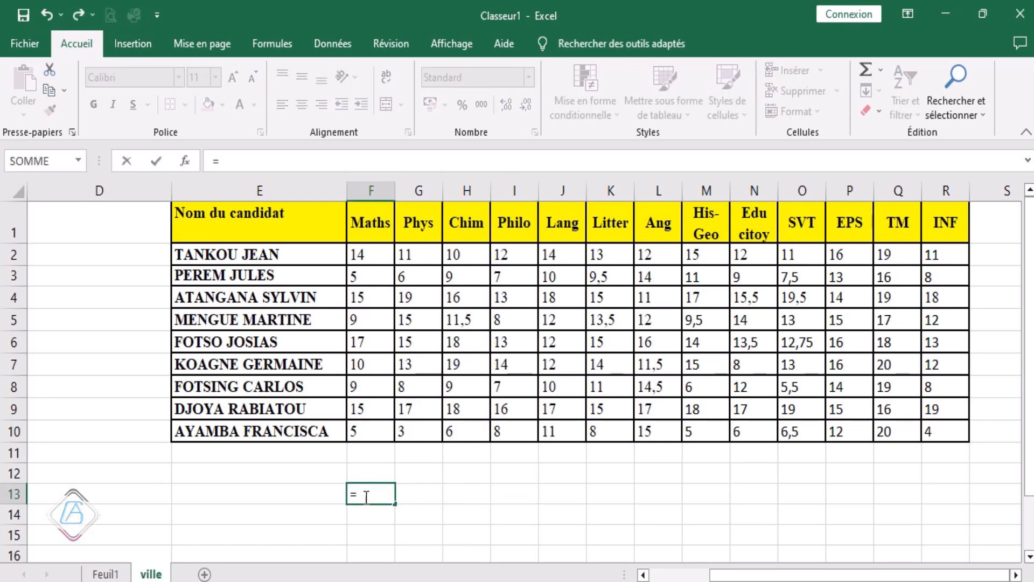
text(NO?)
key(BackSpace)
text(M)
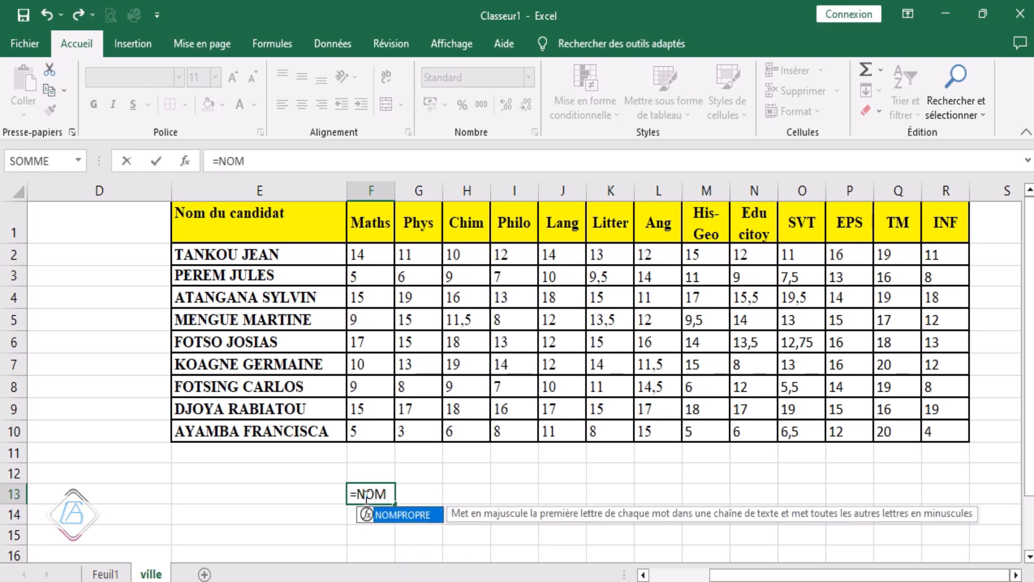
text(FON)
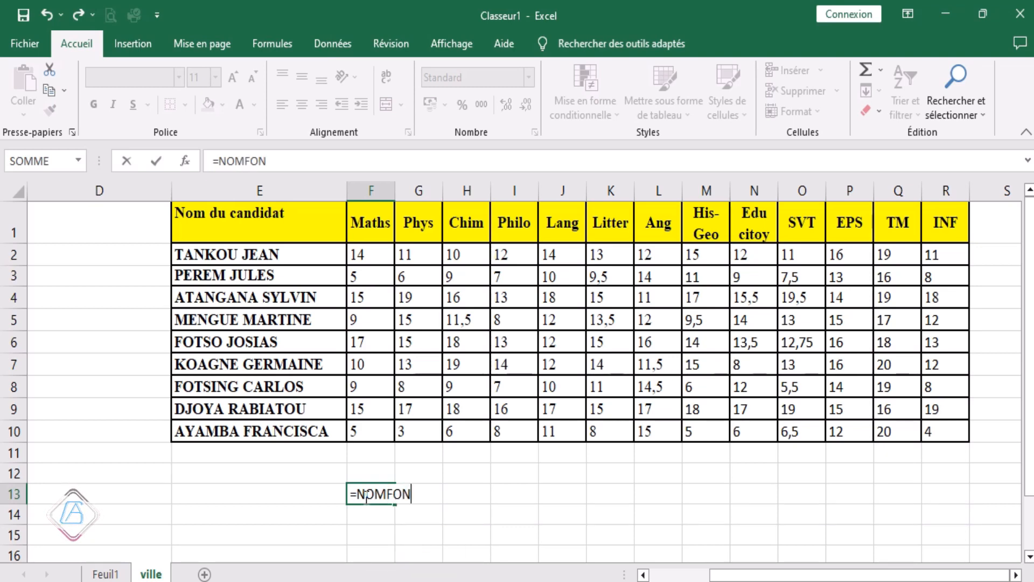
text(CTION)
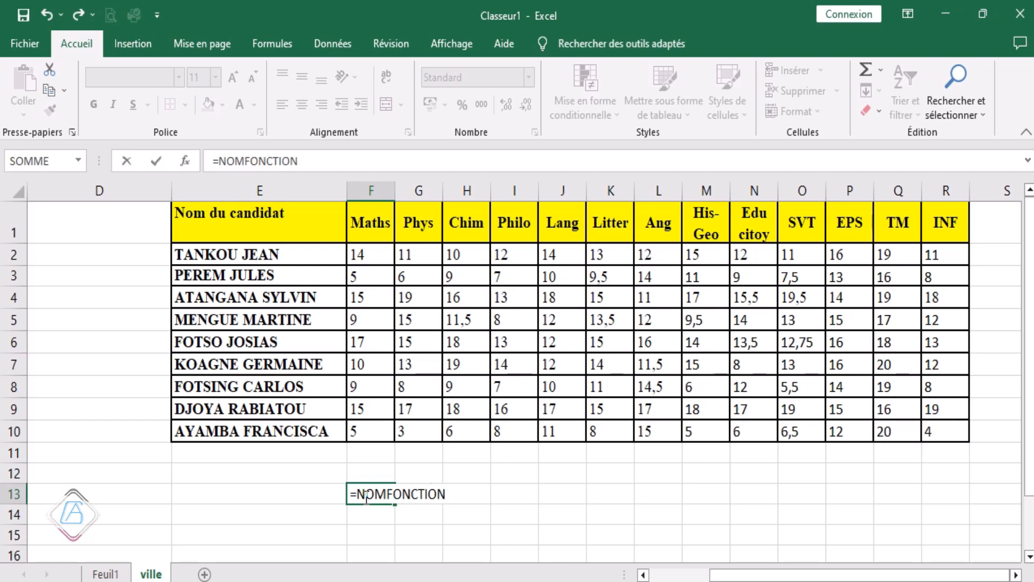
text(()
click(387, 495)
text(-)
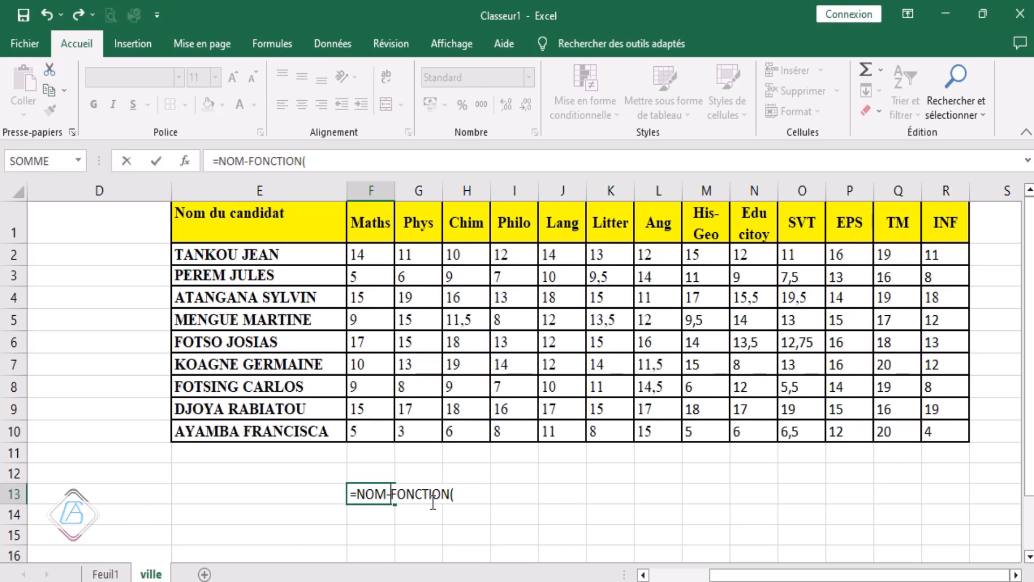
key(BackSpace)
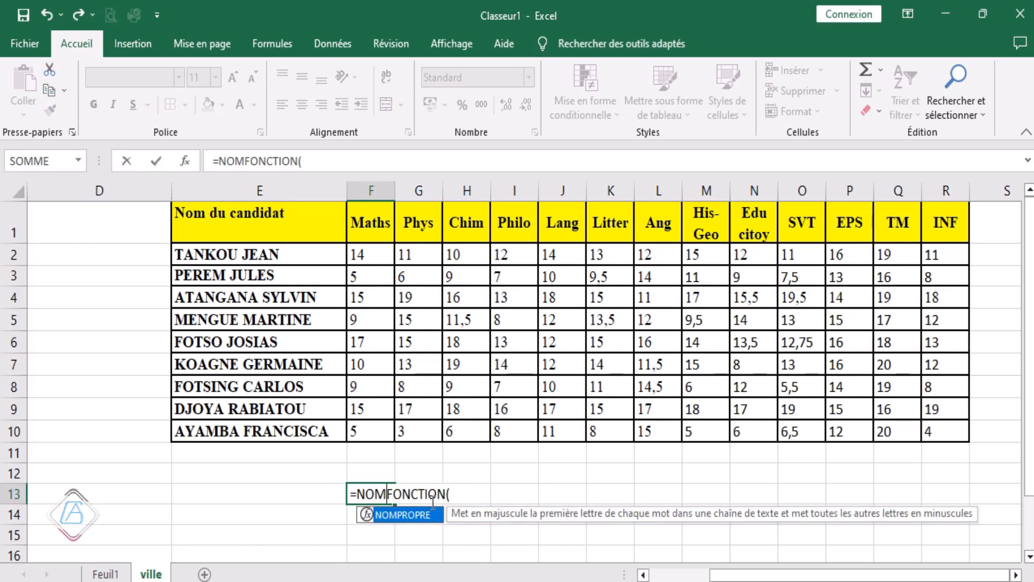
text(_)
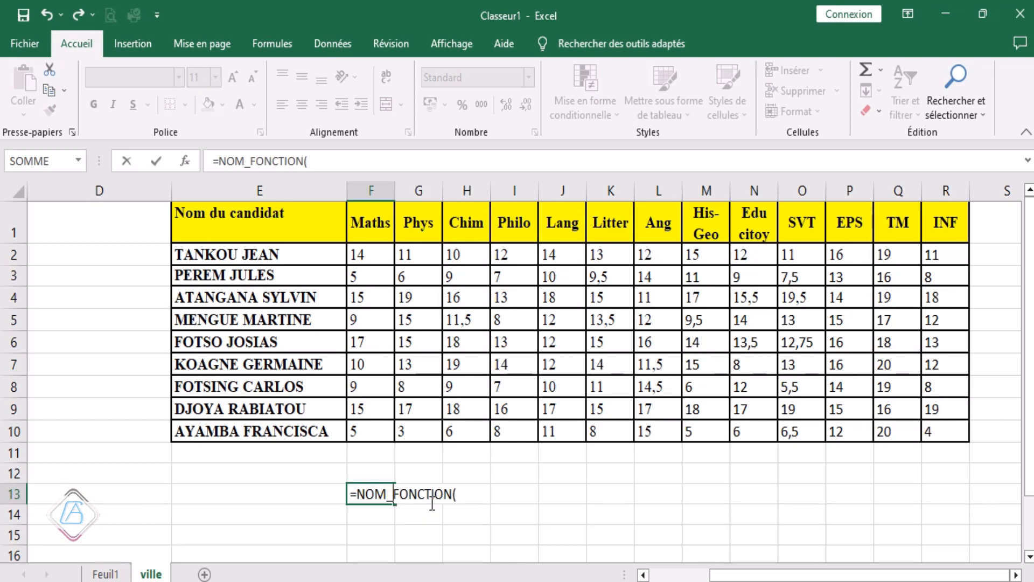
Add NOMBRE1 as the first argument after the opening parenthesis of the NOM_FONCTION example.
click(462, 498)
text(NO)
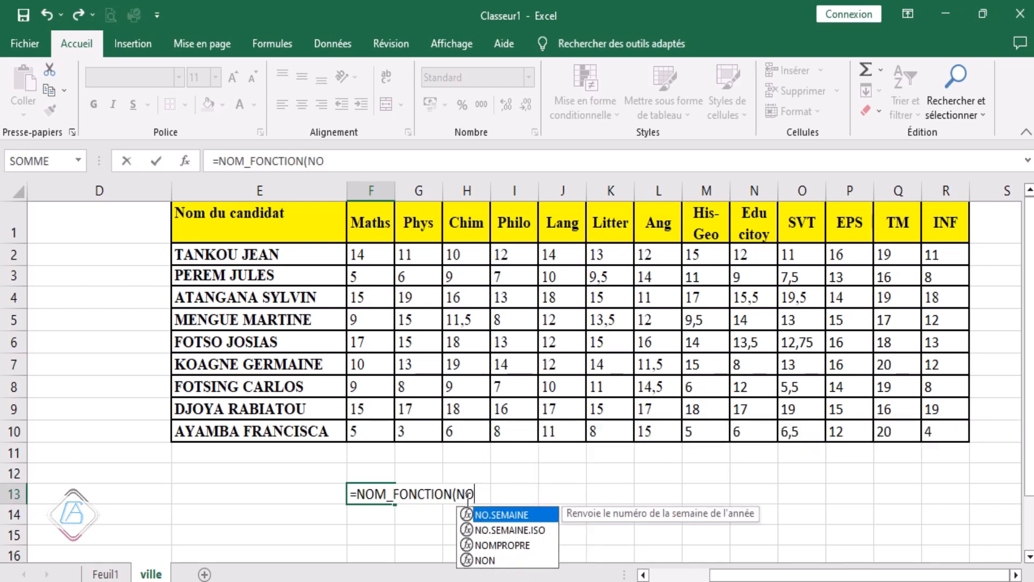
text(MBRE)
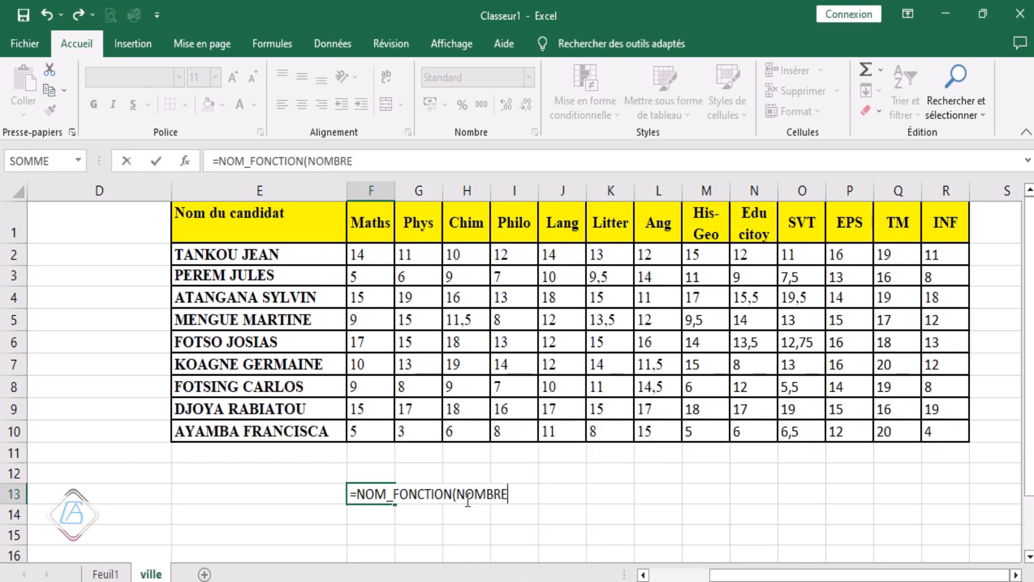
text(1)
key(BackSpace)
text(.)
key(BackSpace)
key(BackSpace)
Complete the semicolon-separated arguments with NOMBRE2, a run of commas and NOMBRE n, close the parenthesis, and try to validate the formula.
text(;NO)
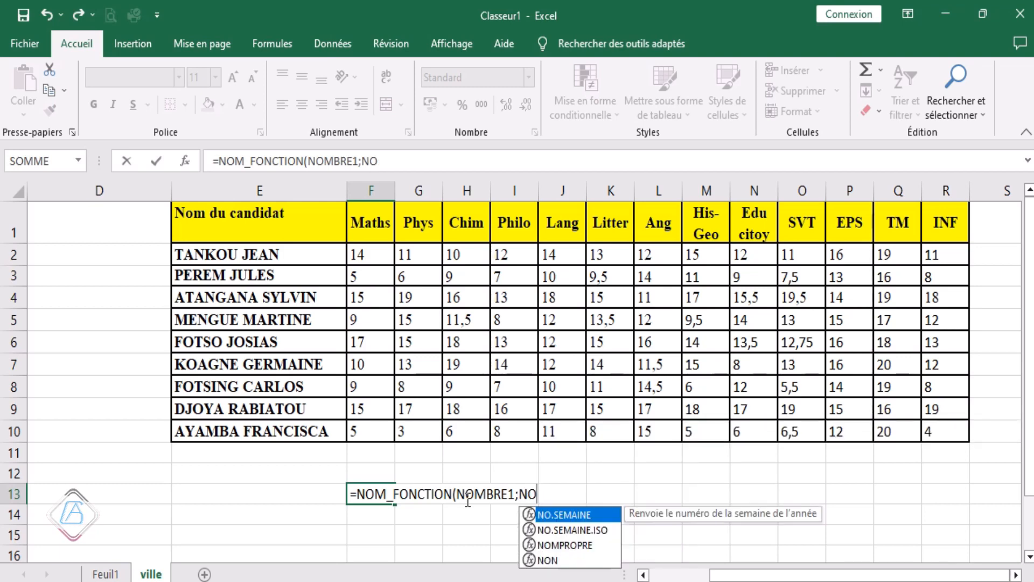
text(M)
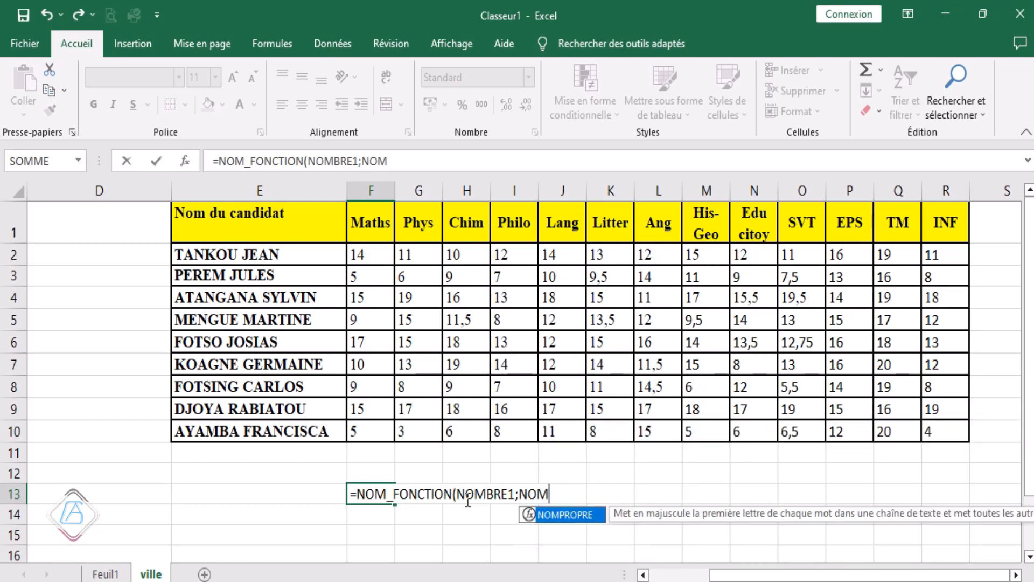
text(BRE)
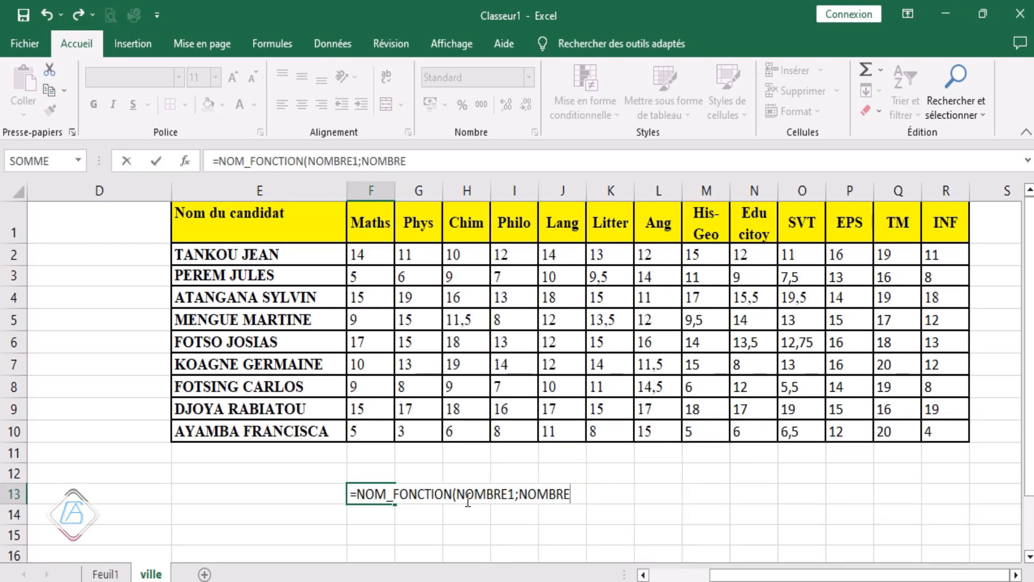
text(2;,,,,,;NOM)
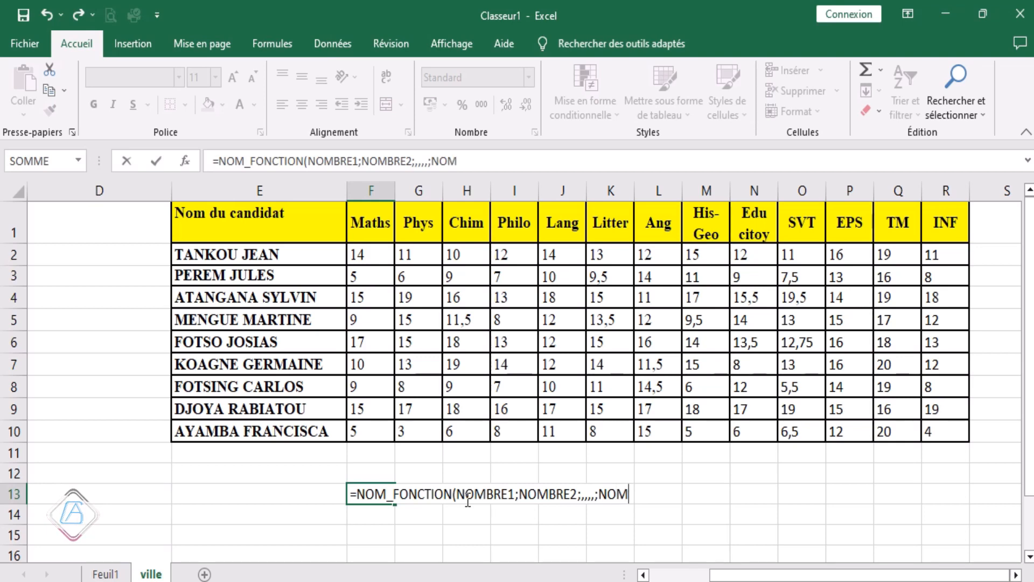
text(BRE))
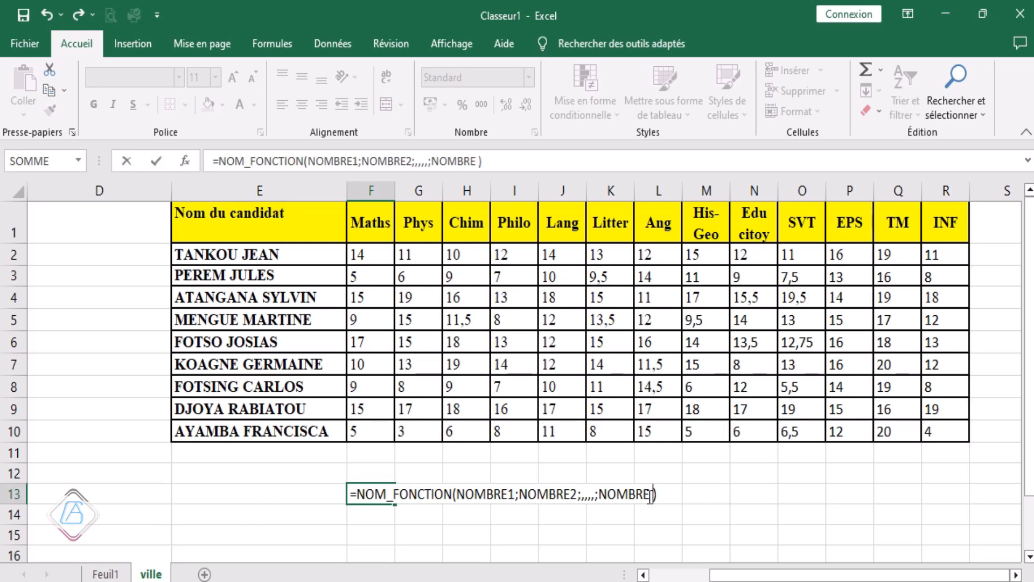
text(n)
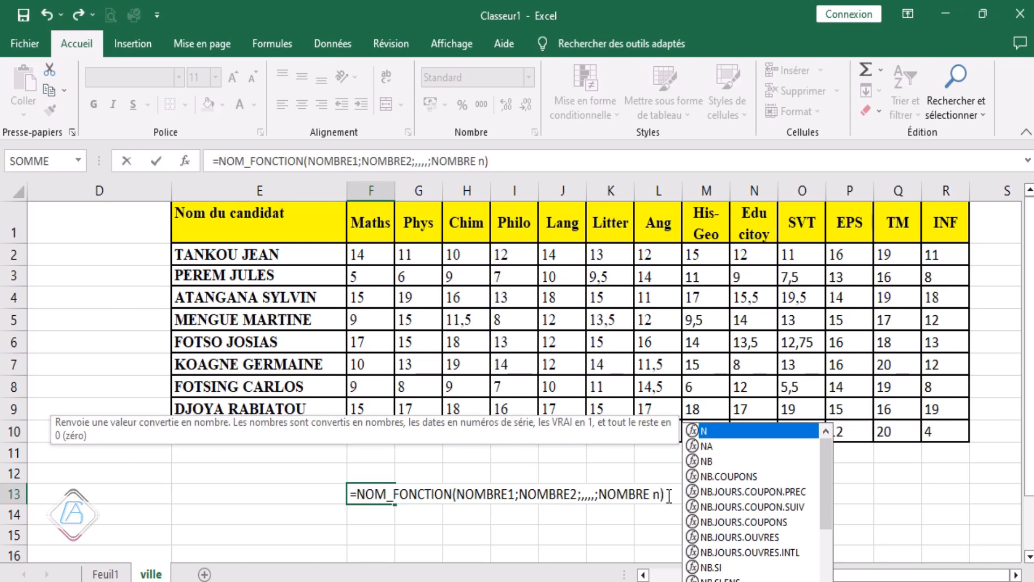
click(669, 496)
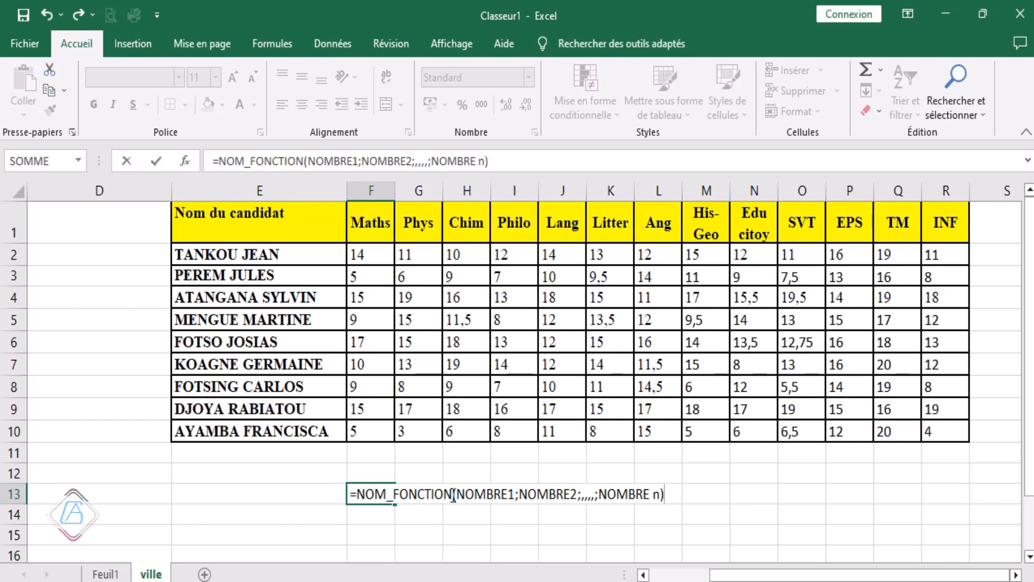
key(Return)
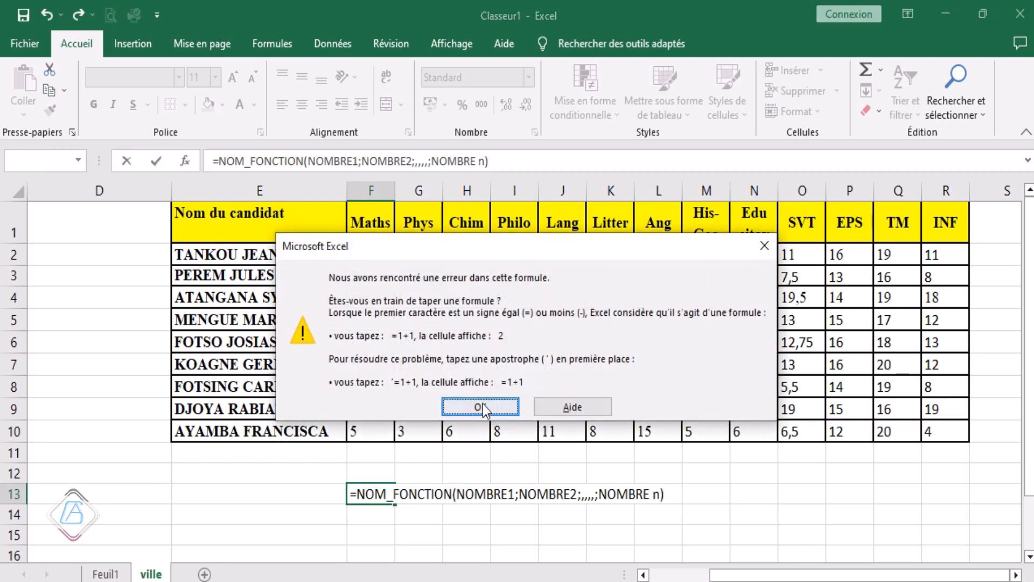
click(764, 248)
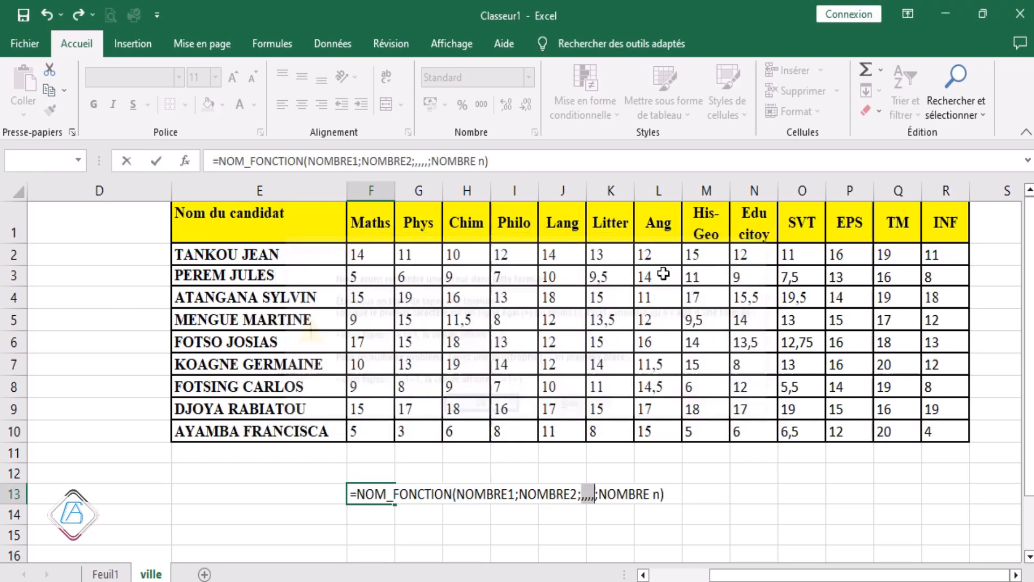
Delete the whole generic NOM_FONCTION syntax example from cell F13, leaving the cell empty.
click(360, 493)
drag(363, 493, 680, 490)
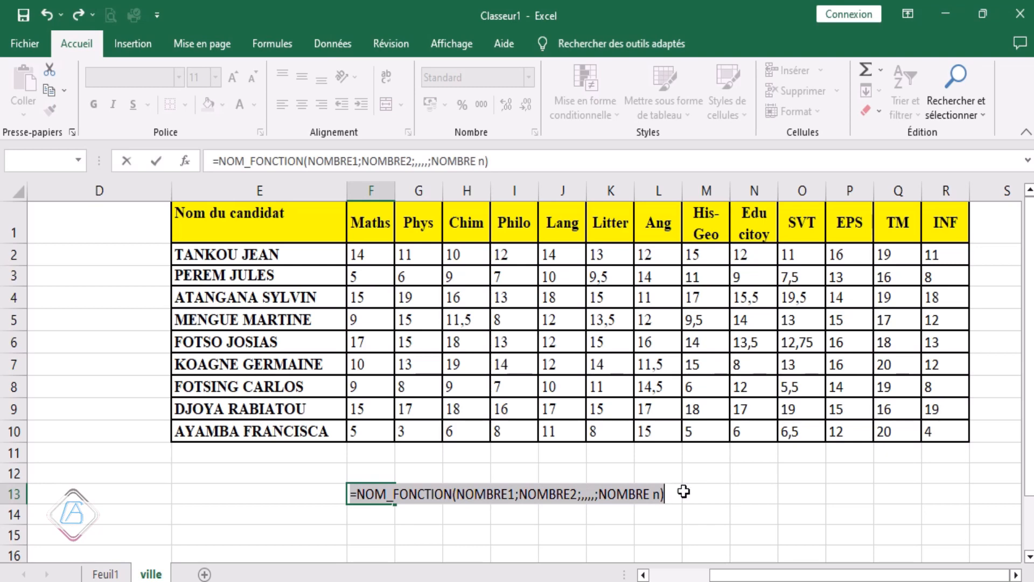
key(BackSpace)
click(596, 515)
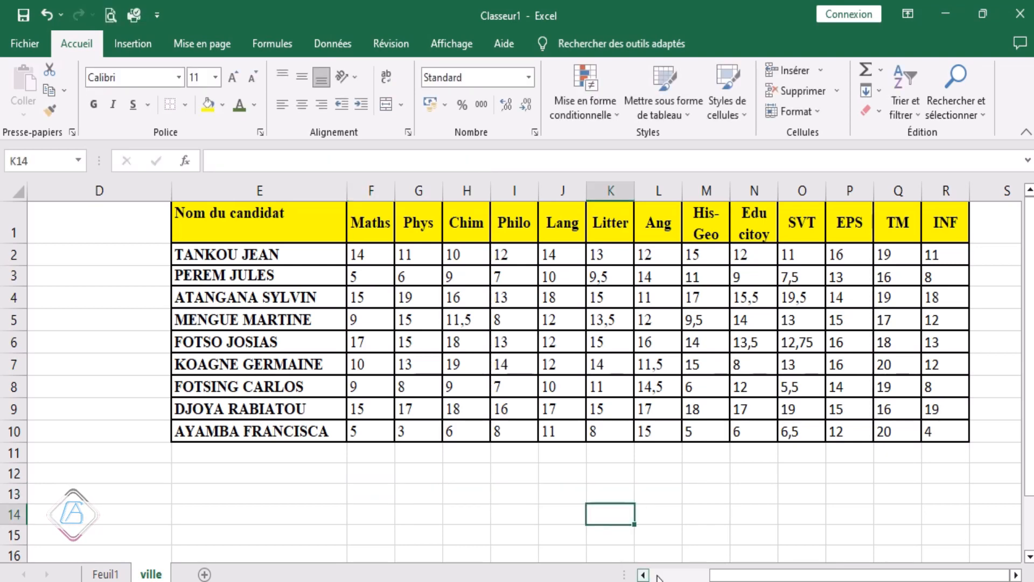
drag(730, 575, 729, 575)
drag(738, 575, 760, 575)
click(998, 230)
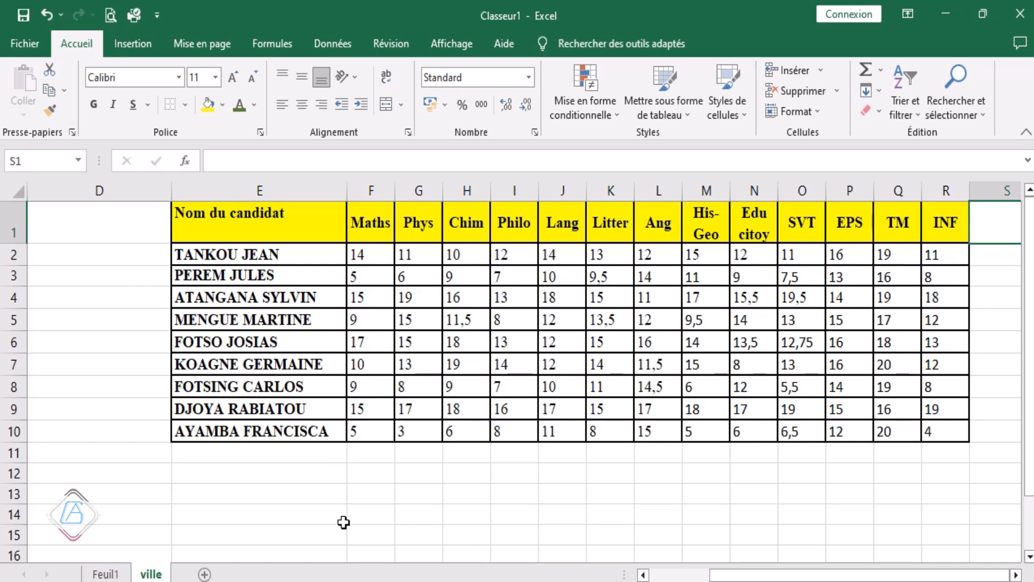
key(Right)
key(Right)
key(Right)
key(Right)
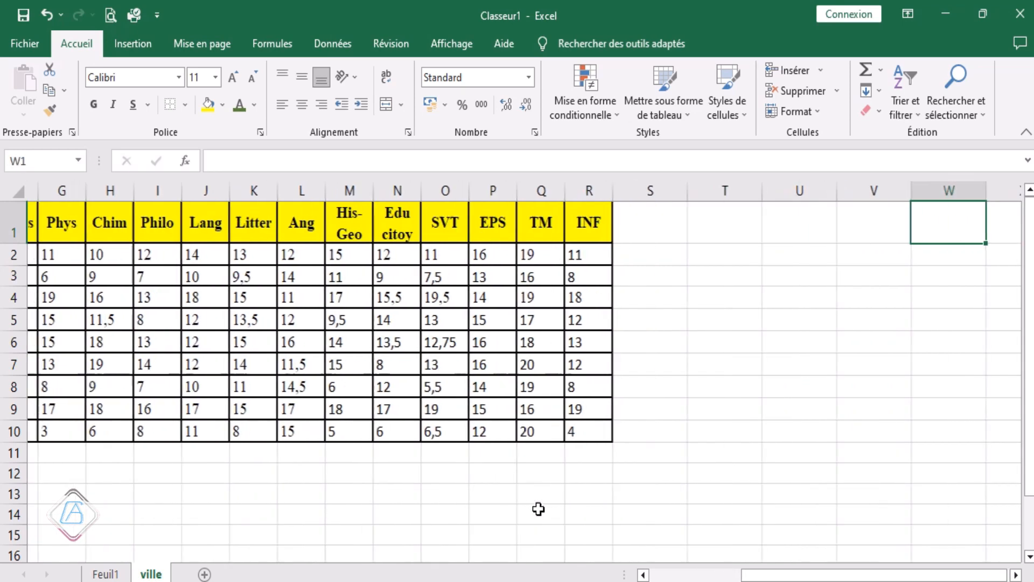
key(Left)
key(Left)
key(Left)
key(Left)
key(Left)
key(Left)
key(Left)
key(Left)
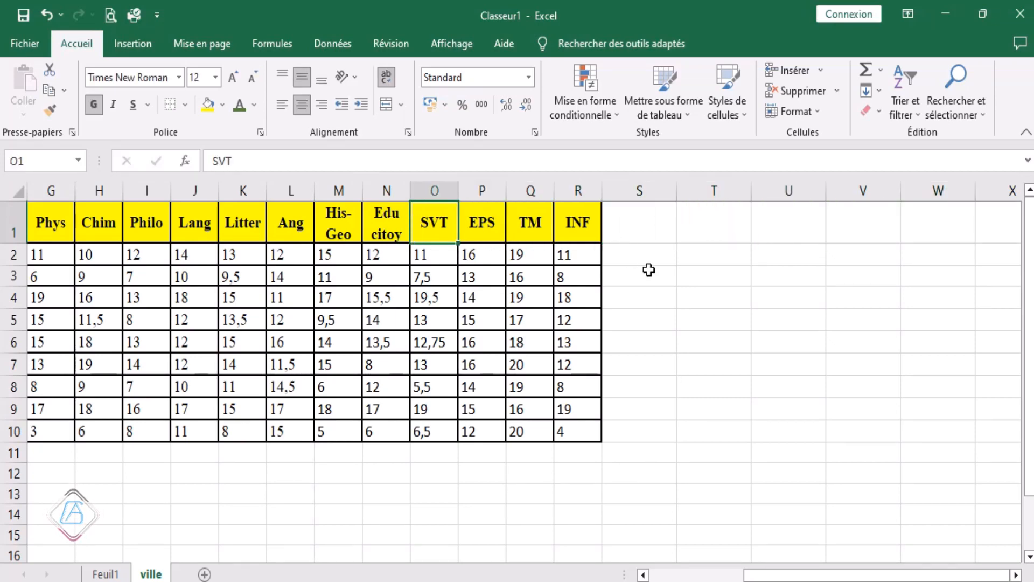
Enter the header SOMME() in cell S1, directly after the INF column.
drag(817, 574, 788, 575)
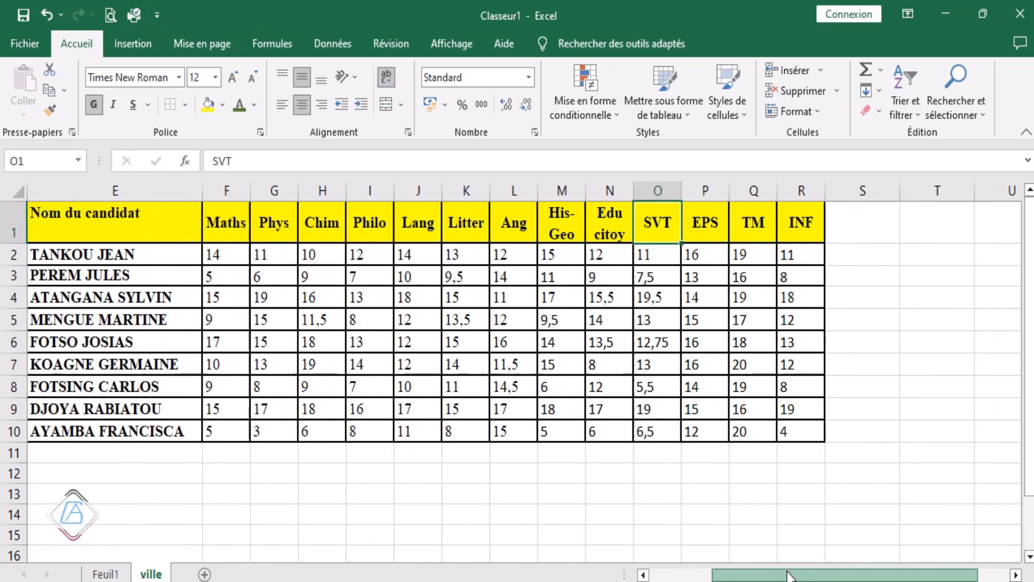
click(871, 228)
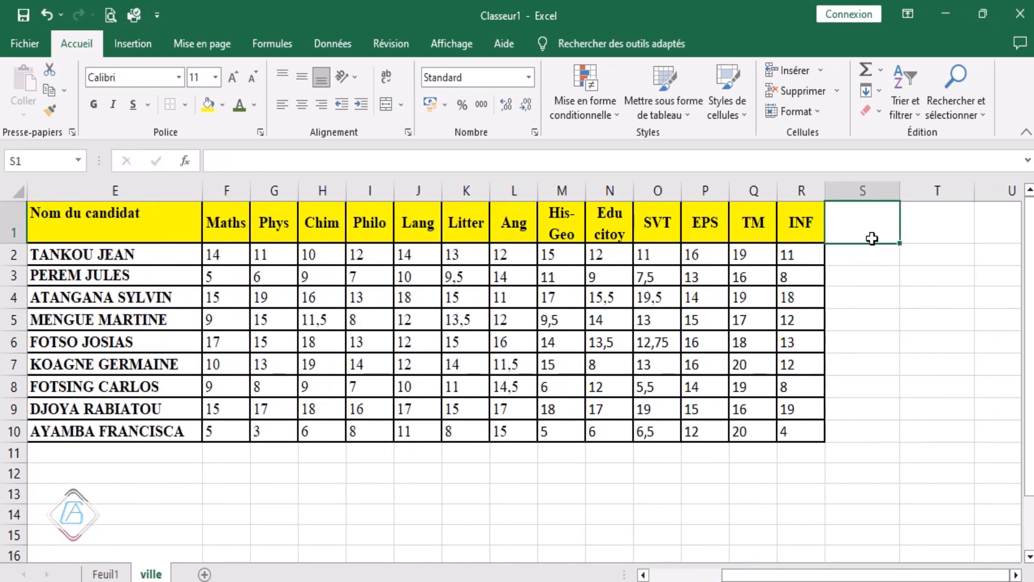
double_click(873, 238)
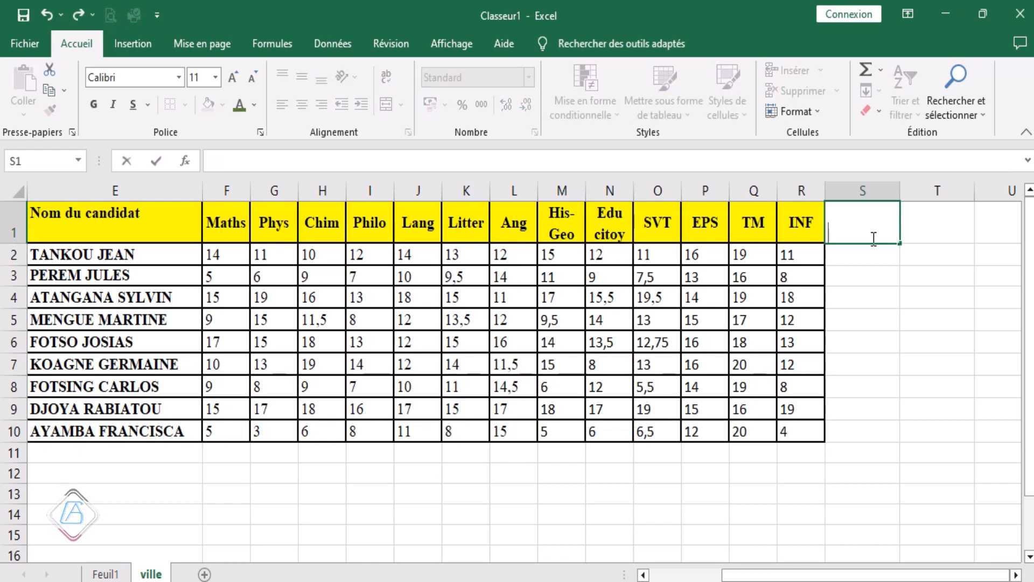
text(SOMME)
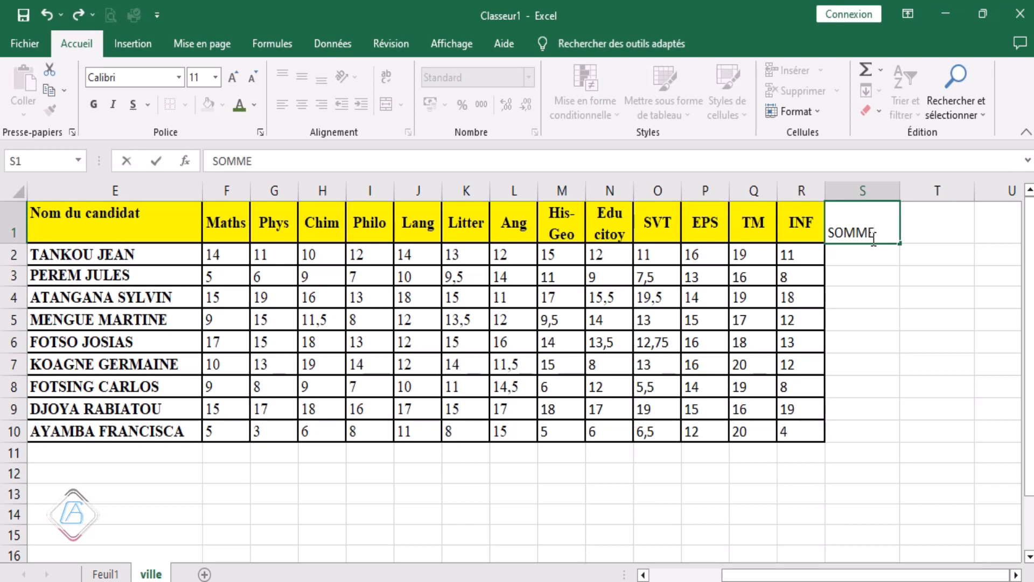
text((=)
key(BackSpace)
text())
click(874, 255)
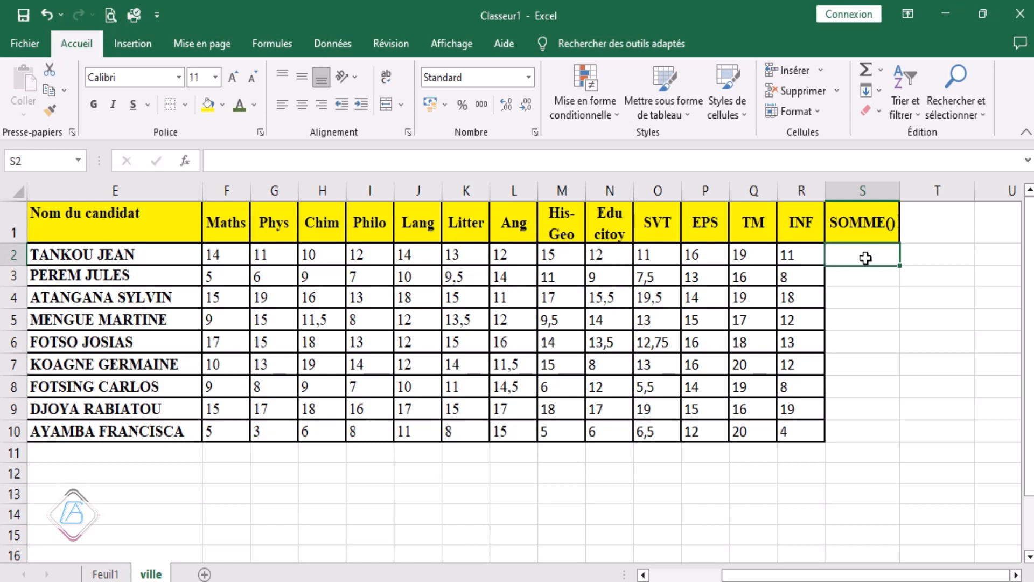
Start an addition formula in S2 with the first candidate's marks F2, G2, H2 and I2, joined by plus signs.
text(=)
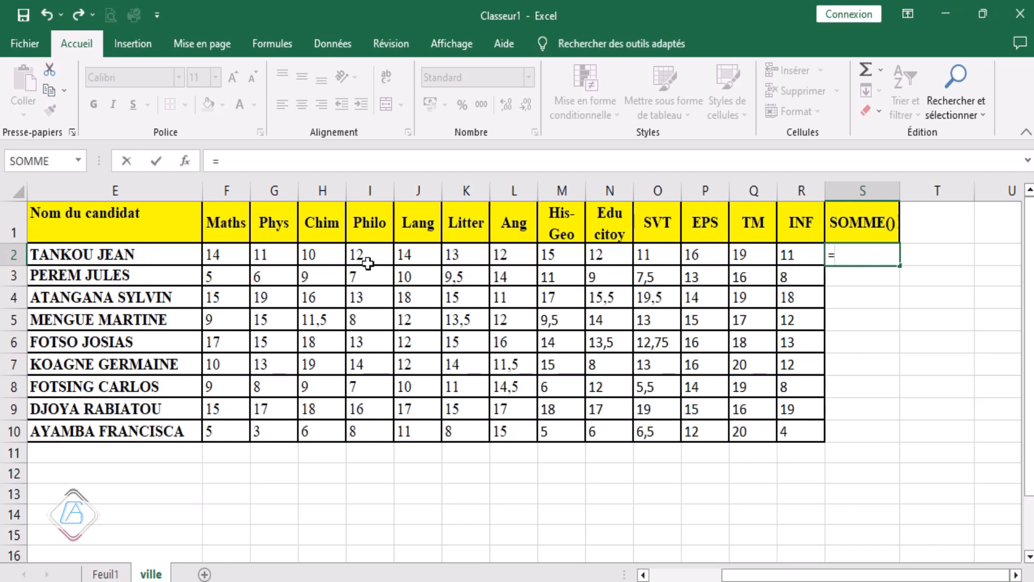
click(229, 258)
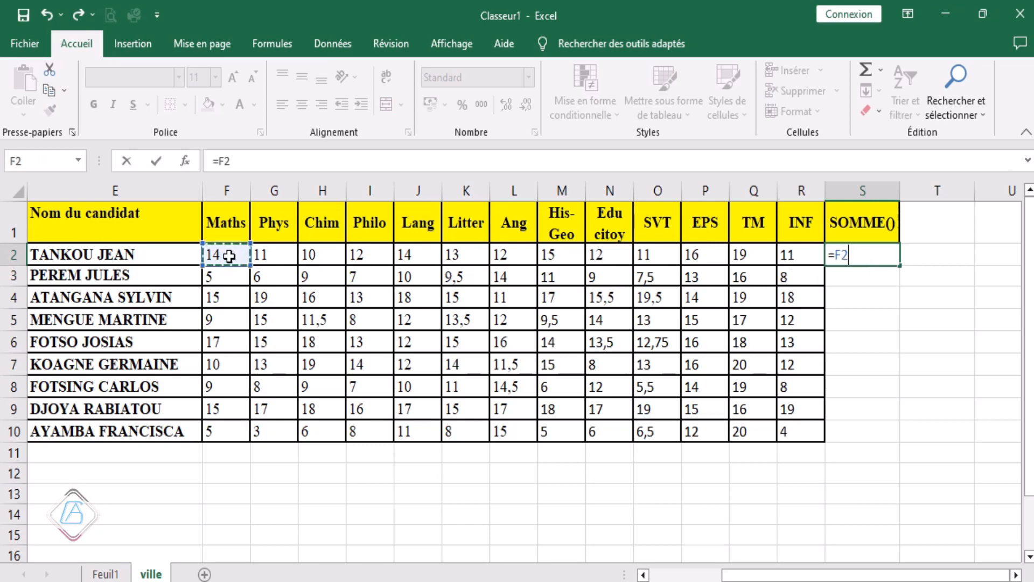
text(+)
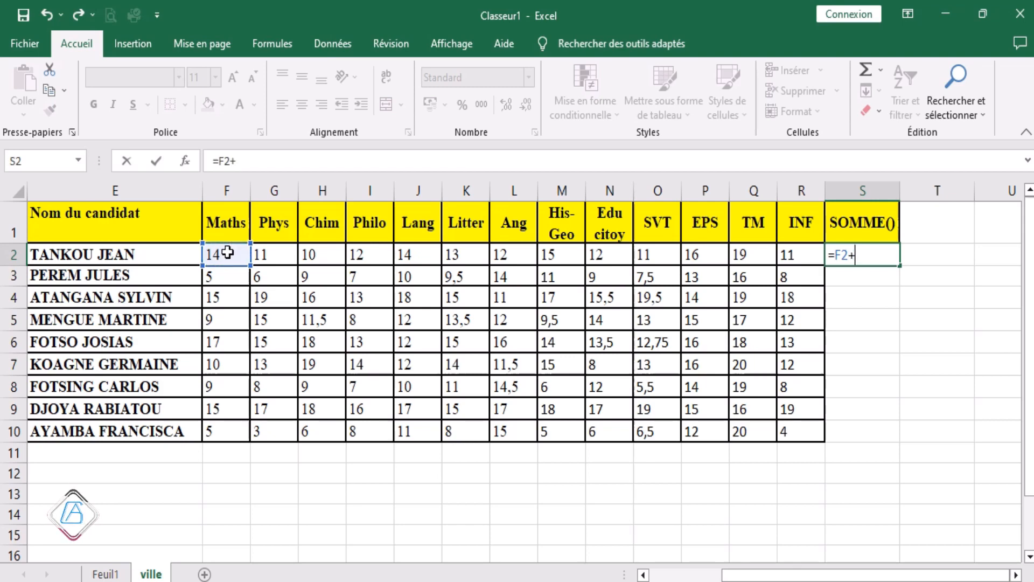
click(267, 254)
text(+)
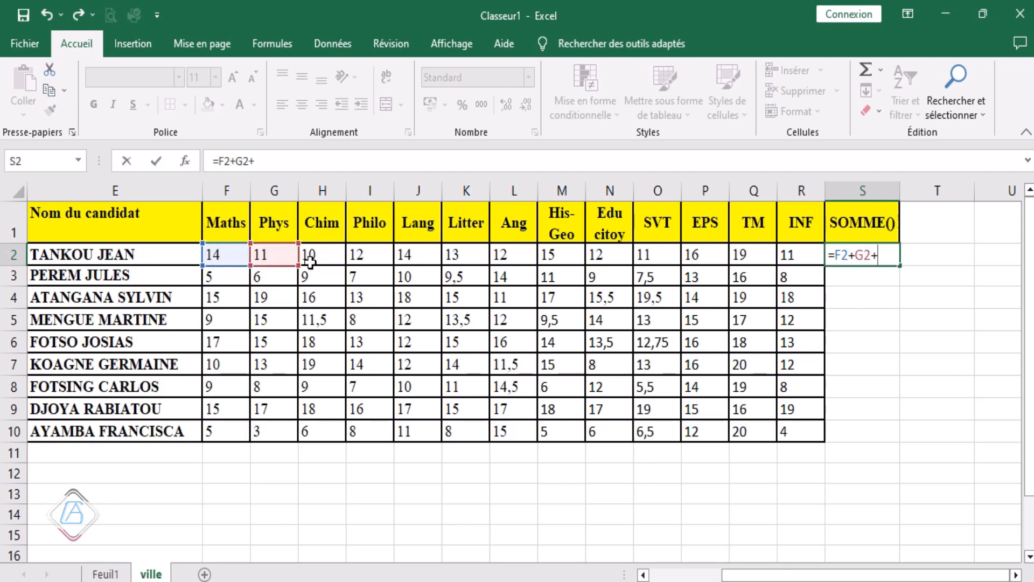
click(317, 258)
text(+)
click(367, 257)
text(+)
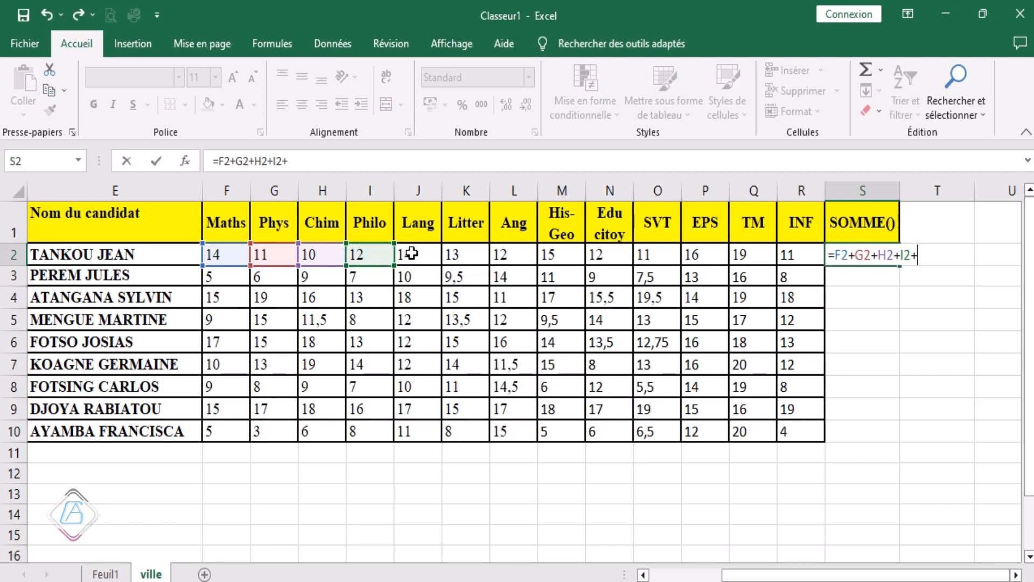
Extend the S2 addition formula with the marks from J2 through P2, each followed by a plus sign.
click(411, 253)
text(+)
click(459, 252)
text(+)
click(503, 254)
text(+)
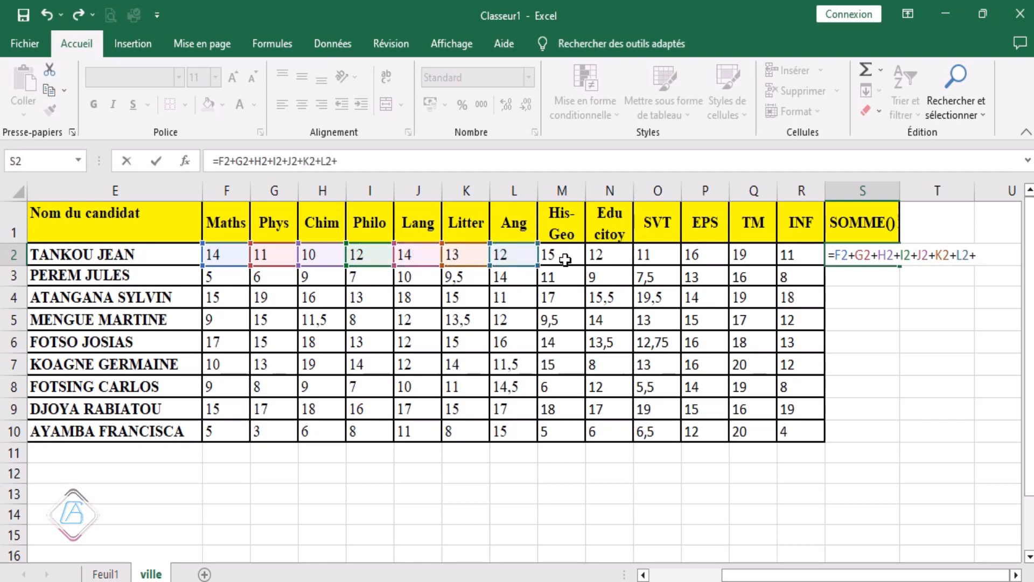
click(564, 260)
text(+)
click(602, 256)
text(+)
click(667, 256)
text(+)
click(698, 257)
text(+)
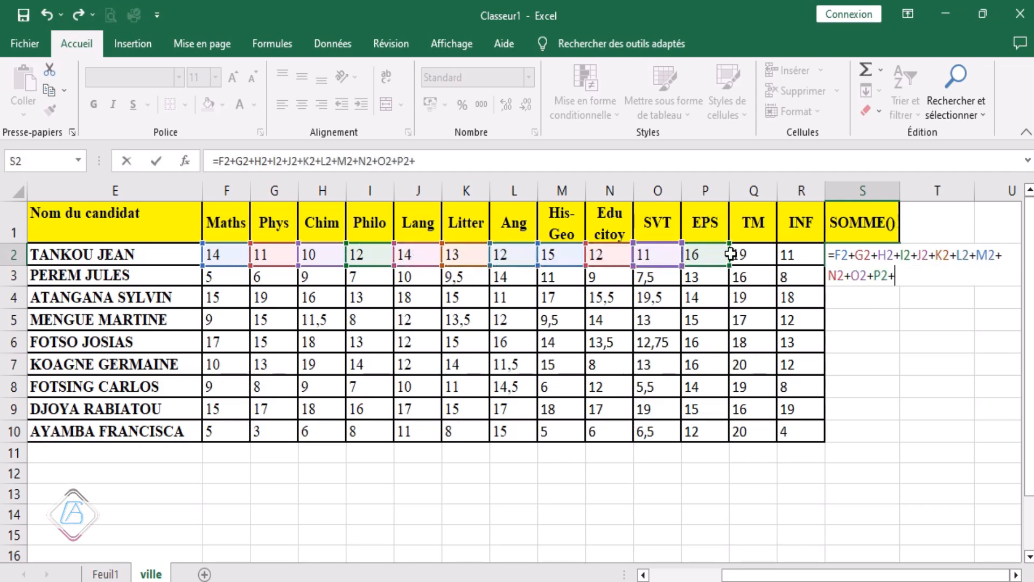
Complete the S2 addition formula with Q2 and R2, and copy it down to S10 for the other candidates.
click(742, 254)
text(+)
click(795, 255)
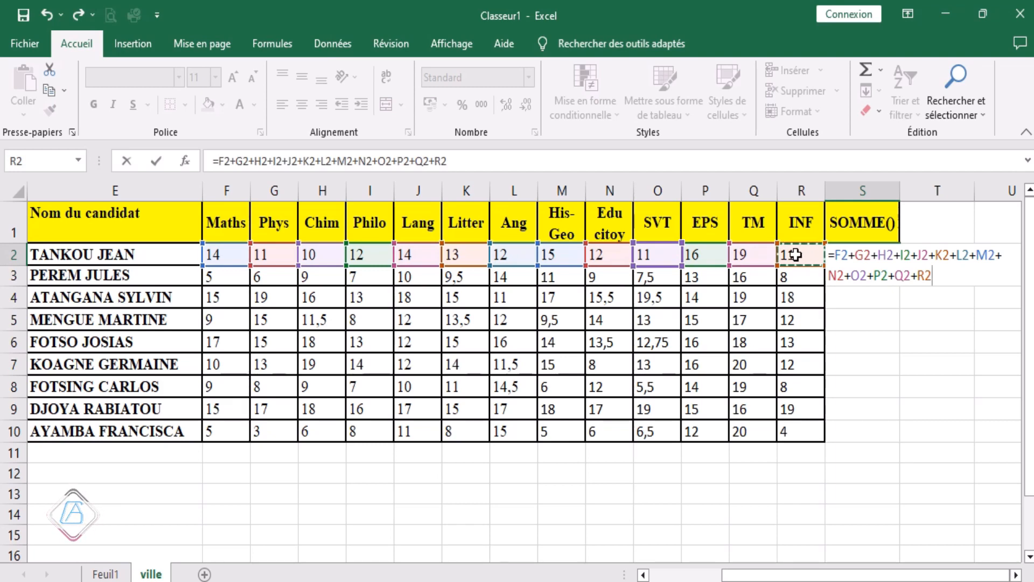
key(Return)
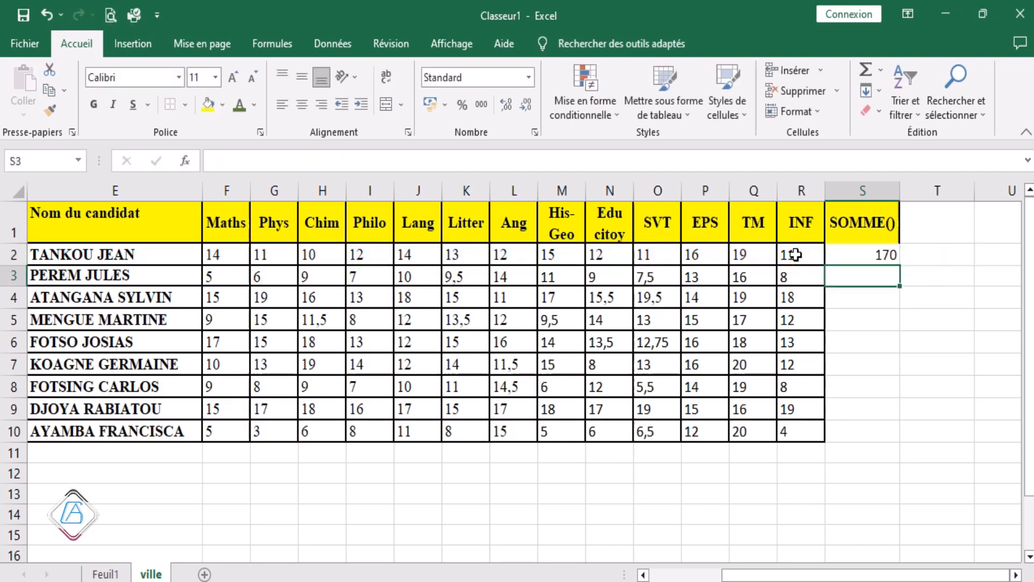
click(880, 257)
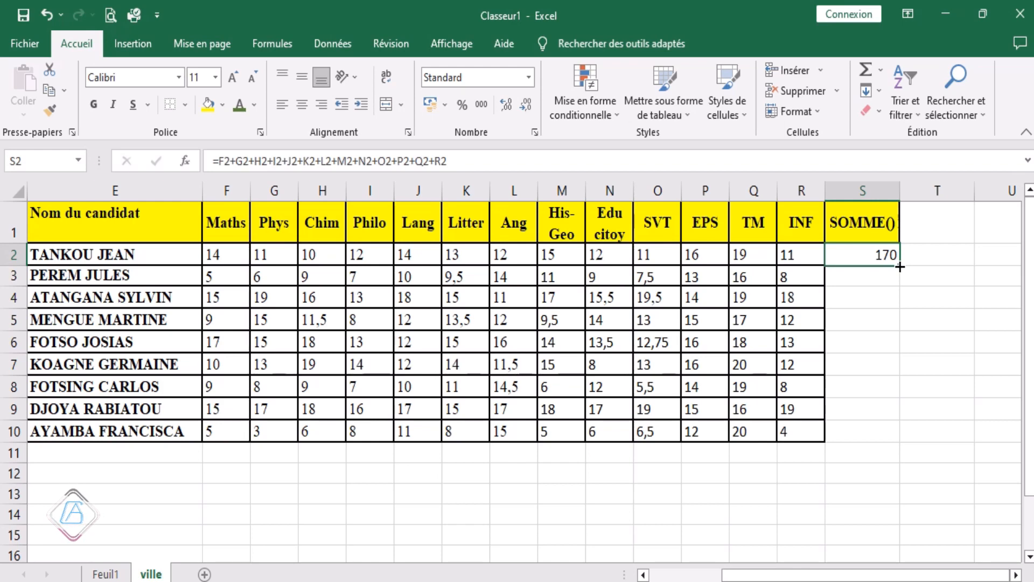
drag(900, 266, 901, 440)
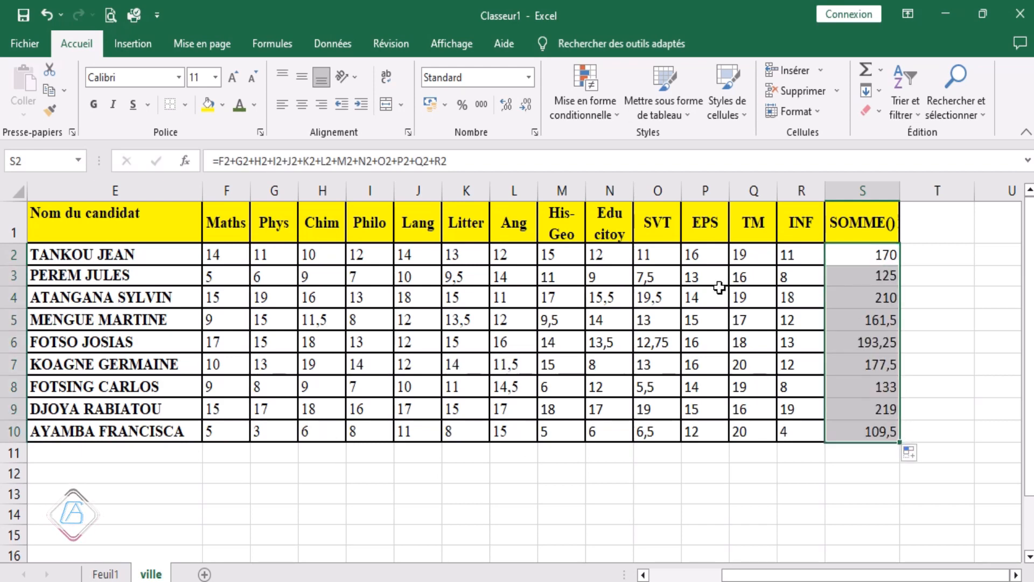
Enter a second SOMME() header in cell T1, in capital letters.
click(924, 232)
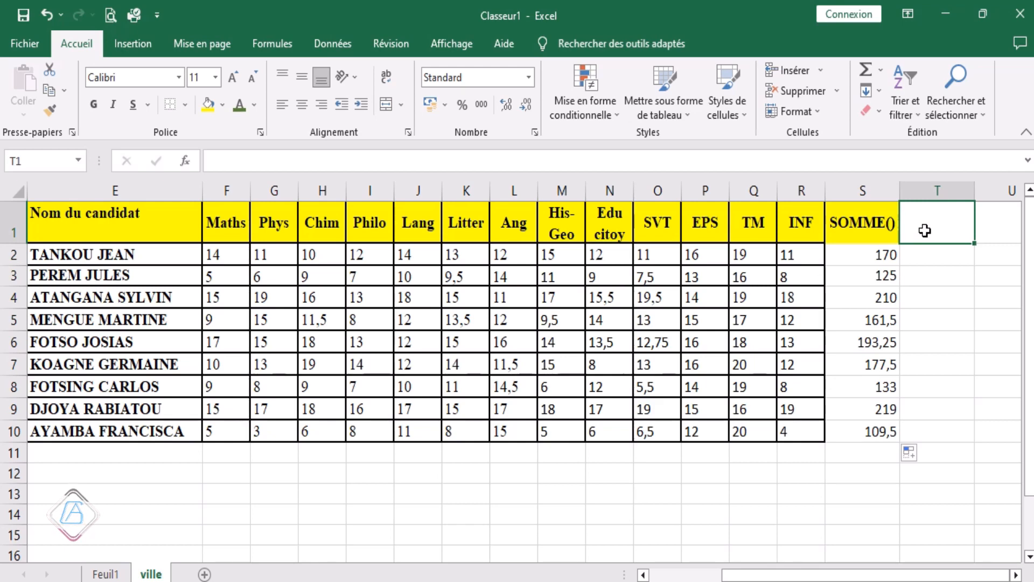
text(so)
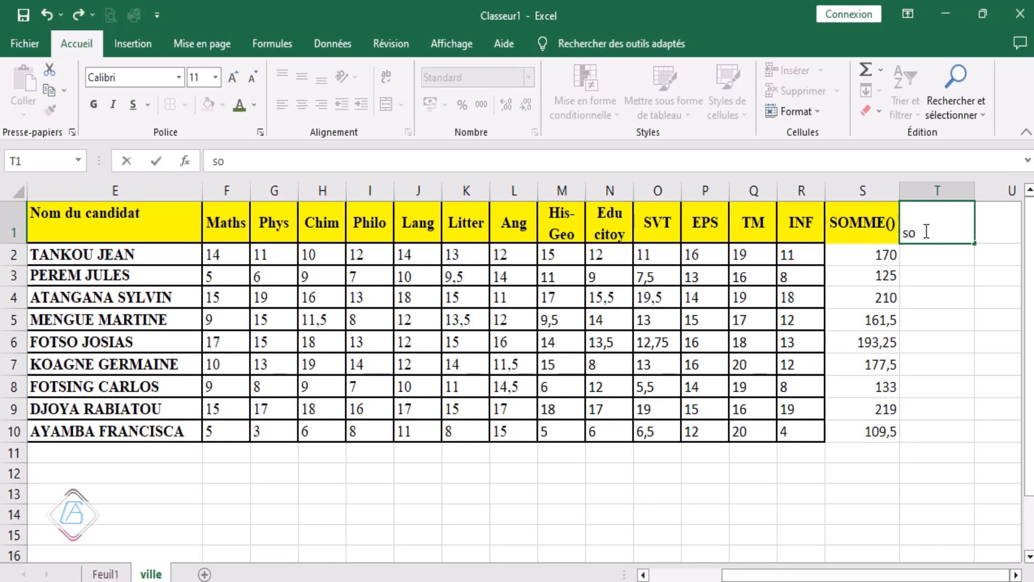
text(ùù)
key(BackSpace)
key(BackSpace)
text(mm)
key(BackSpace)
key(BackSpace)
key(BackSpace)
text(SOMME())
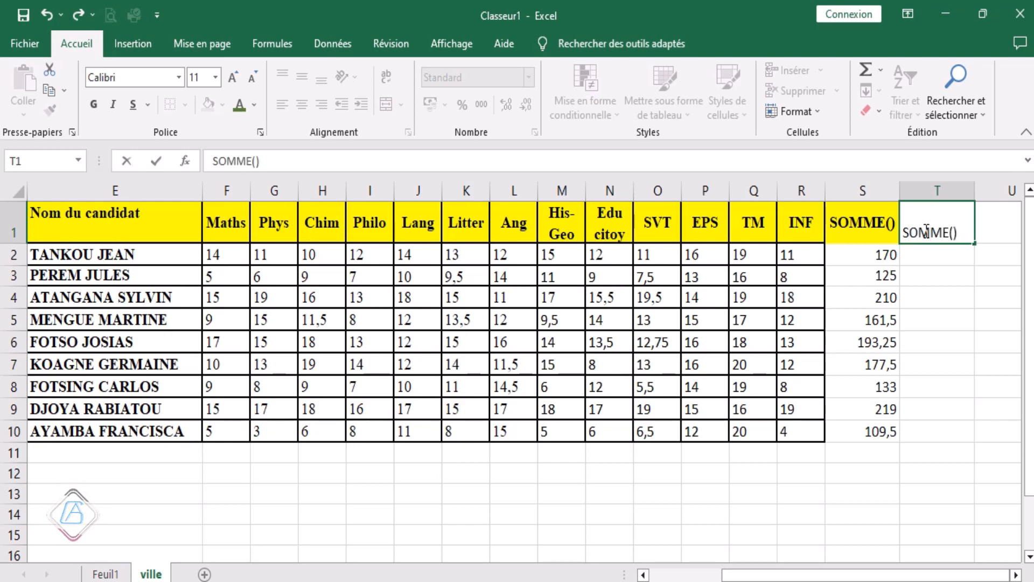
click(943, 256)
click(935, 291)
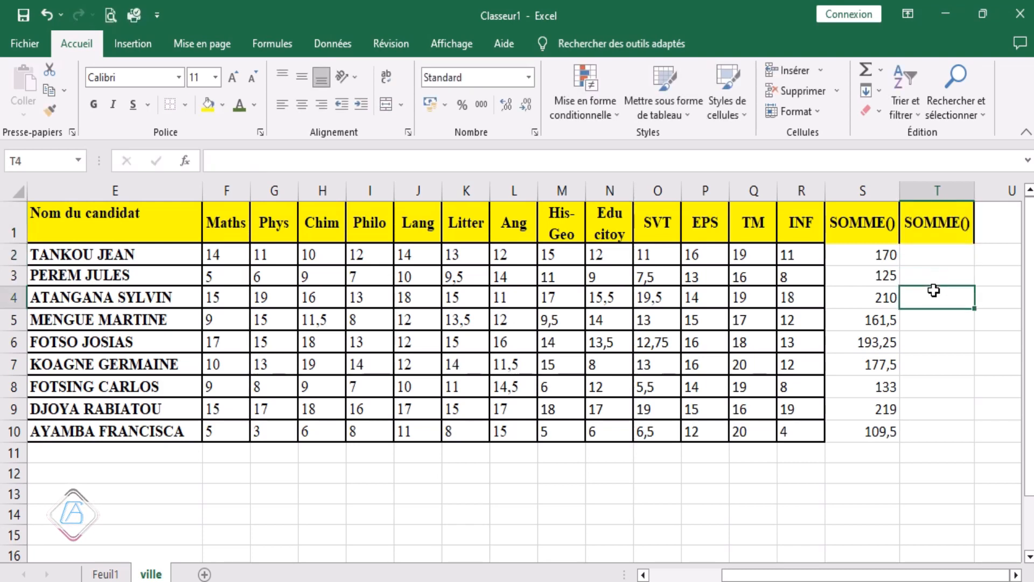
Start a formula in T2 with the SOMME function chosen from the suggested functions.
click(927, 258)
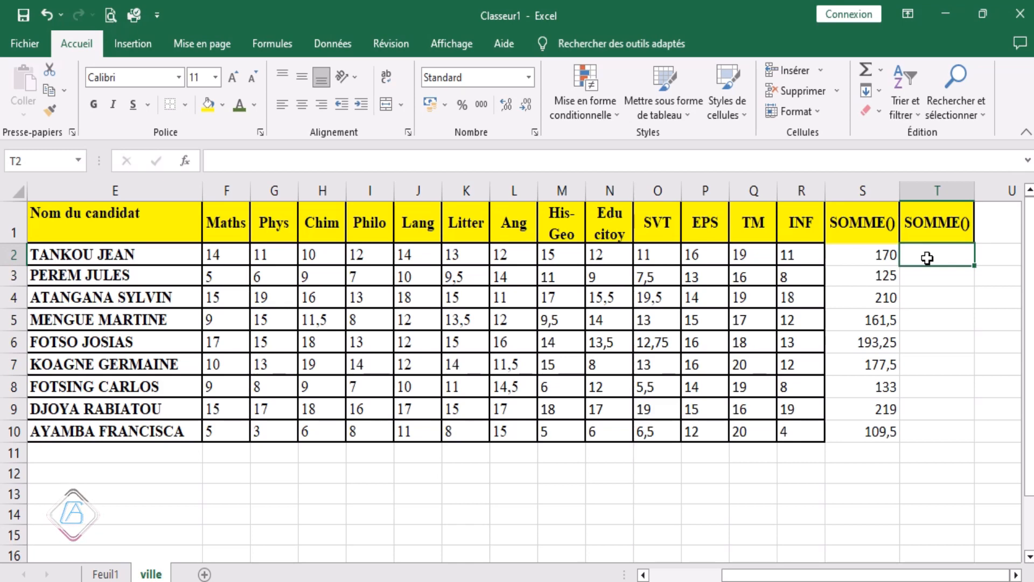
text(=)
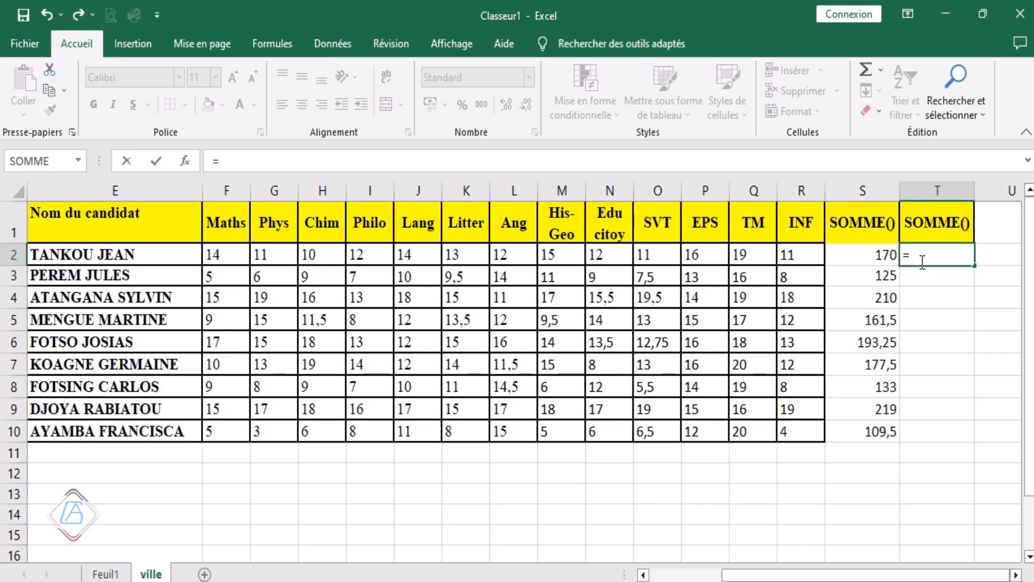
click(273, 43)
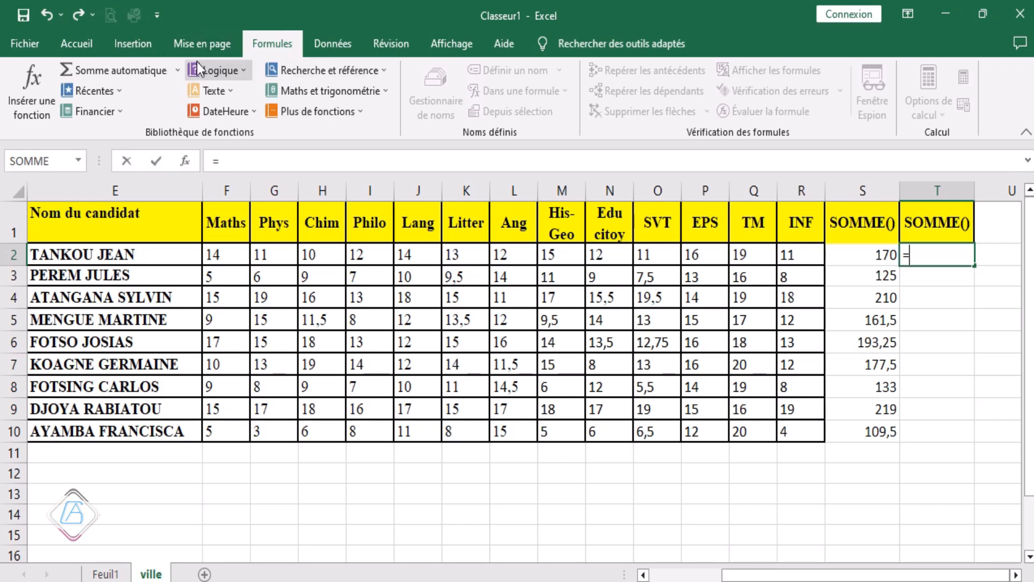
click(84, 43)
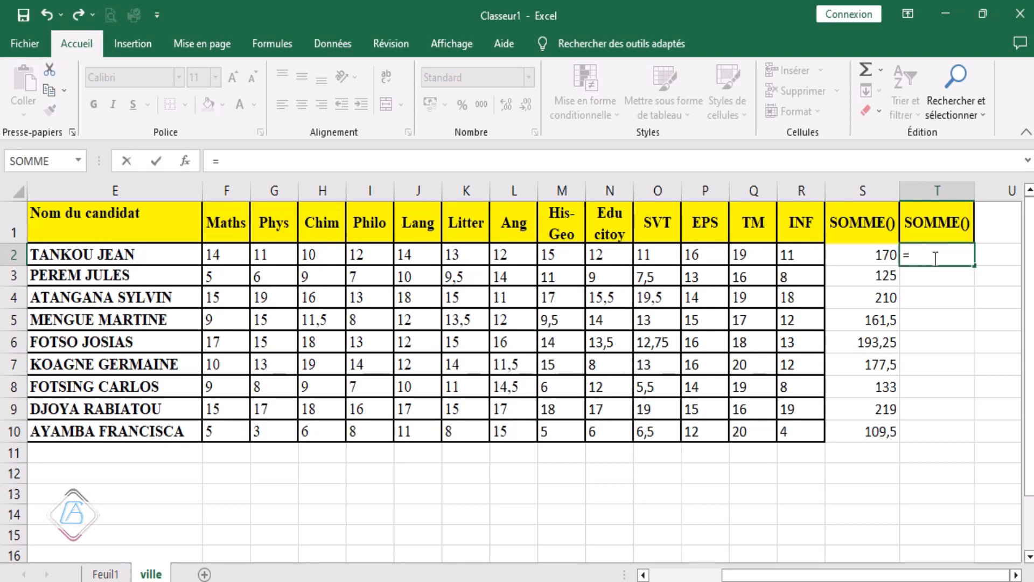
text(so)
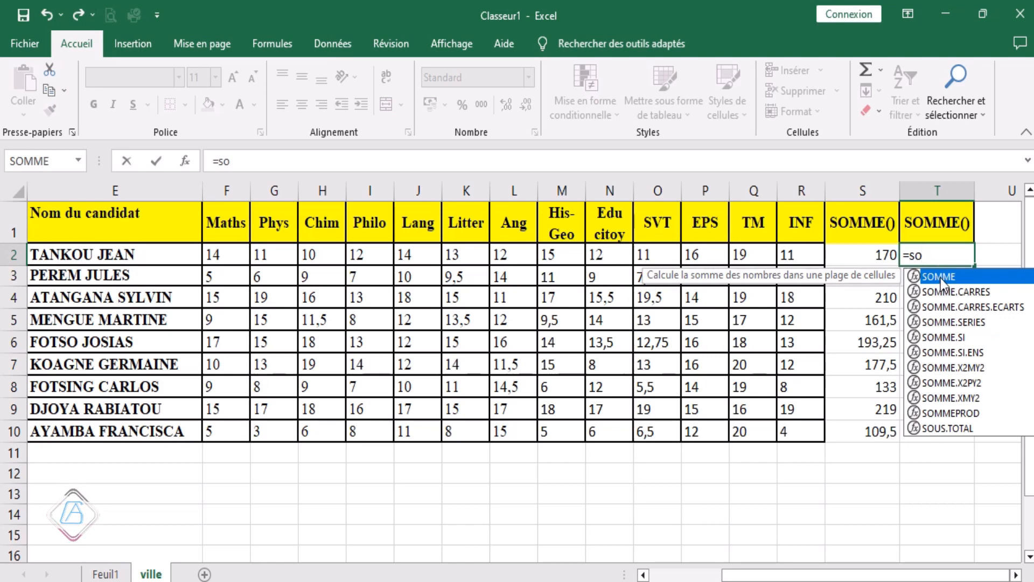
double_click(941, 278)
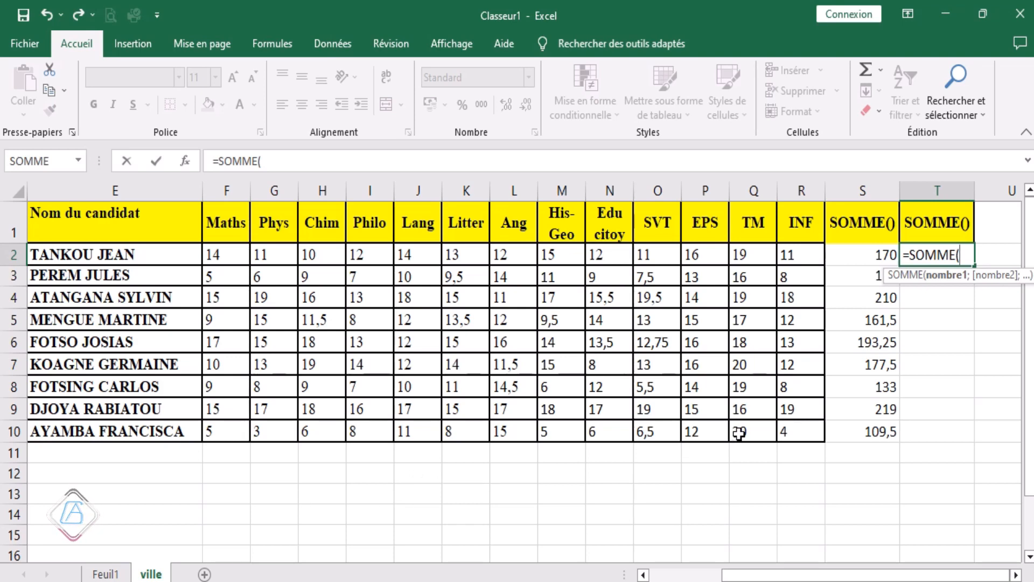
Add the marks from F2 through J2 to the T2 SOMME formula as separate arguments separated by semicolons.
click(223, 257)
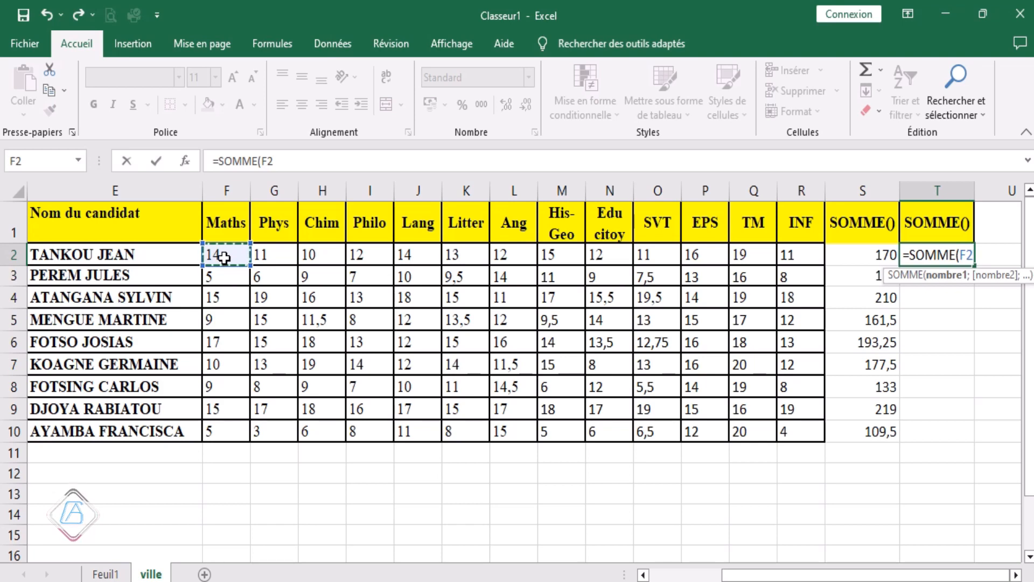
text(,)
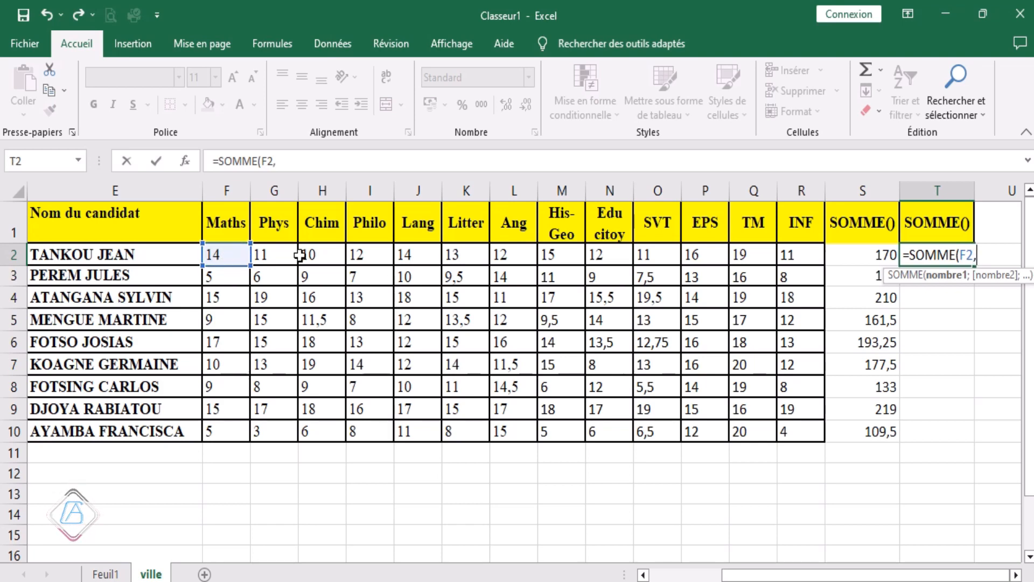
key(BackSpace)
text(;)
click(278, 256)
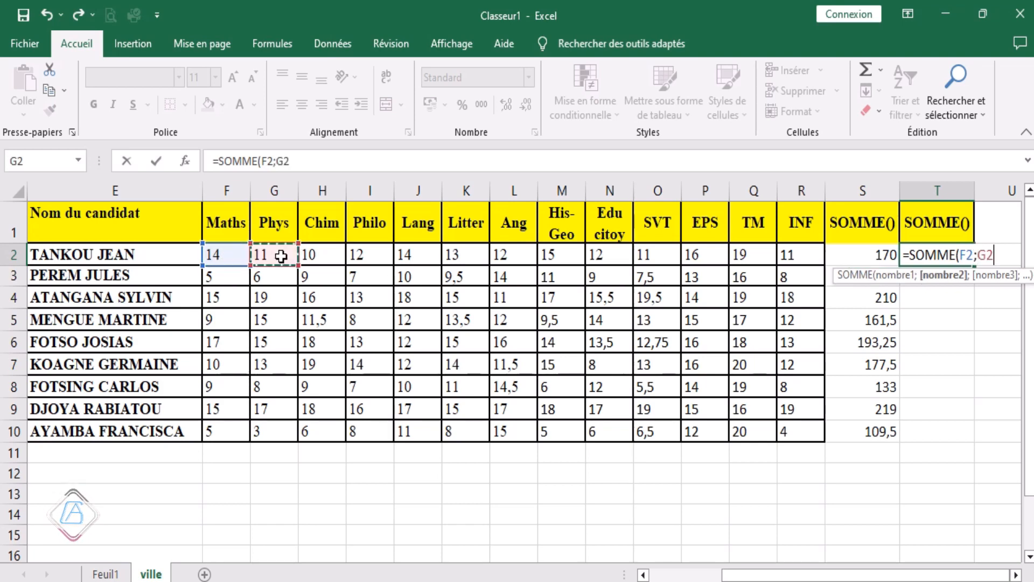
text(;)
click(317, 264)
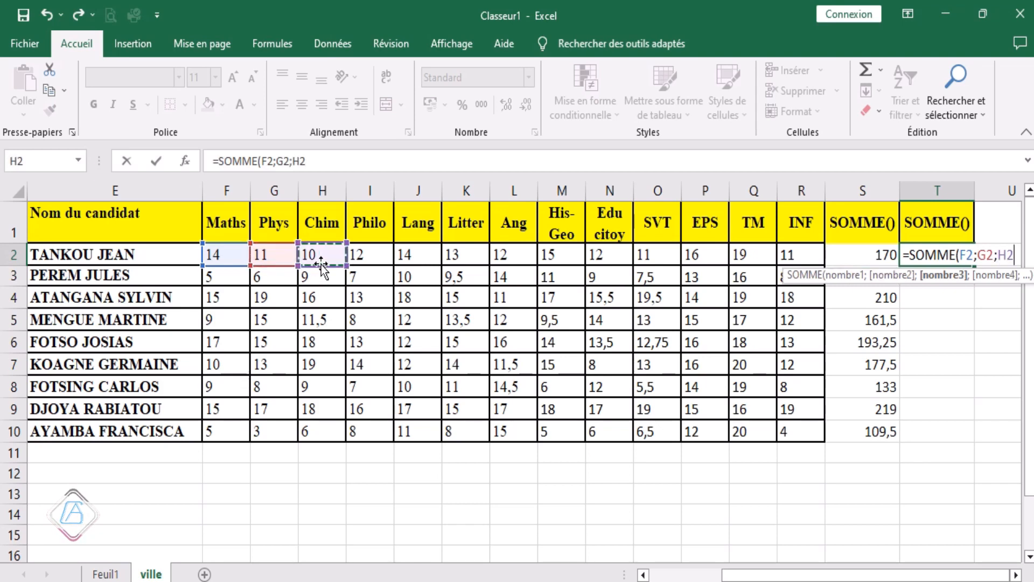
text(;)
click(369, 257)
text(;)
click(427, 257)
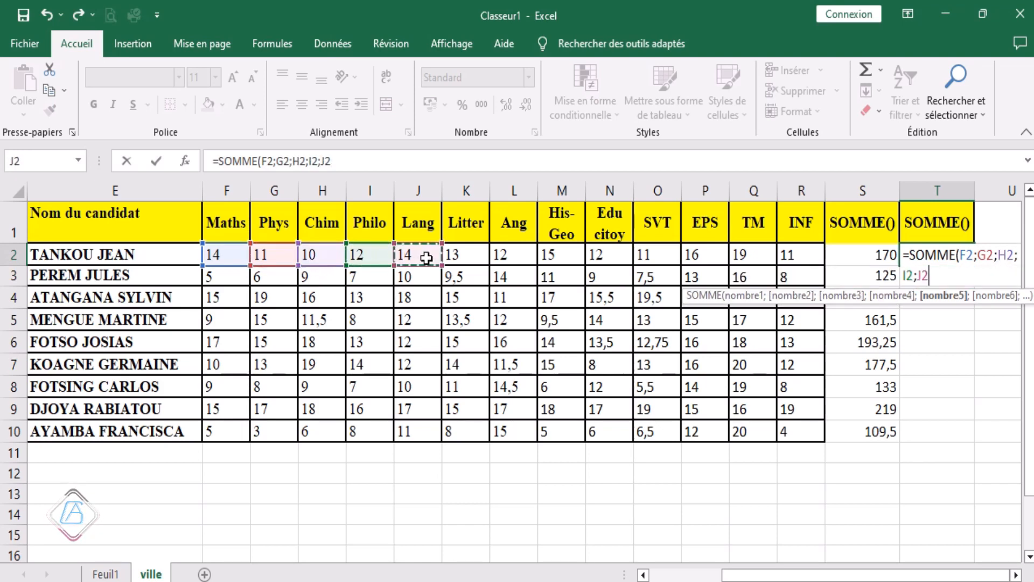
Extend the T2 SOMME arguments with the cells K2 through O2, each preceded by a semicolon.
text(;)
click(467, 256)
text(;)
click(517, 256)
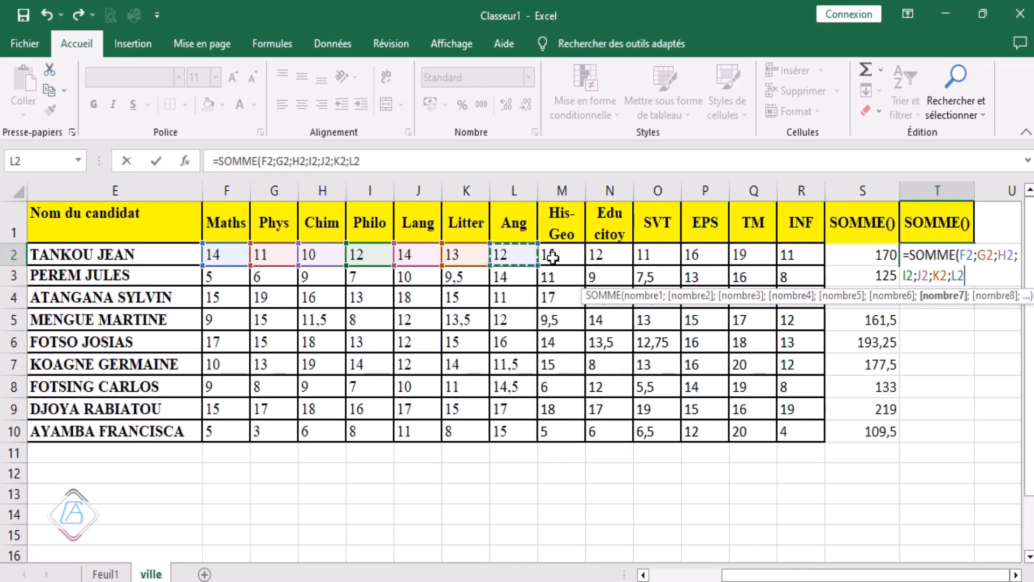
text(;)
click(560, 255)
text(;)
click(614, 256)
text(;)
click(645, 255)
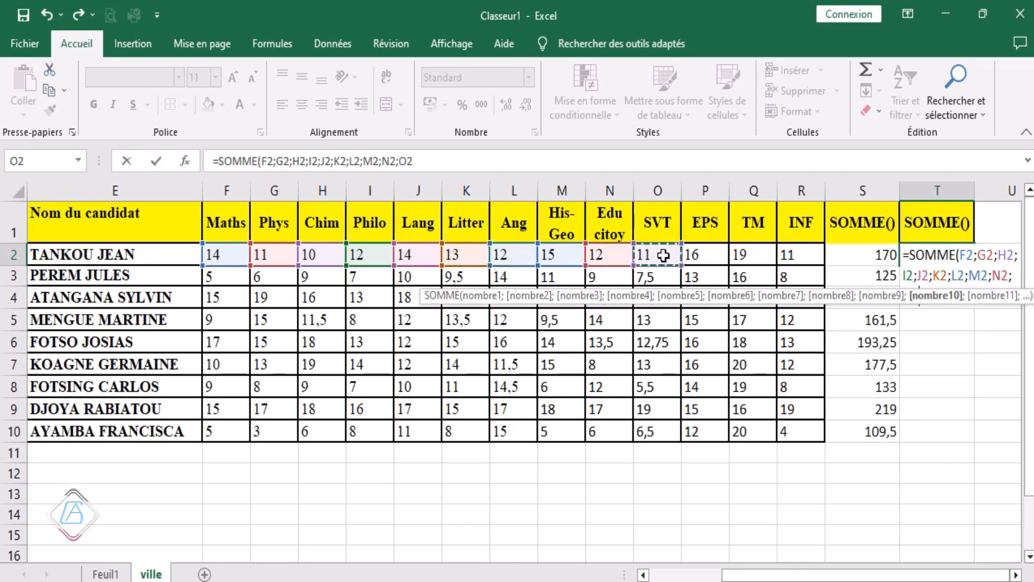
Complete the T2 SOMME formula with P2, Q2 and R2, close the parenthesis and validate it.
text(;)
click(701, 257)
text(;)
click(771, 257)
text(;)
click(789, 257)
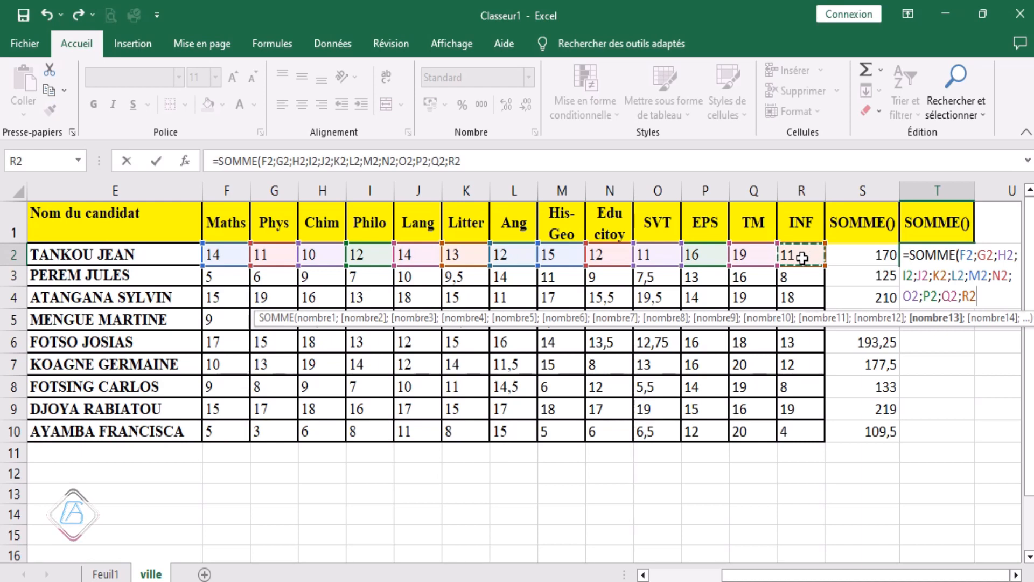
text())
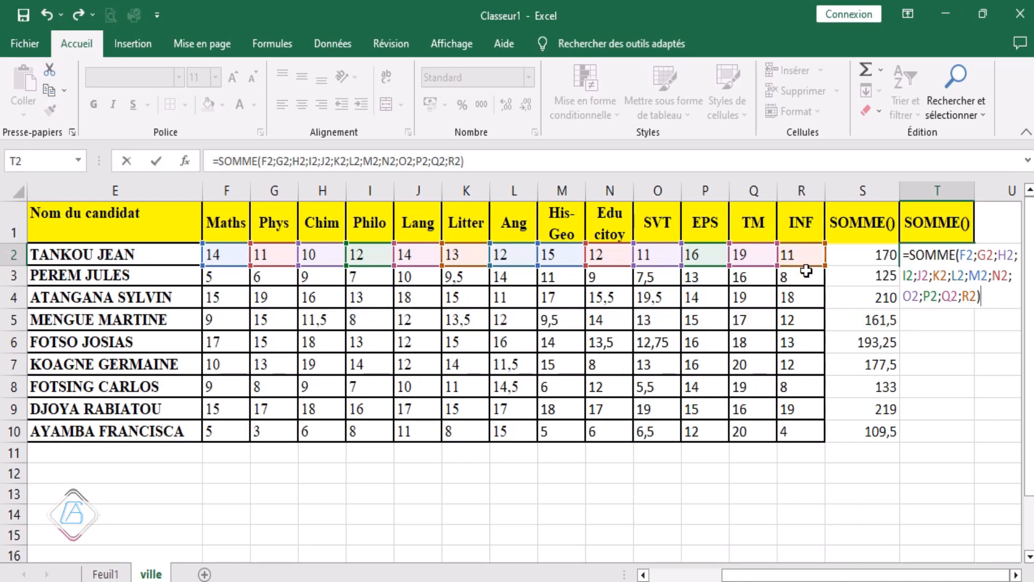
key(Return)
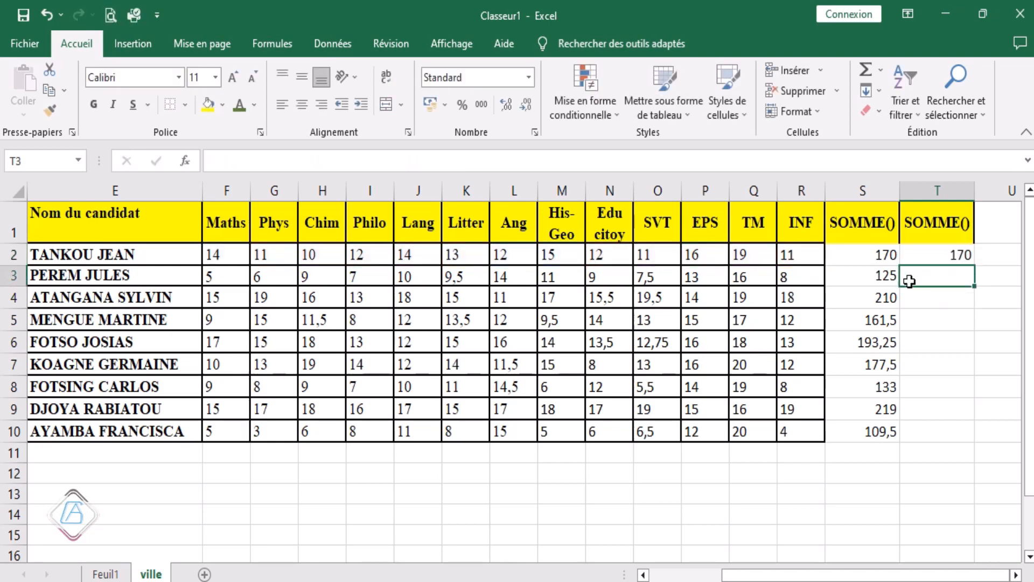
Copy the T2 formula down to T10 for the other candidates, and compare the formulas in S2 and T2.
click(961, 254)
drag(975, 266, 974, 439)
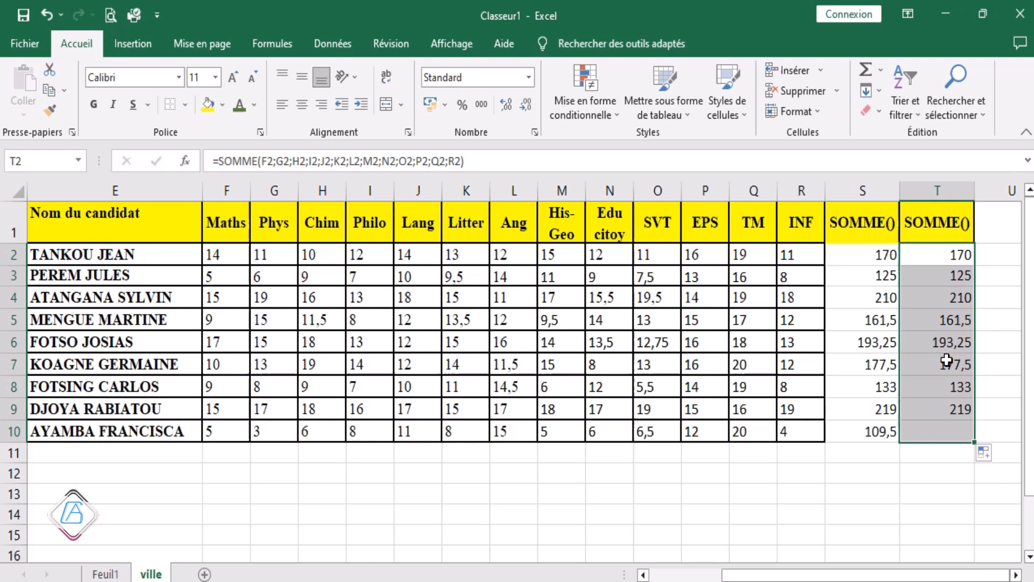
click(942, 474)
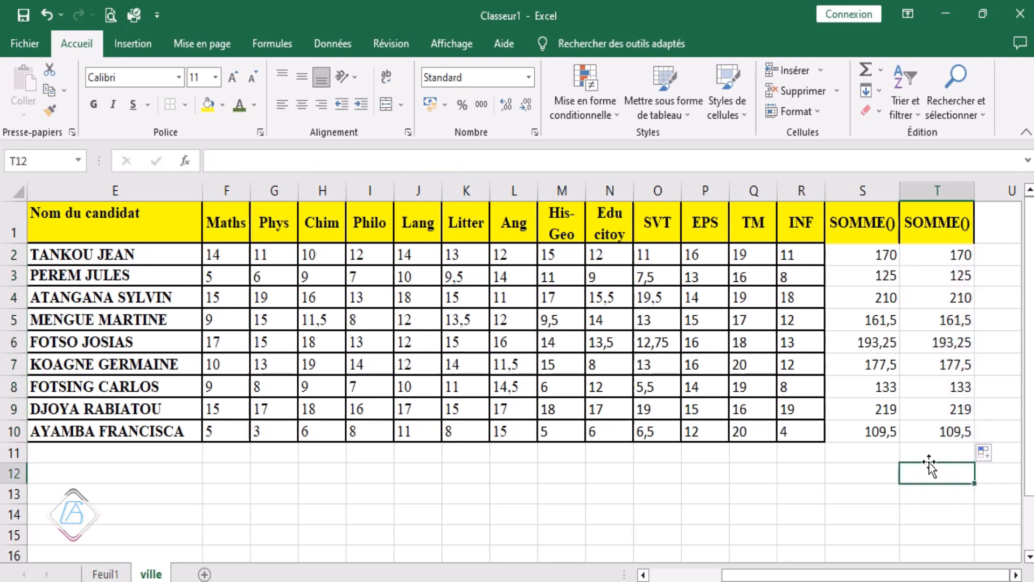
click(886, 256)
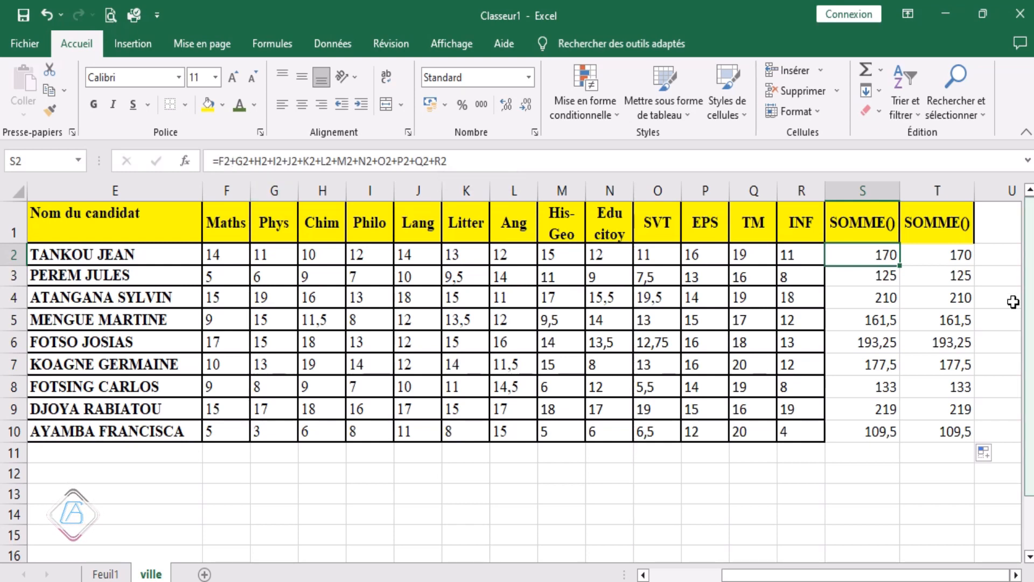
click(943, 256)
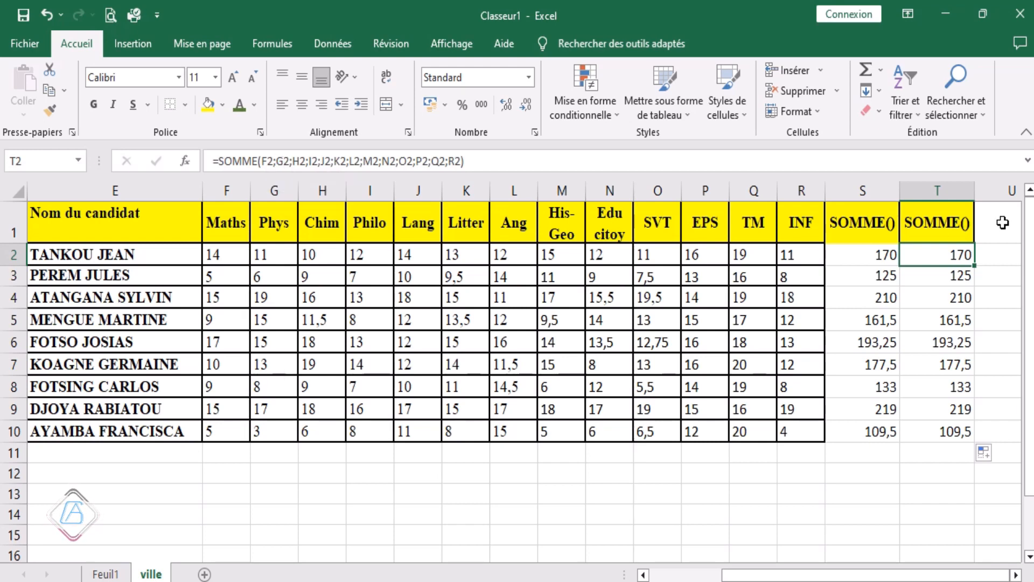
Enter a third SOMME() header in cell U1, in capital letters.
click(849, 579)
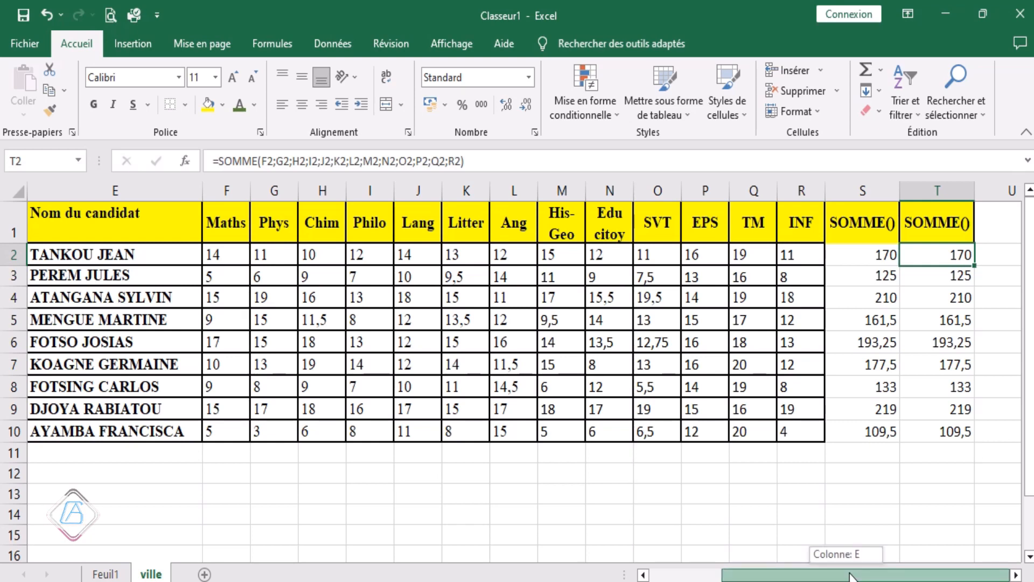
click(989, 225)
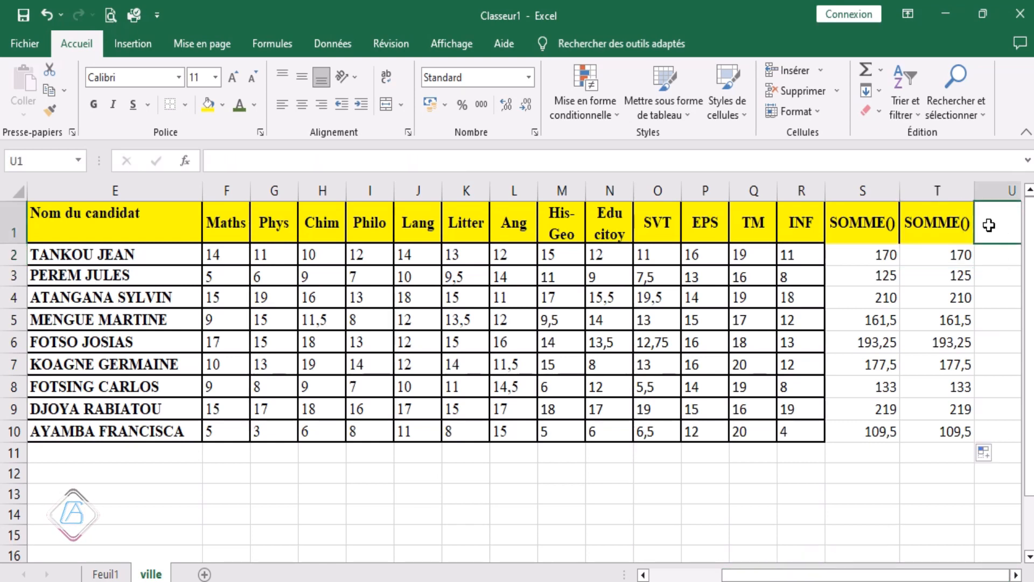
text(s)
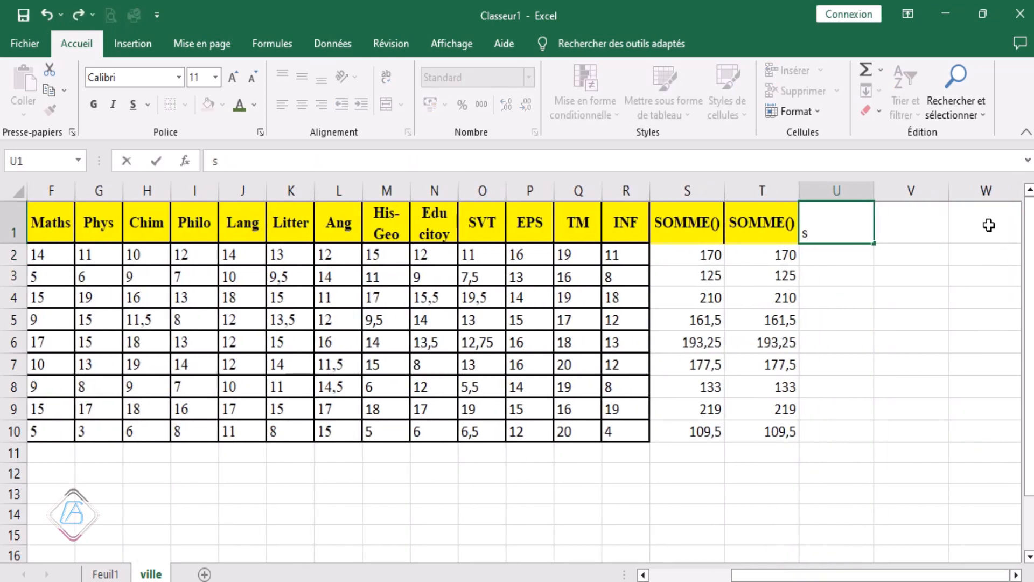
key(BackSpace)
text(SO)
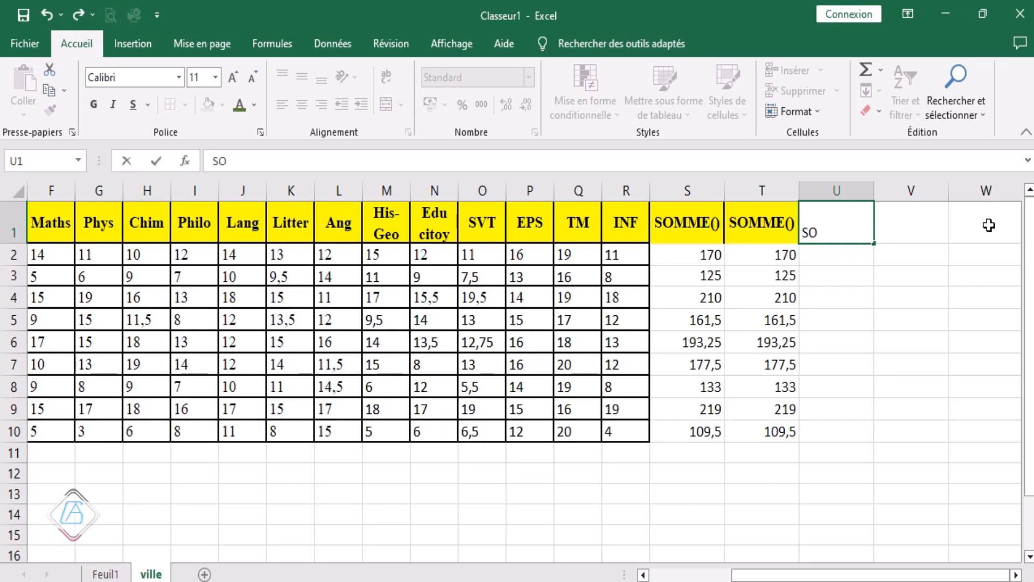
text(%%E)
key(BackSpace)
key(BackSpace)
key(BackSpace)
key(BackSpace)
text(OMME())
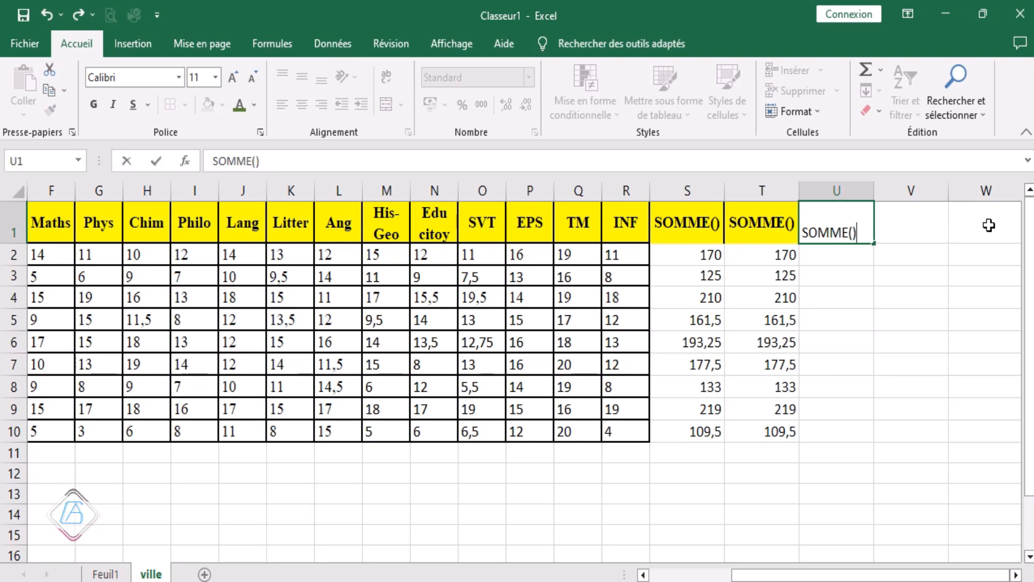
key(Return)
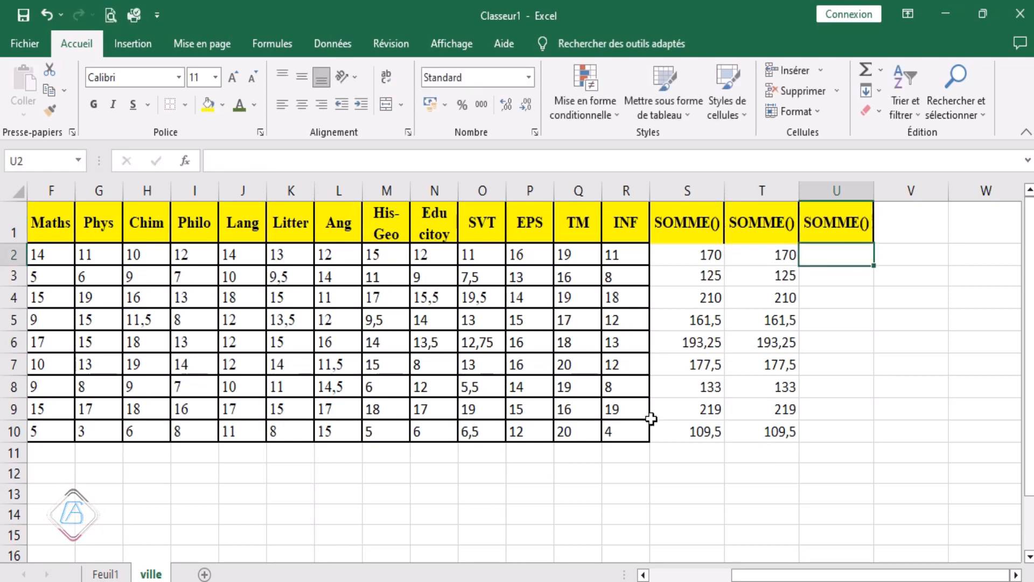
Start a formula in U2 with the SOMME function chosen from the suggested functions.
drag(817, 576, 786, 577)
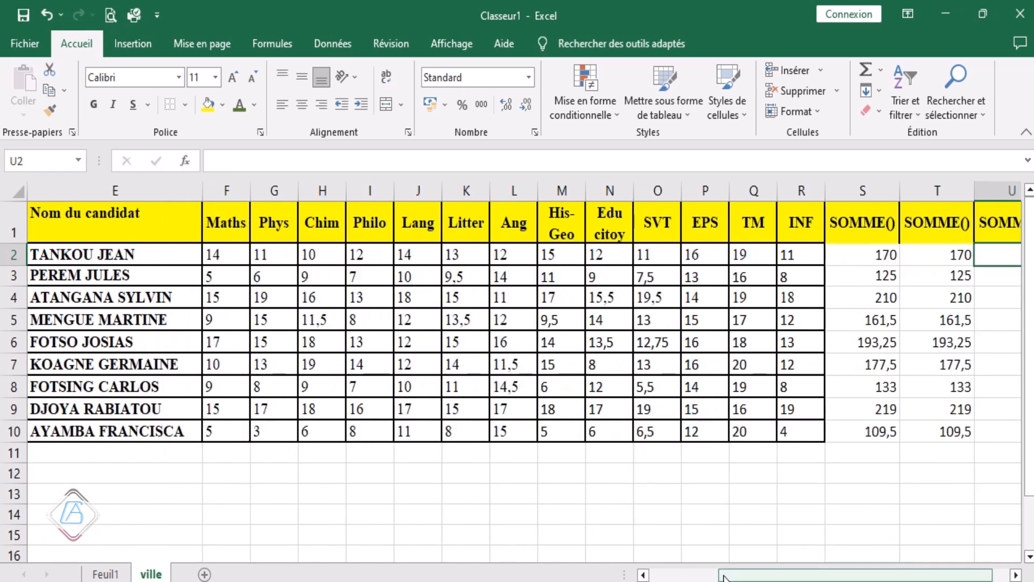
drag(725, 578, 759, 579)
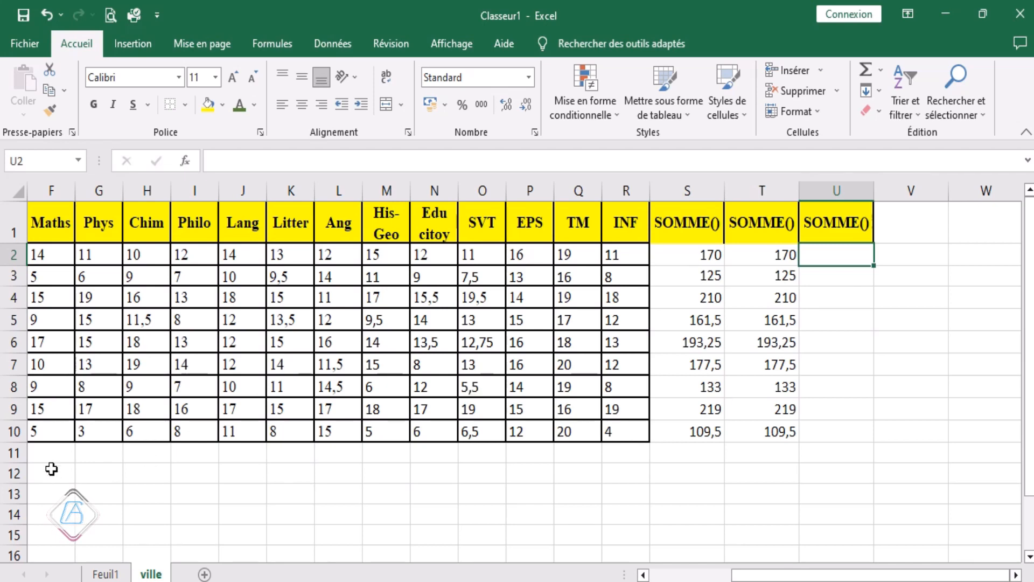
scroll(51, 473, left, 1)
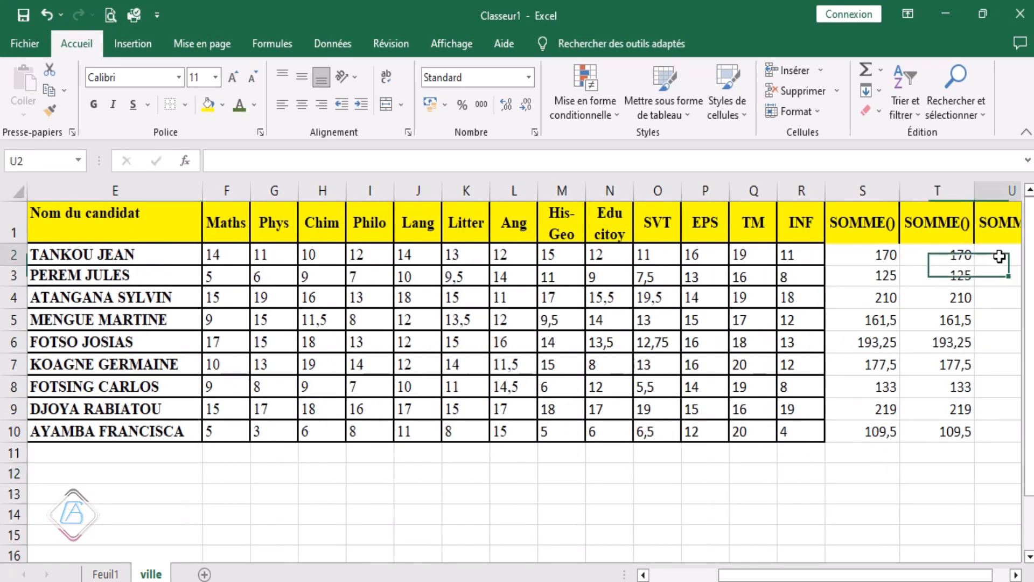
text(+)
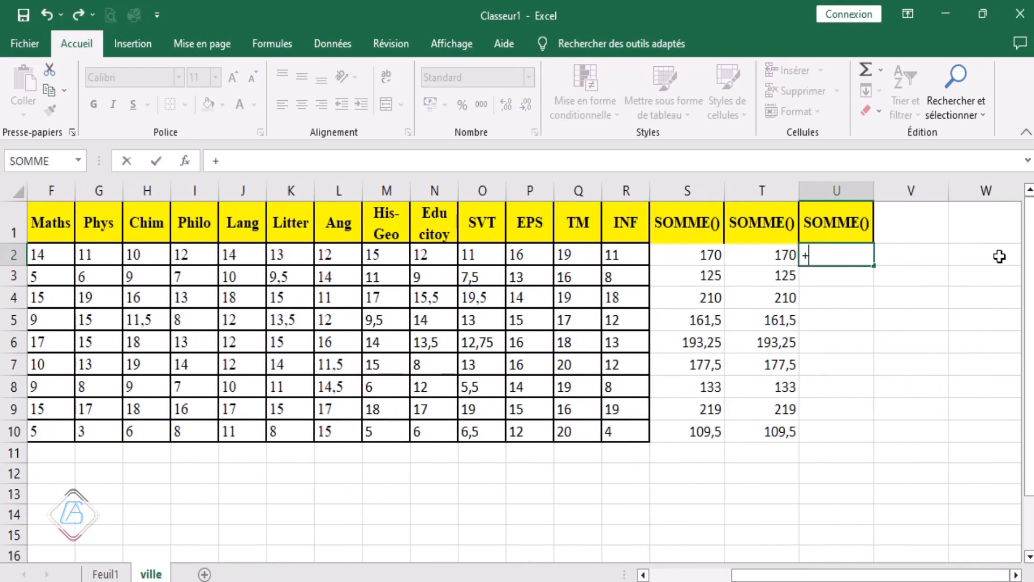
key(Escape)
text(=soo)
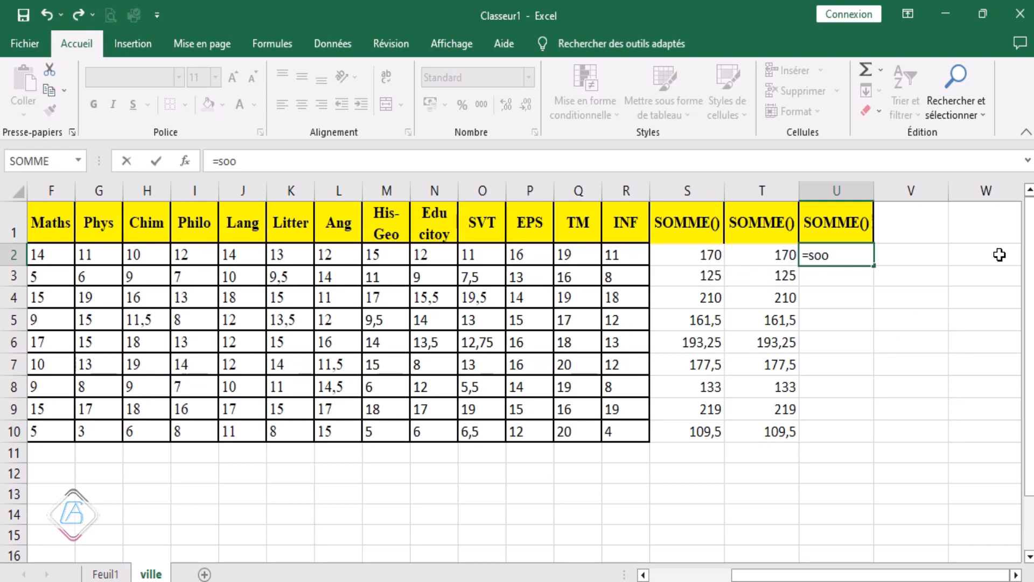
key(BackSpace)
text(mme)
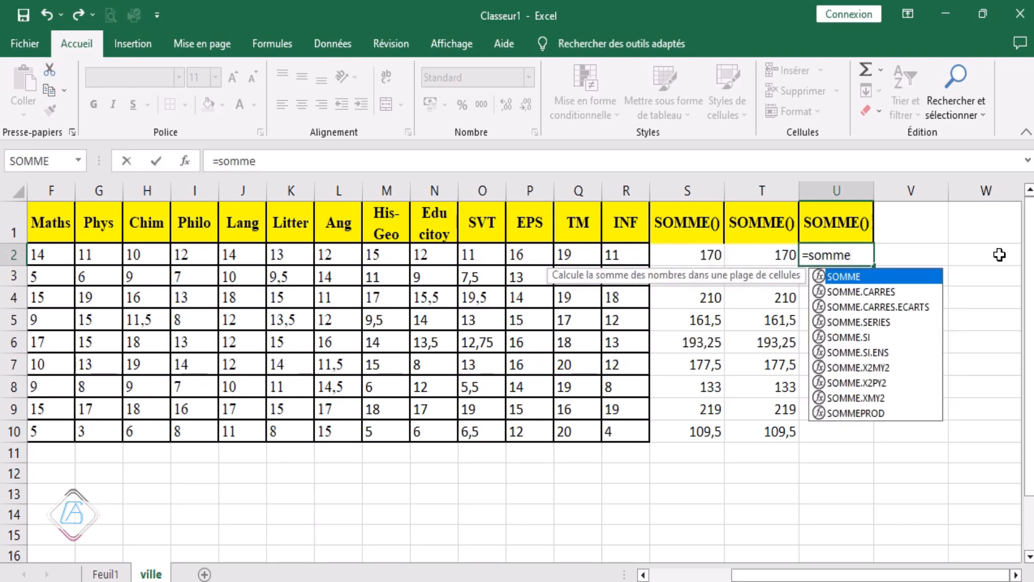
double_click(847, 276)
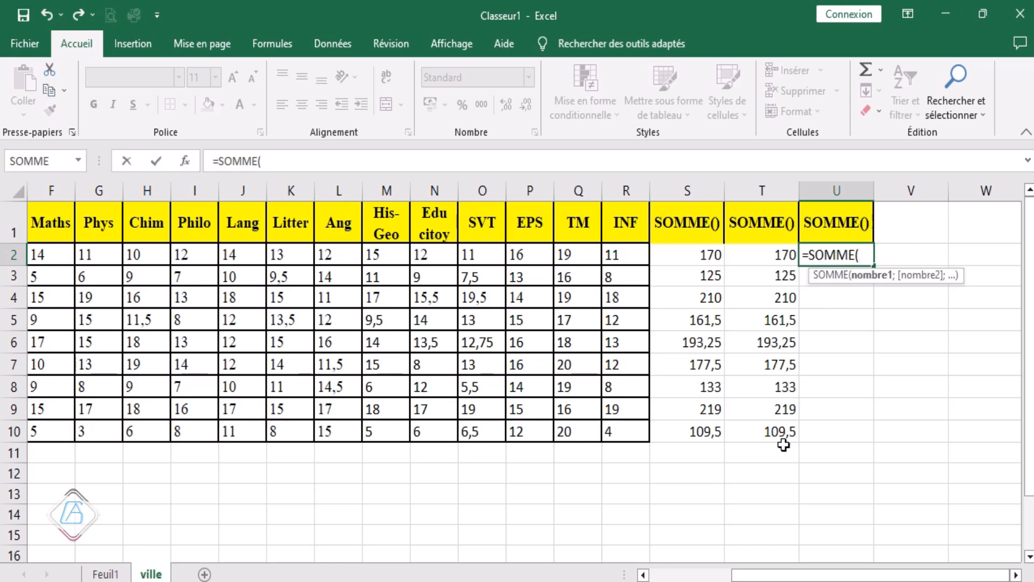
Complete the U2 SOMME formula with the continuous range F2:R2 and validate it.
drag(785, 574, 775, 575)
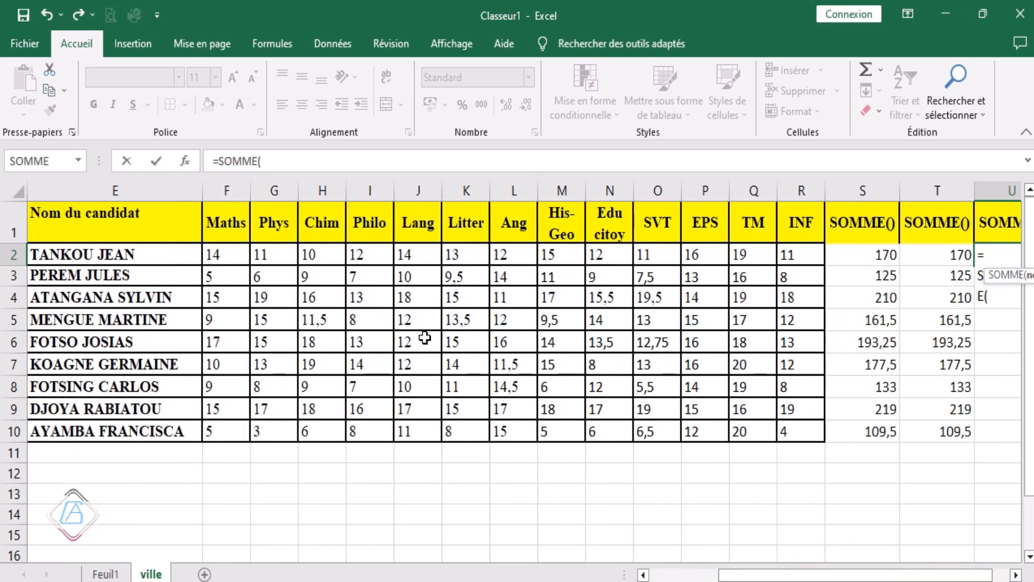
click(225, 258)
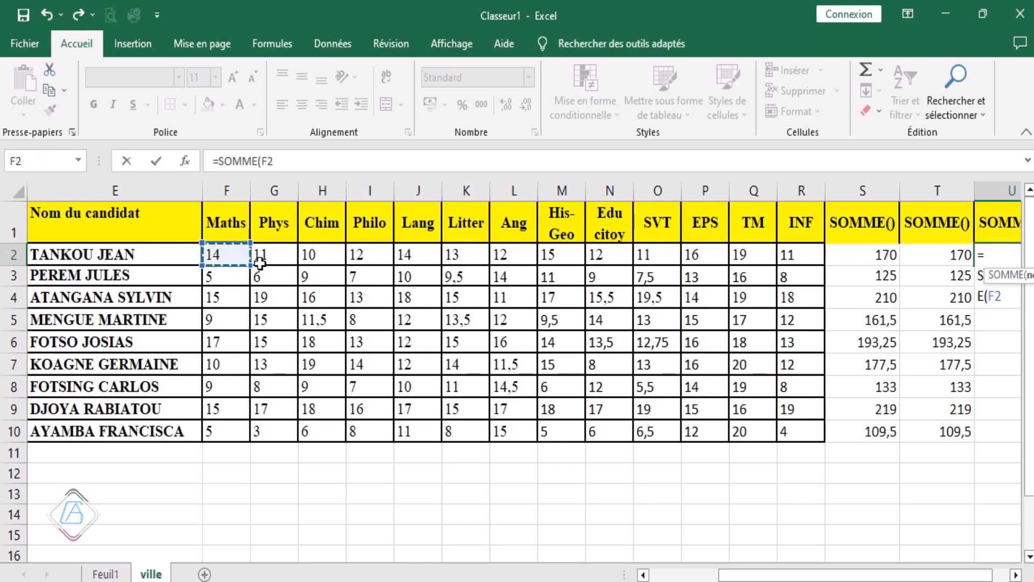
shift+click(804, 256)
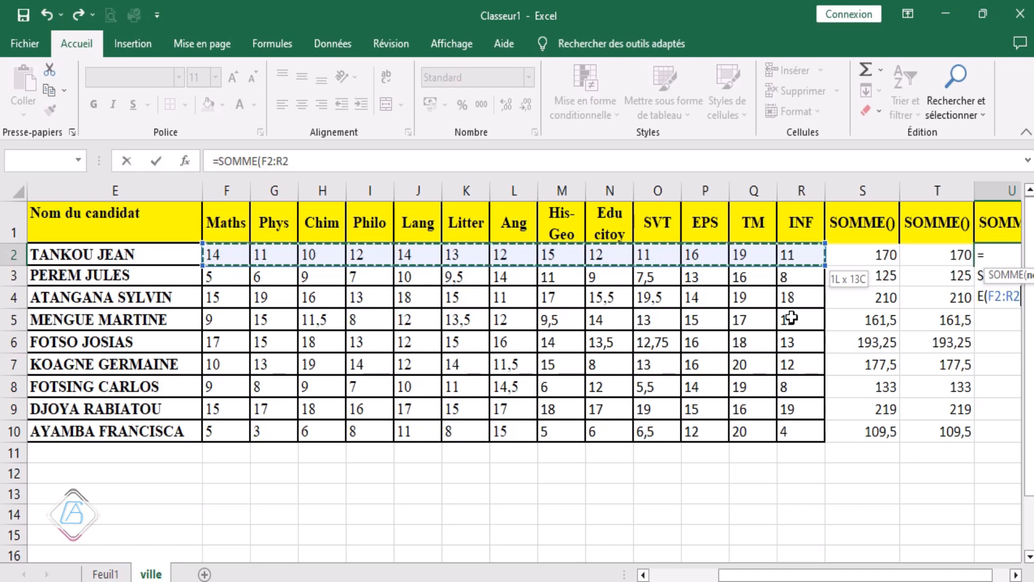
key(Return)
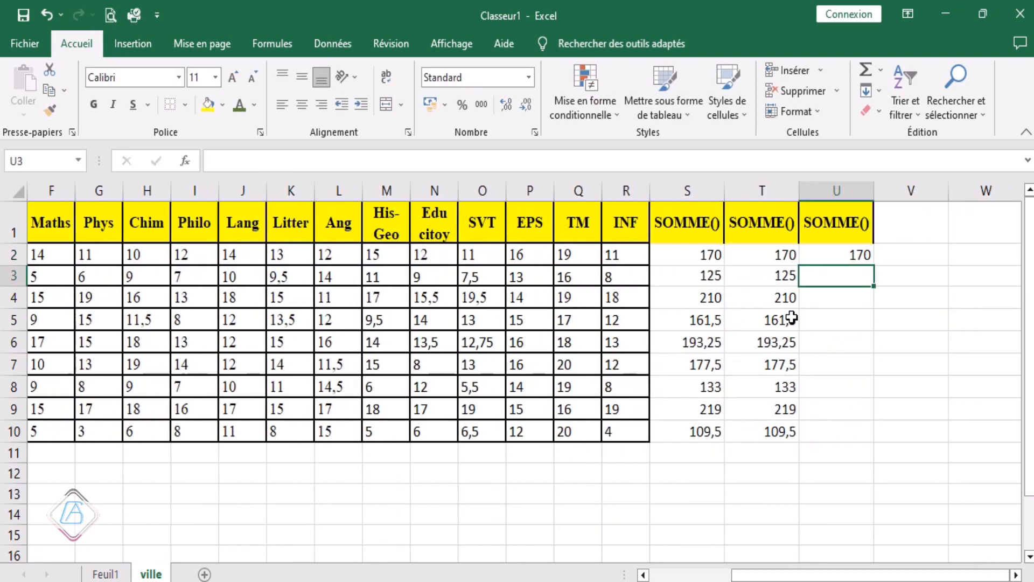
Copy the U2 formula down to U10, and compare the formulas in U2, S2 and T2.
click(854, 258)
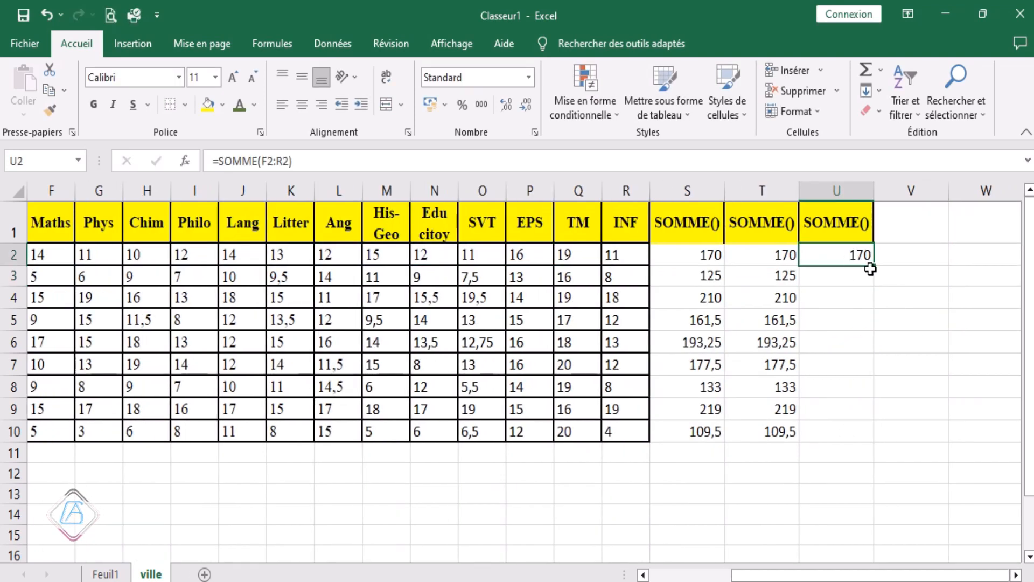
drag(875, 270, 875, 442)
click(836, 254)
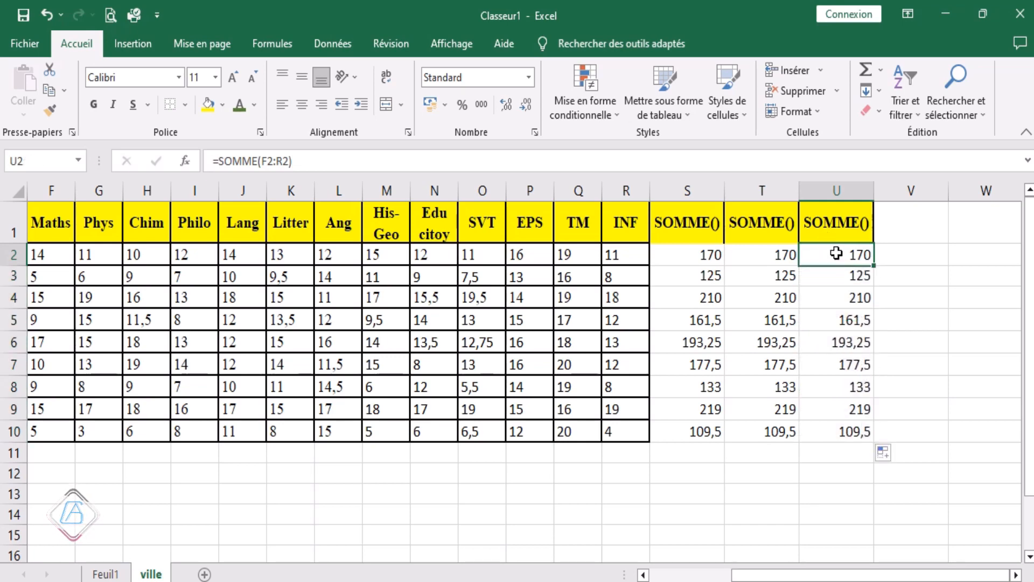
click(684, 258)
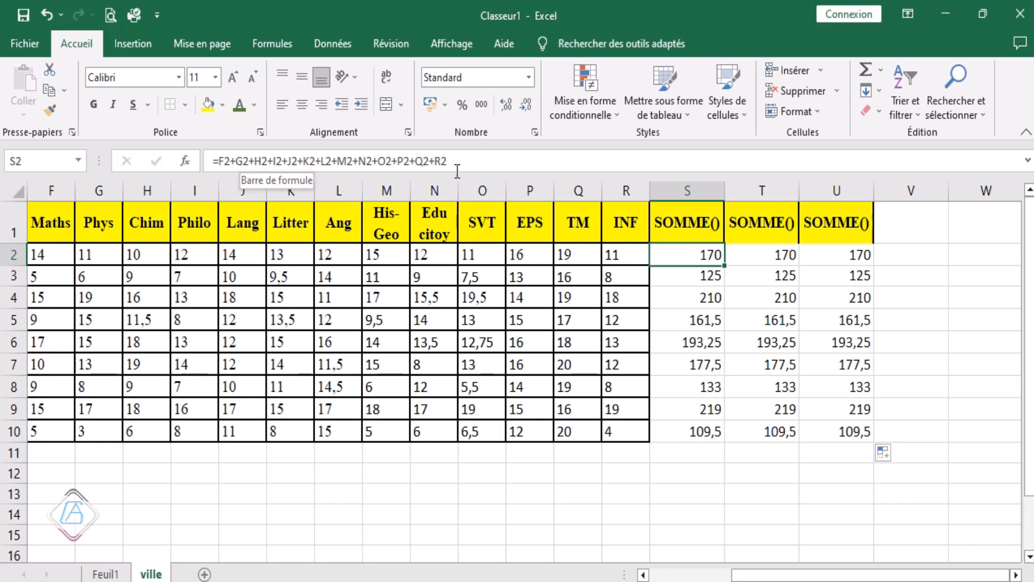
click(767, 255)
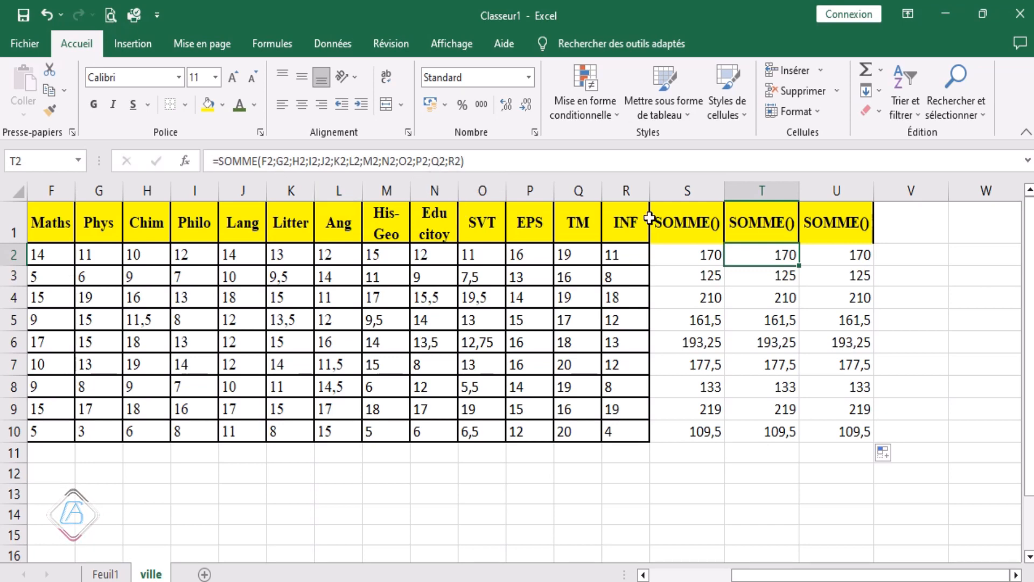
Review the range, separate-cell and plus-sign formulas in U2, T2 and S2 and compare their row 2 totals.
click(853, 256)
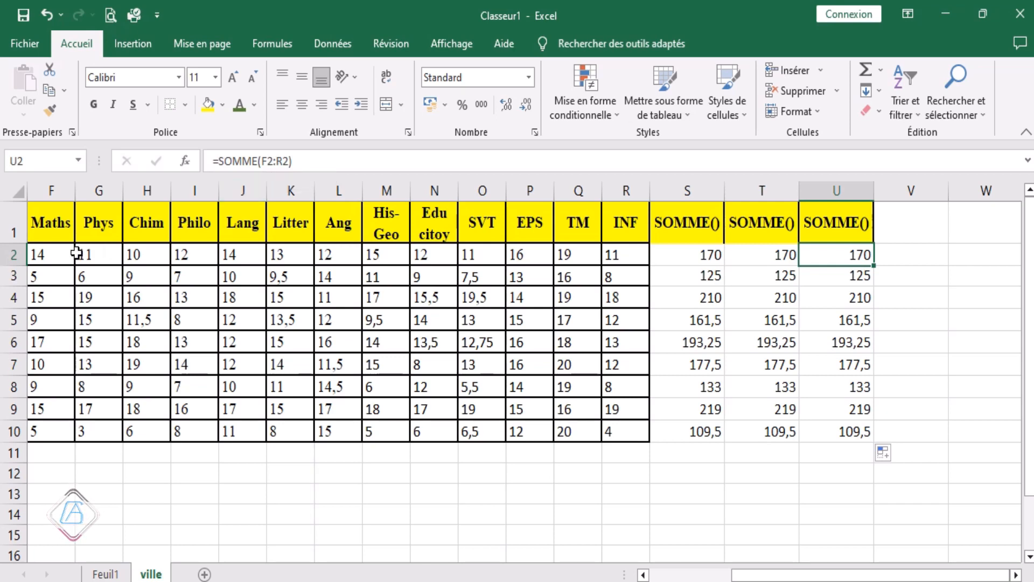
click(768, 261)
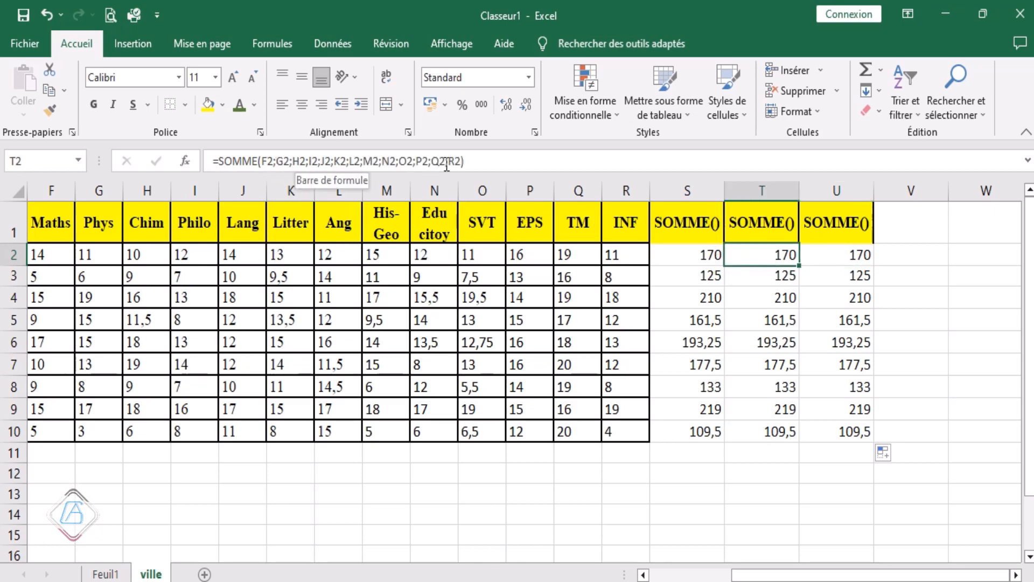
click(839, 253)
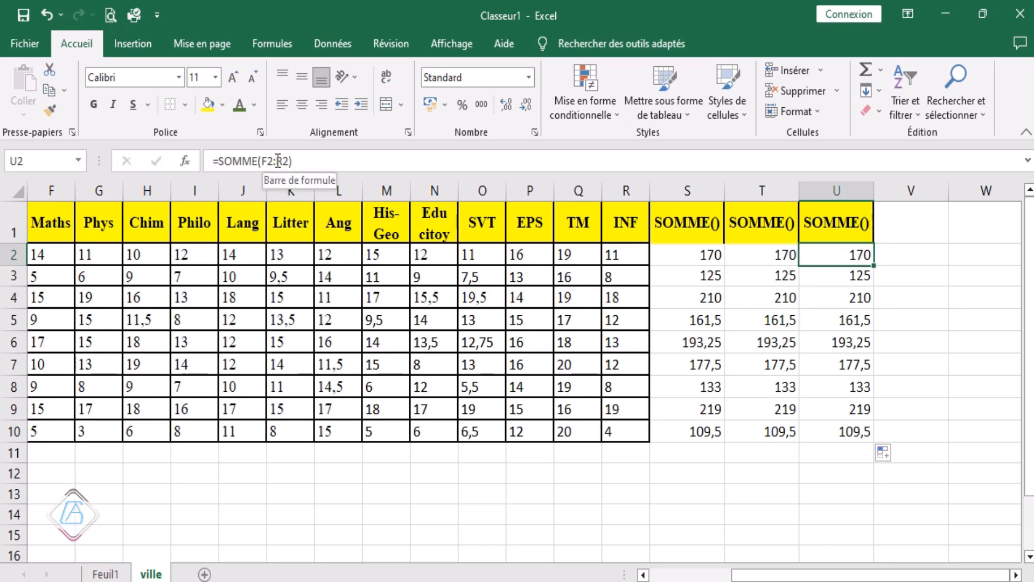
click(714, 253)
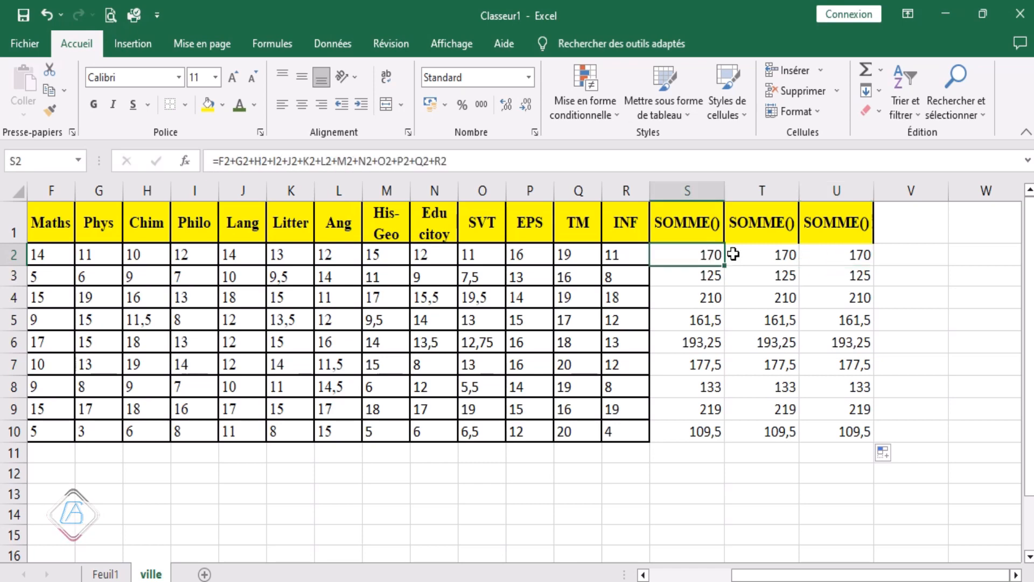
drag(734, 254, 834, 255)
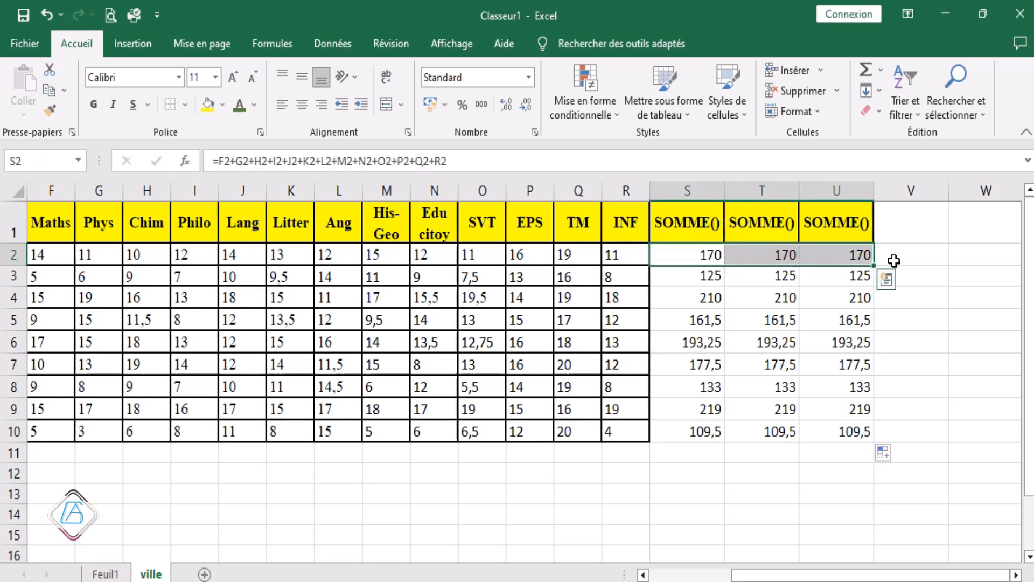
Enter the header MOYENNE() in cell V1, in capital letters.
click(897, 229)
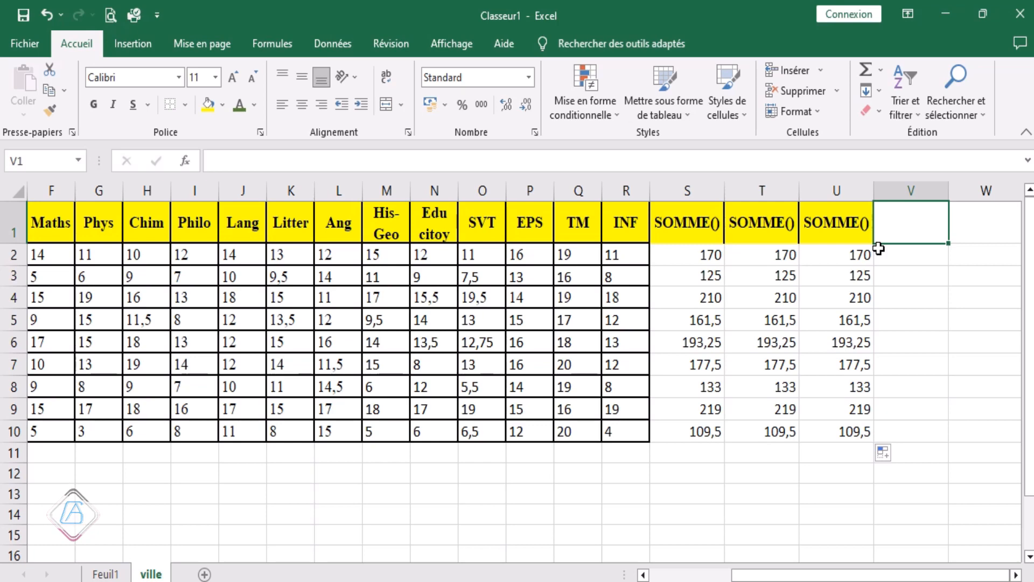
text(m)
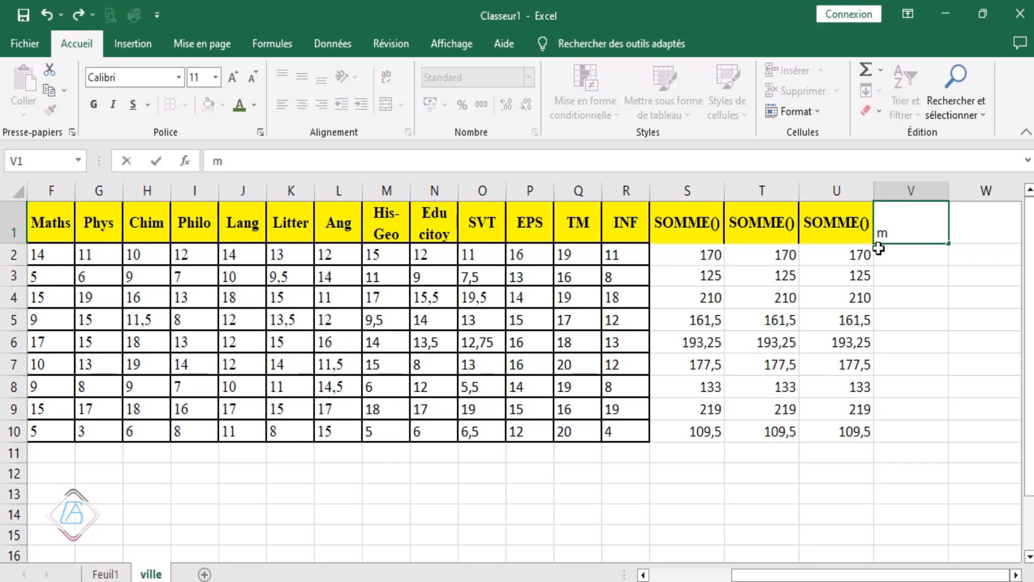
key(BackSpace)
text(MOYENNE)
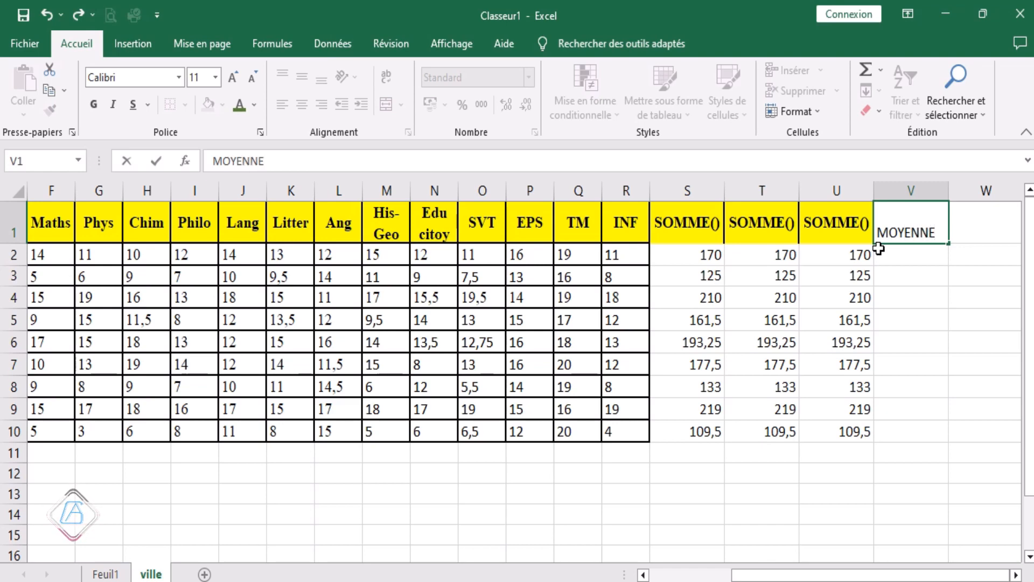
text(())
key(Return)
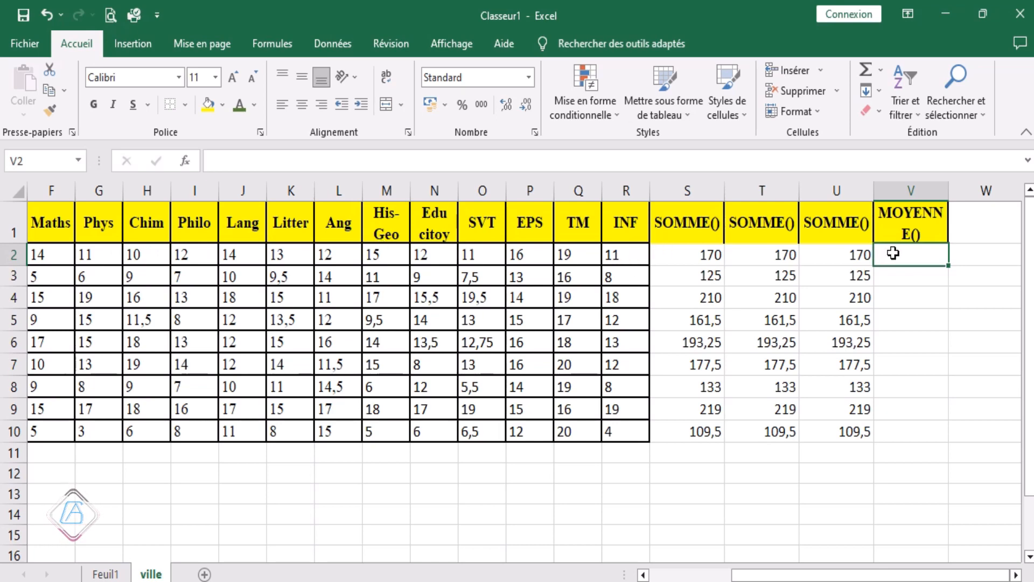
Calculate the first candidate's average in V2 with the suggested MOYENNE function over the range F2:R2.
click(911, 299)
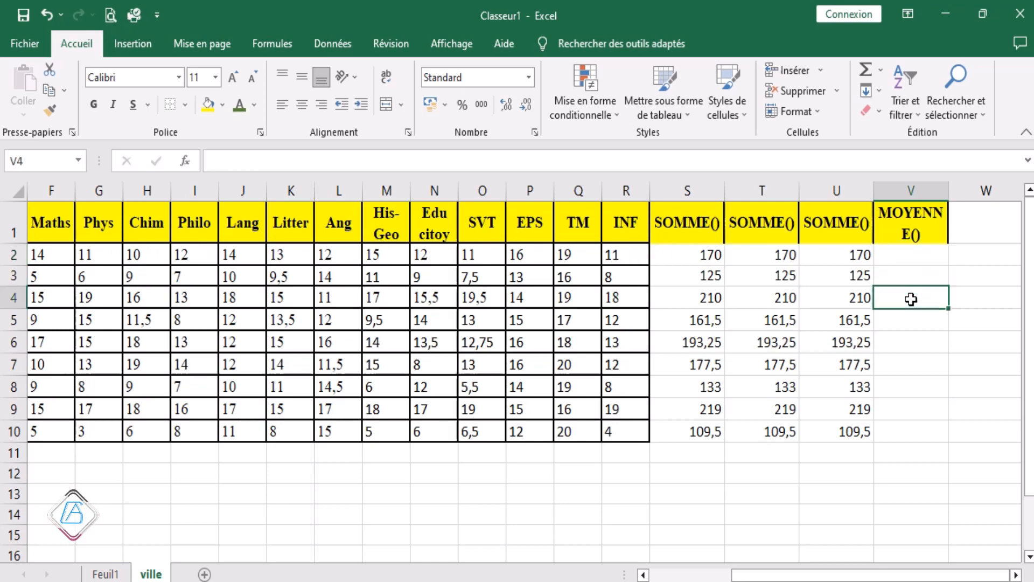
click(907, 257)
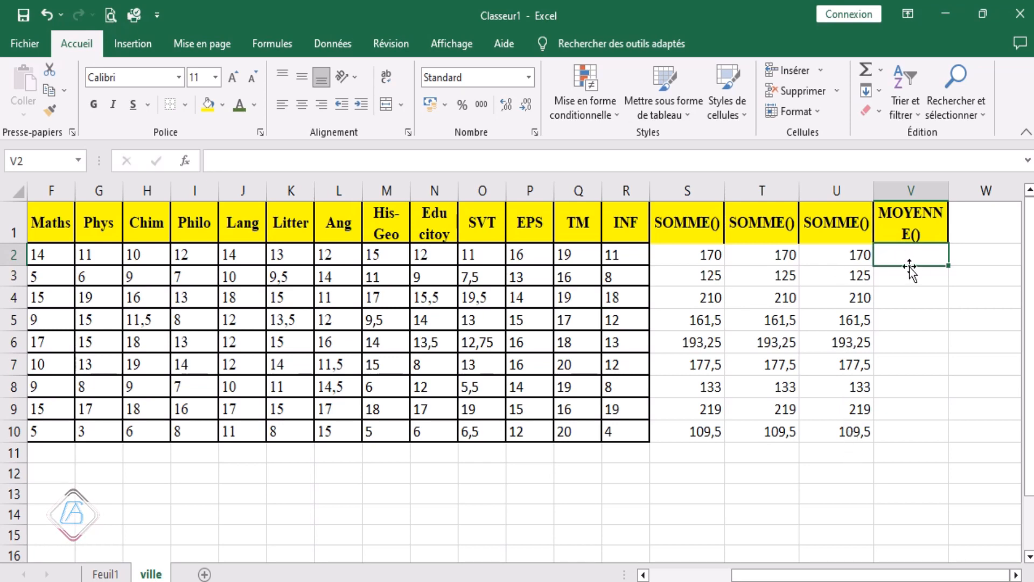
text())
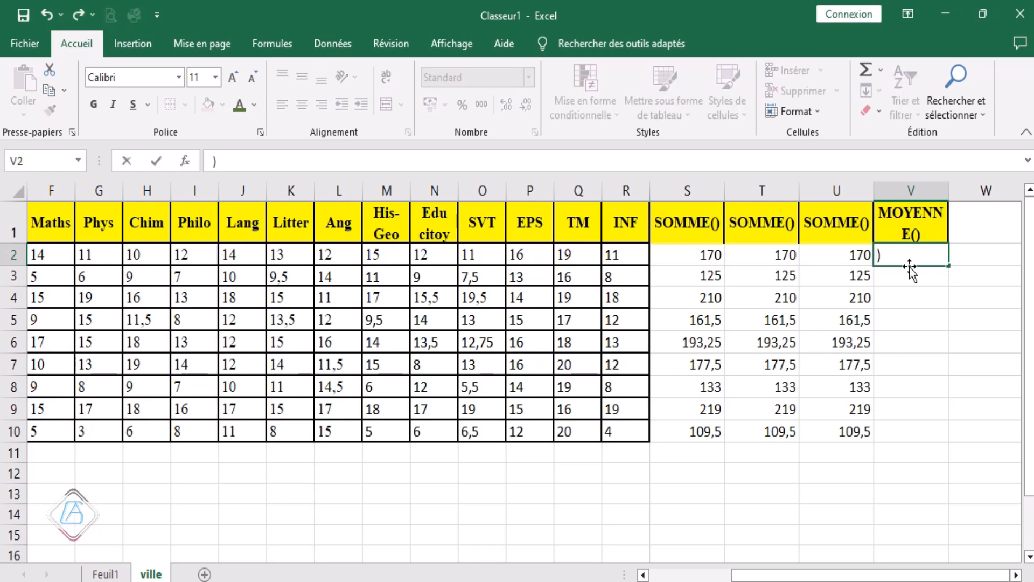
text(=)
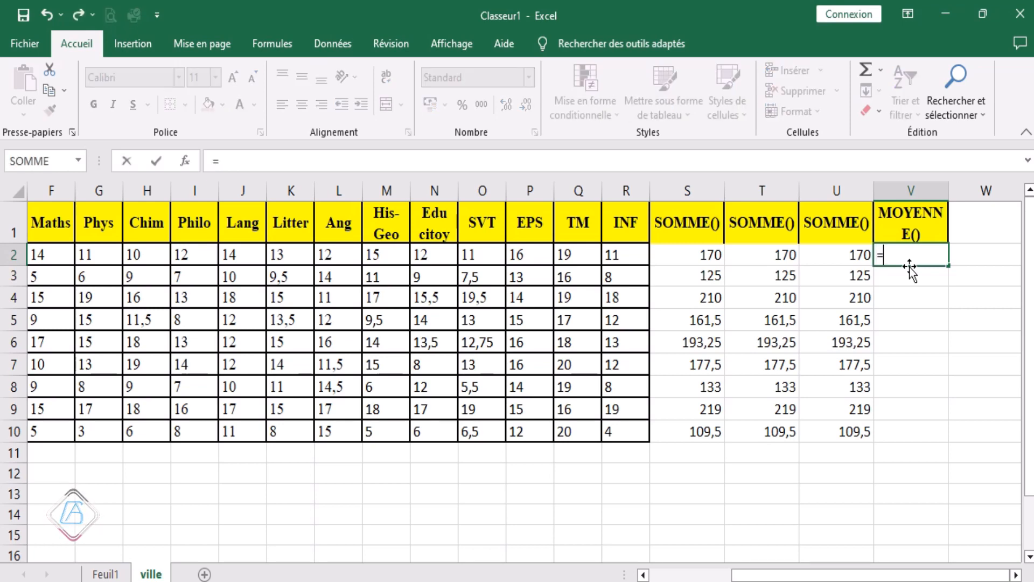
text(mo)
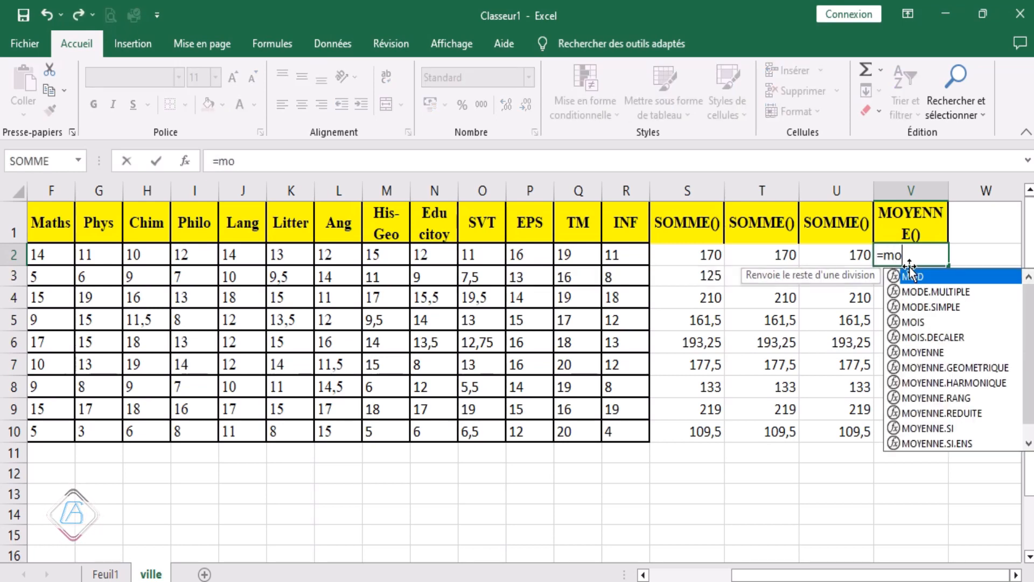
text(y)
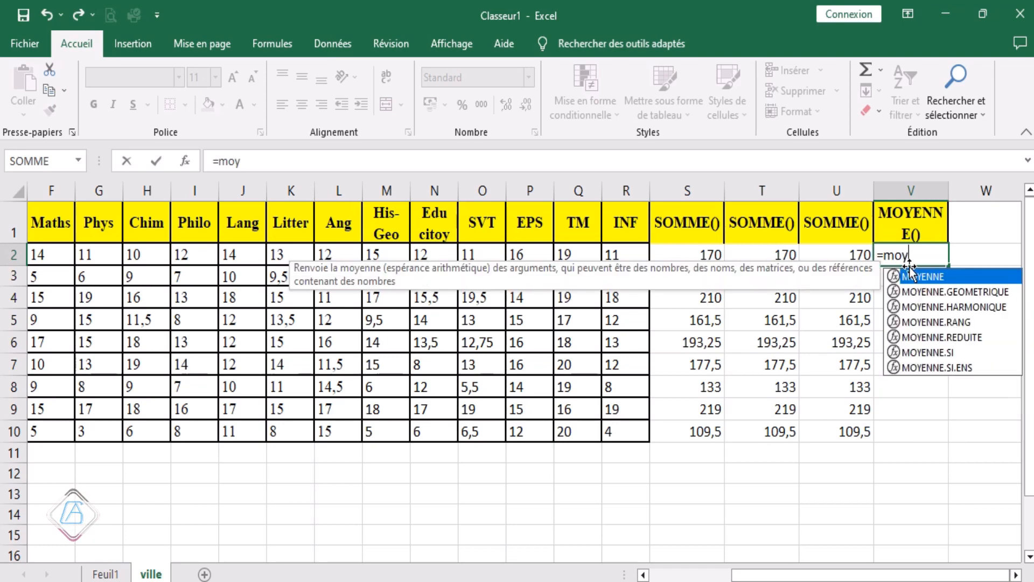
double_click(924, 279)
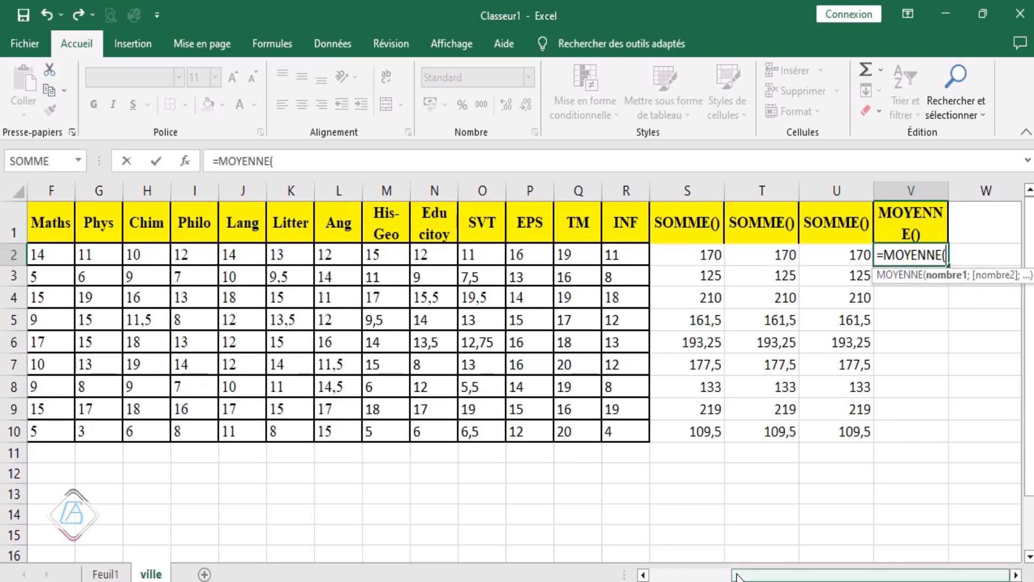
drag(752, 575, 741, 574)
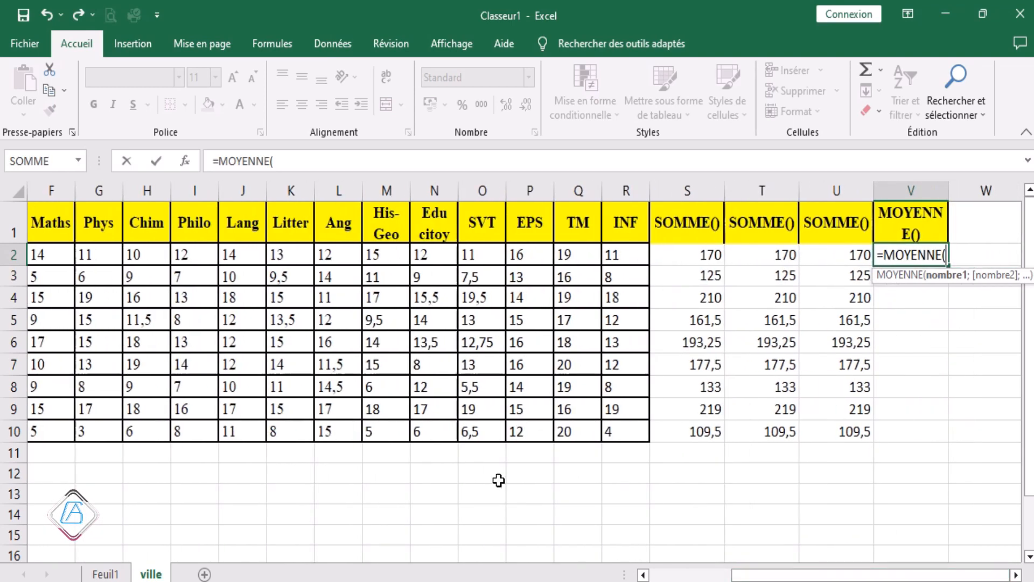
click(46, 258)
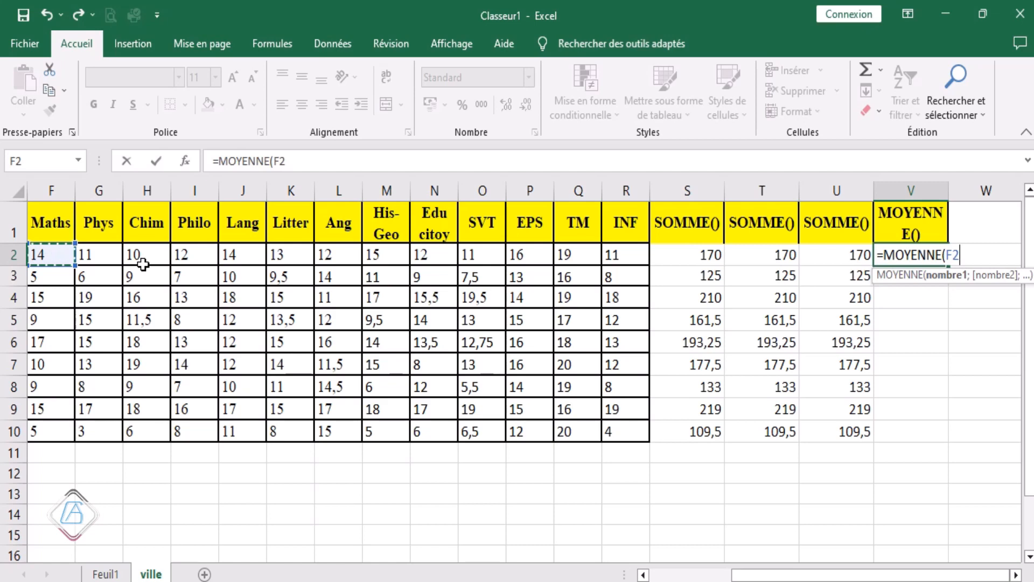
shift+click(619, 257)
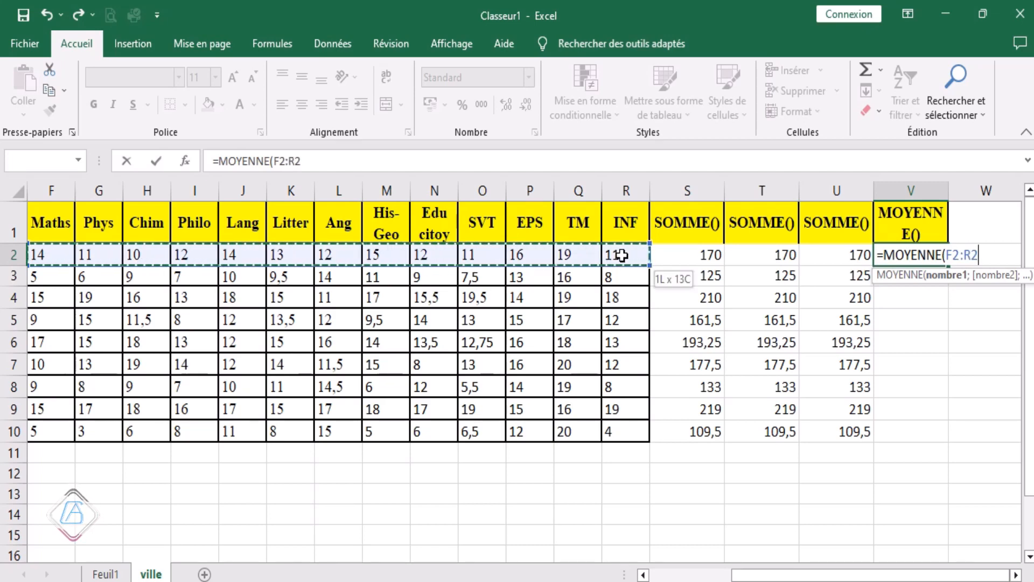
text())
key(Return)
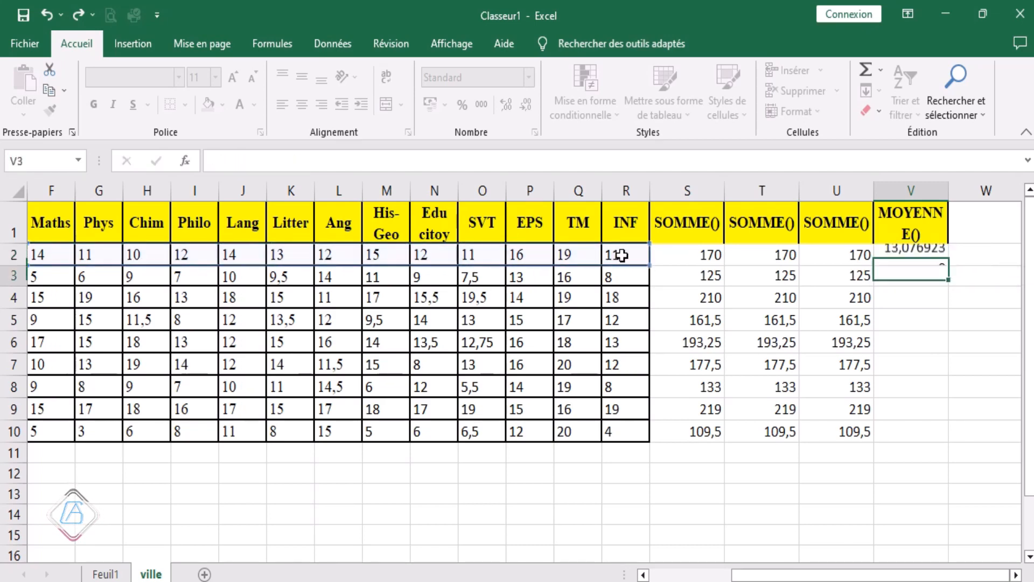
Copy the MOYENNE formula from V2 down to V10.
click(924, 343)
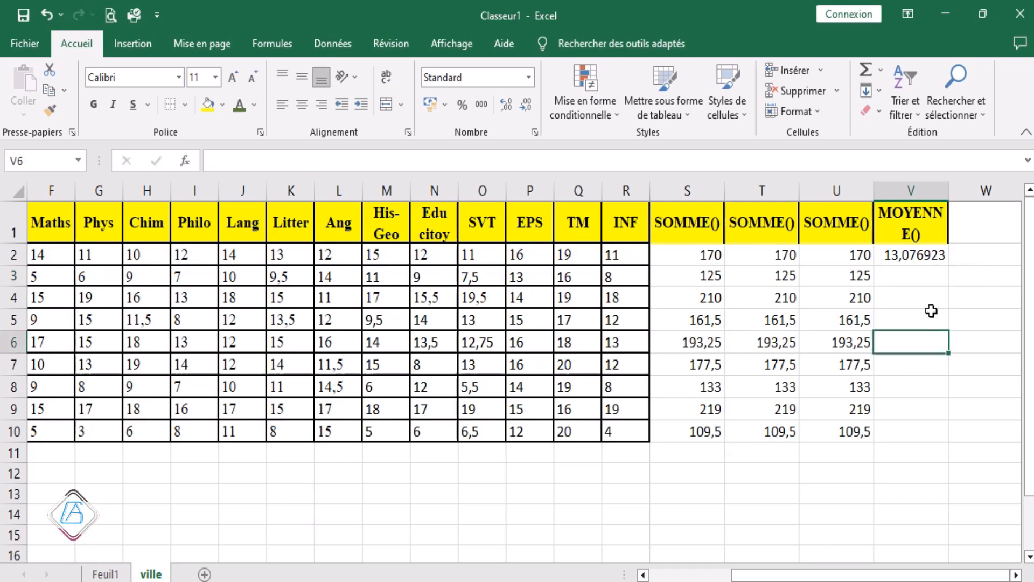
click(916, 255)
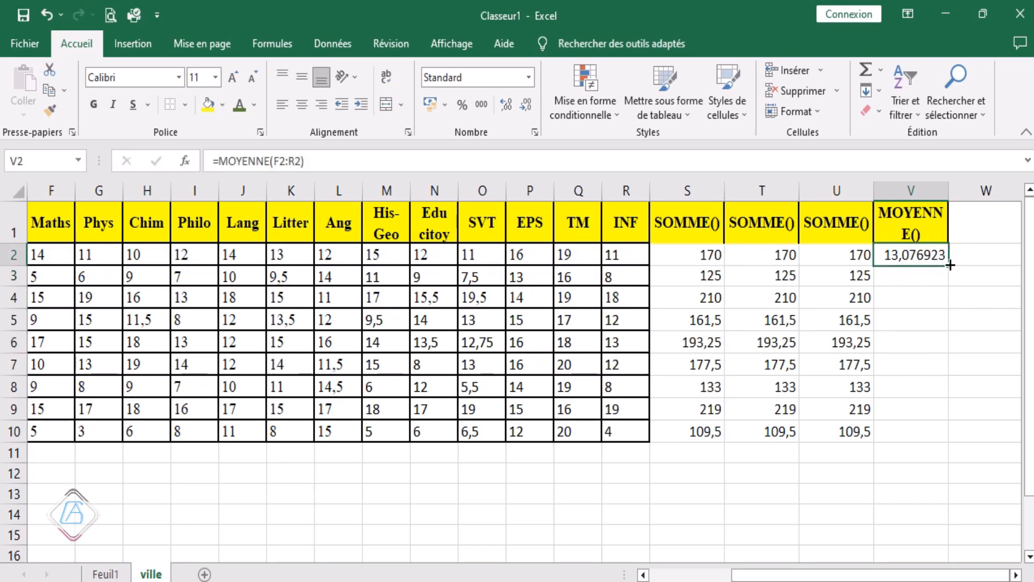
drag(949, 268, 948, 439)
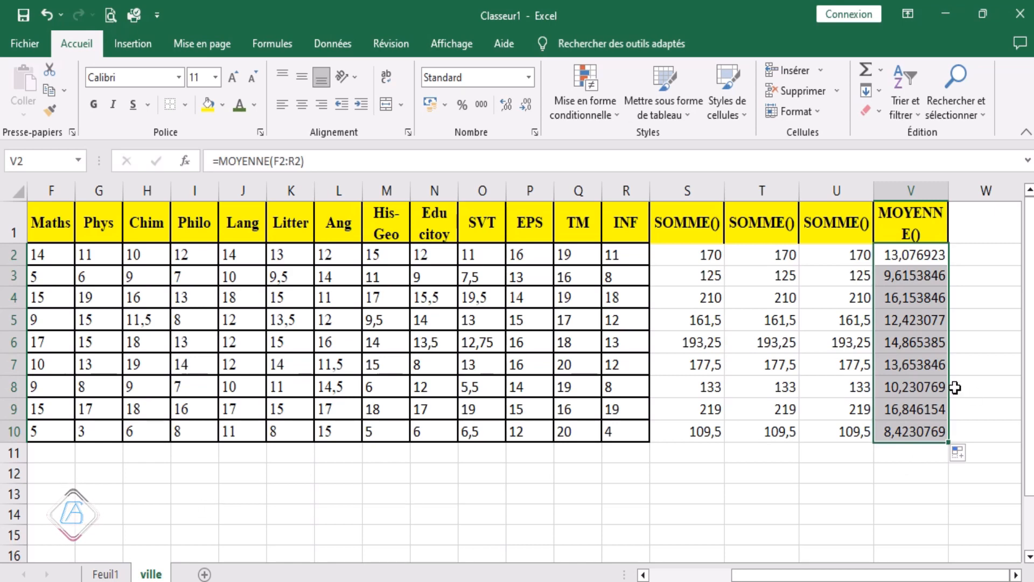
Enter the header MIN() in cell W1, in capital letters.
click(971, 226)
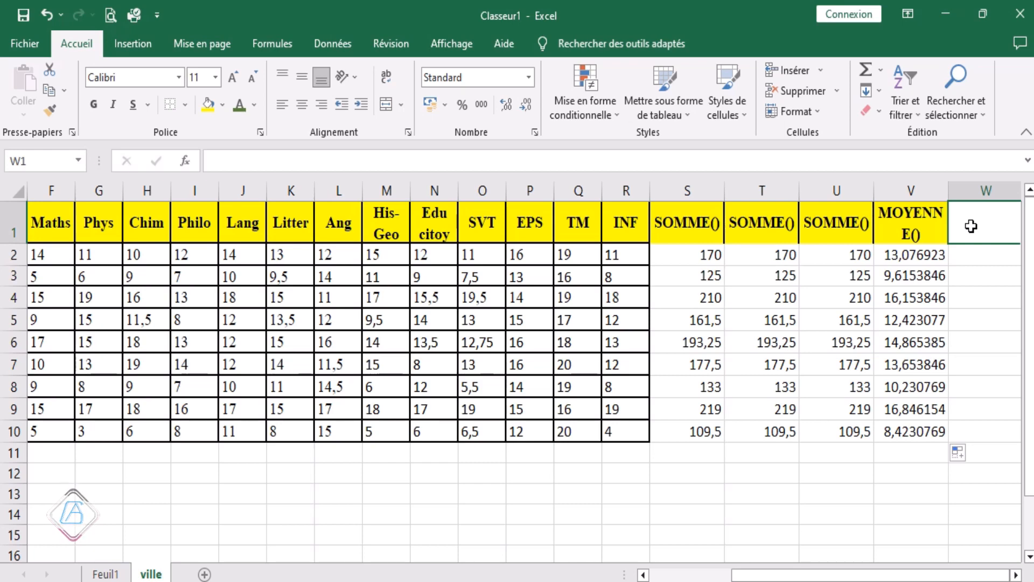
text(MIN()
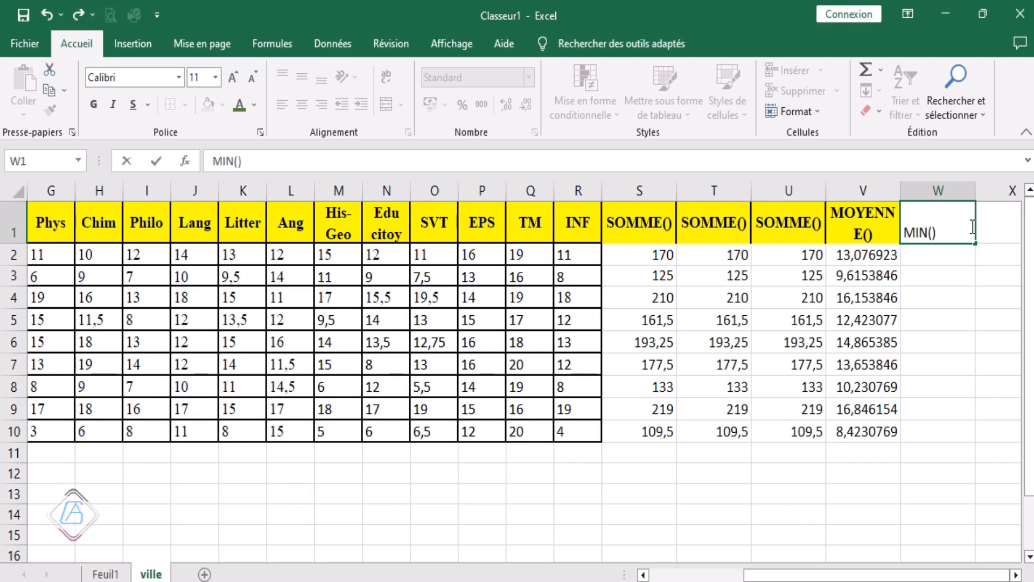
key(Return)
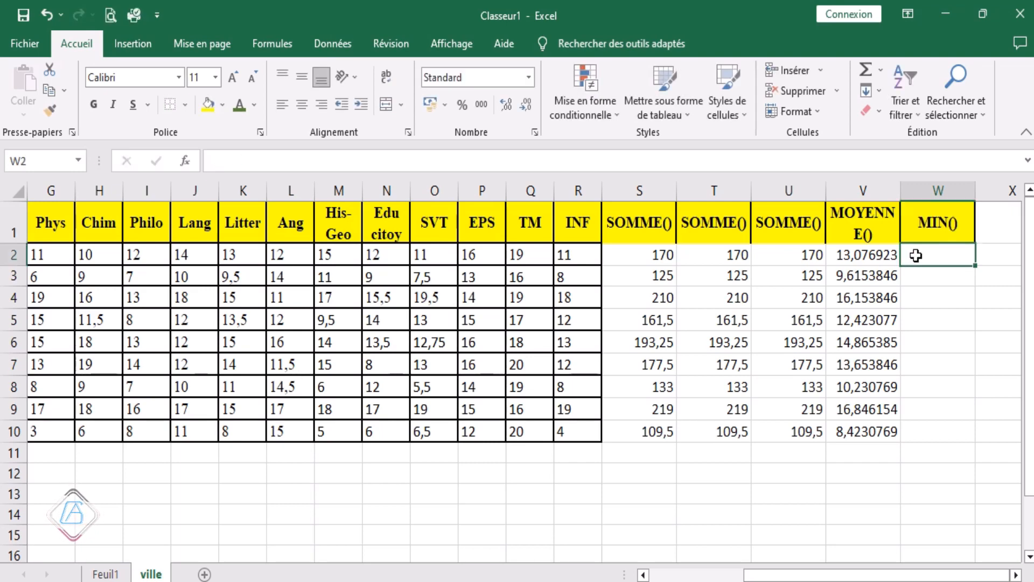
Find the first candidate's lowest mark in W2 with the suggested MIN function over F2:R2, and check it against the row's marks.
text(=)
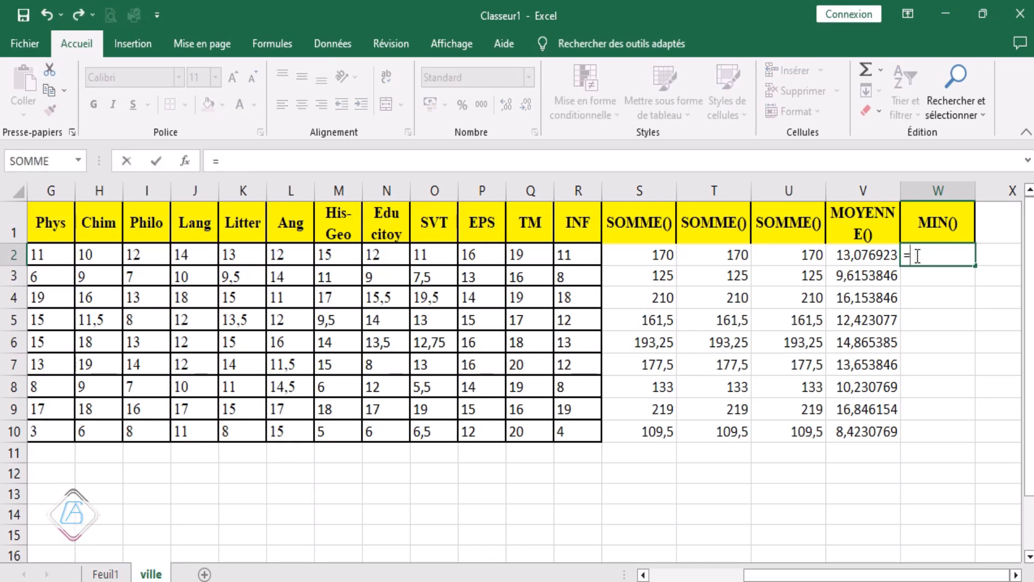
text(min)
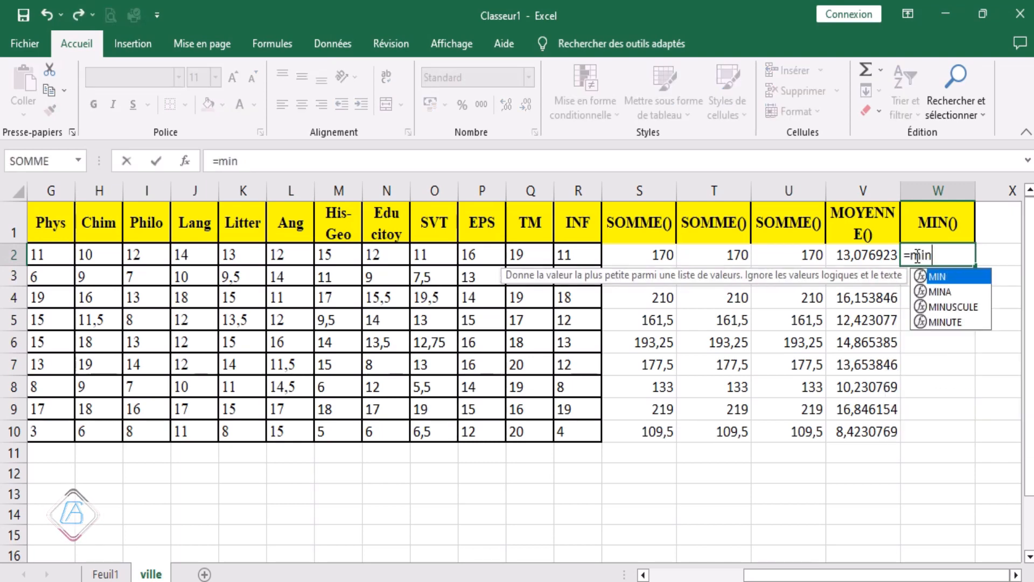
double_click(937, 277)
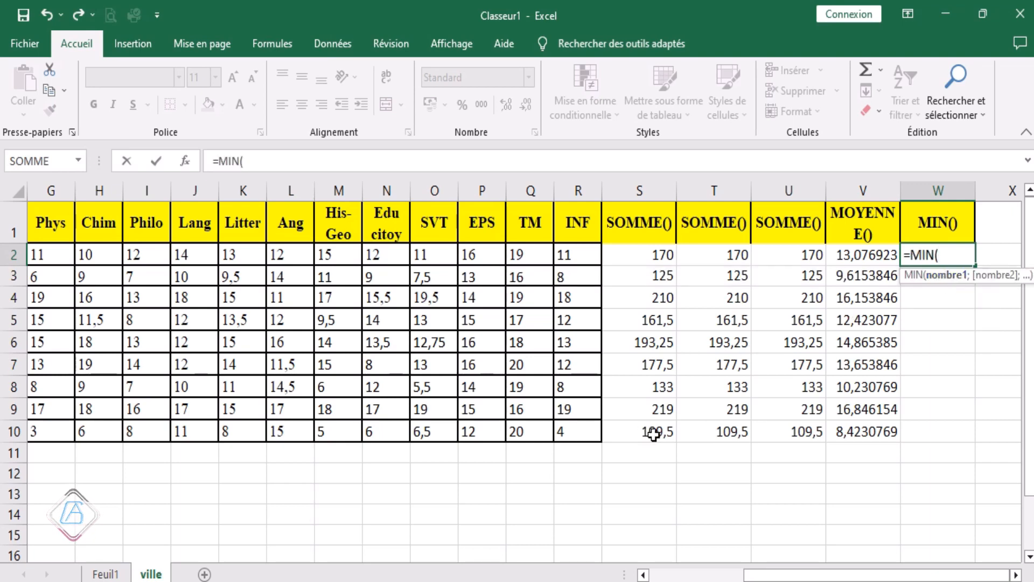
drag(781, 573, 766, 573)
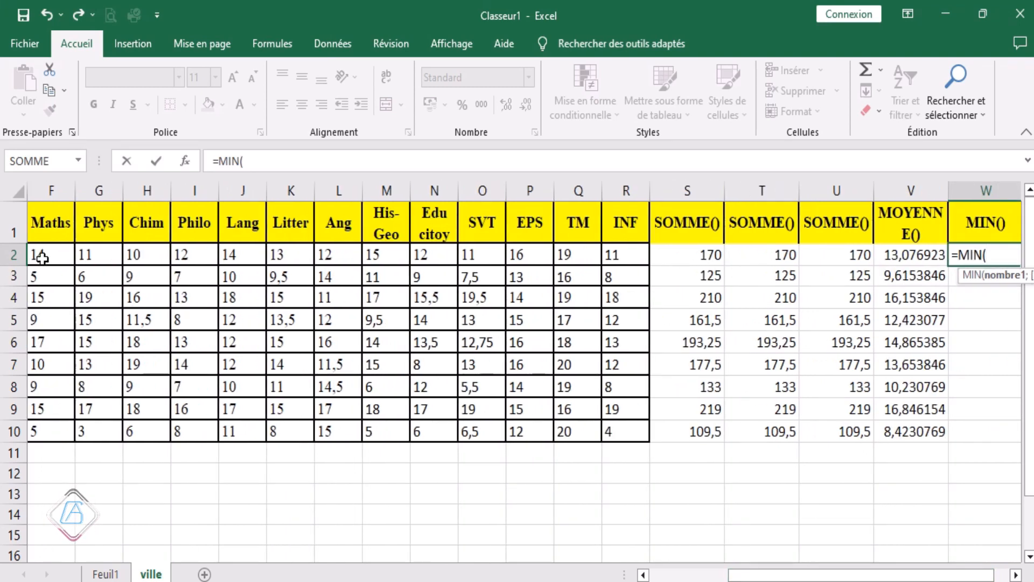
click(42, 257)
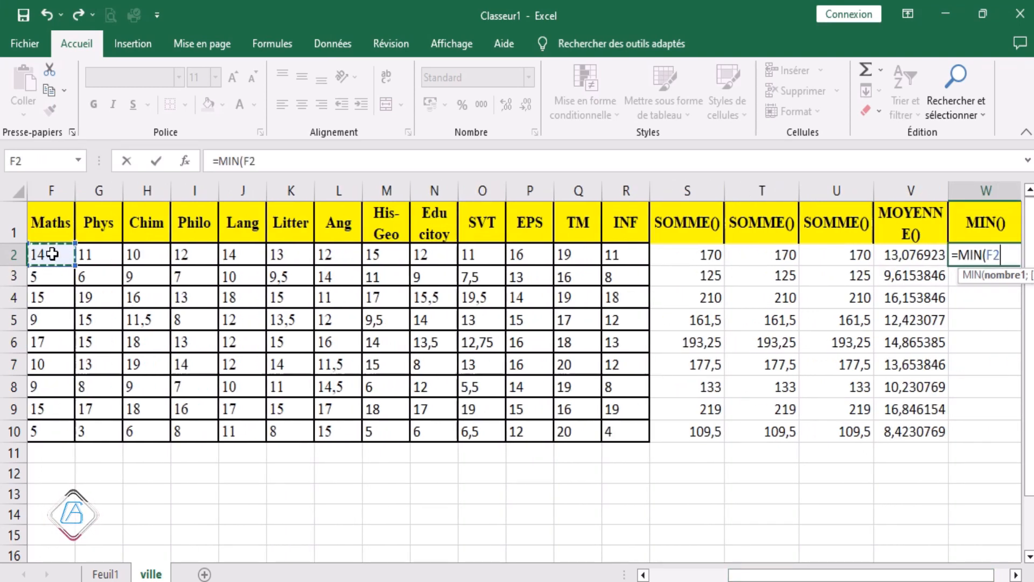
shift+click(630, 255)
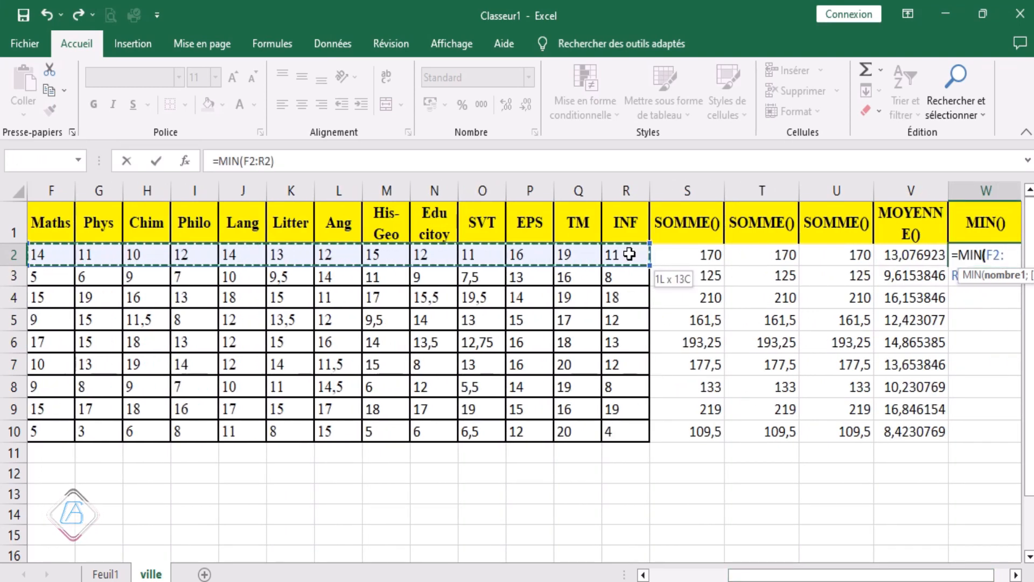
text())
key(Return)
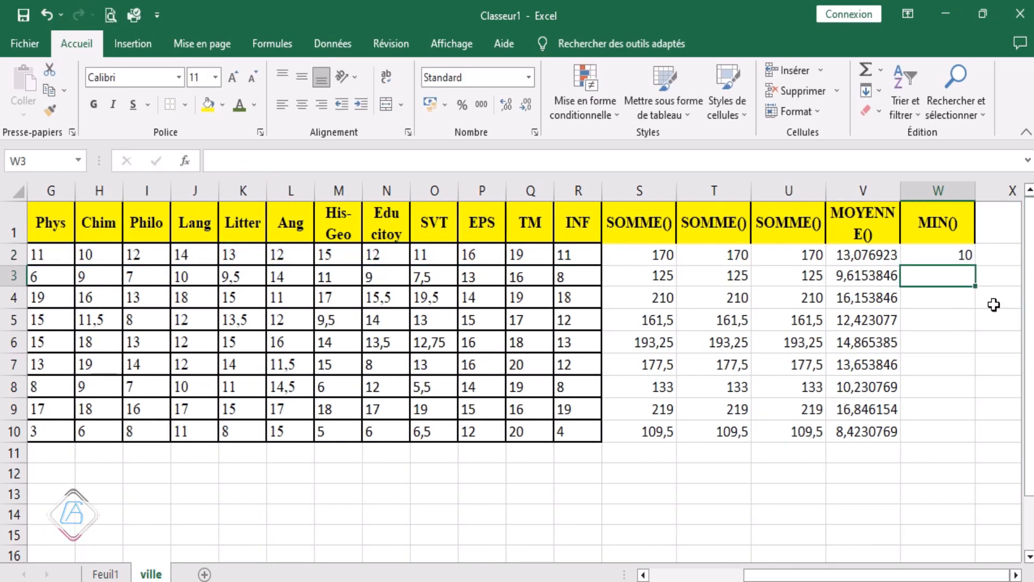
click(957, 262)
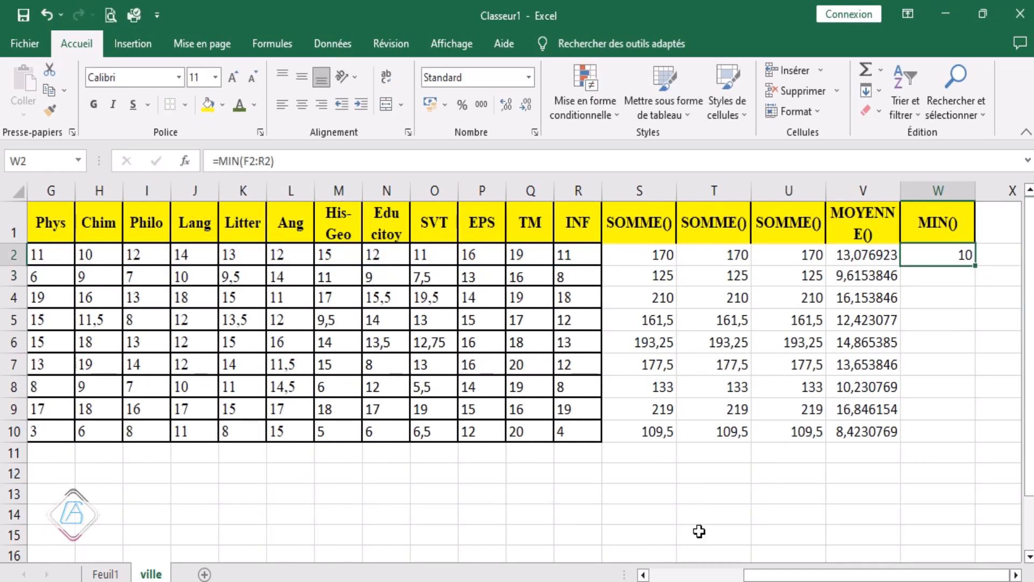
drag(760, 577, 736, 562)
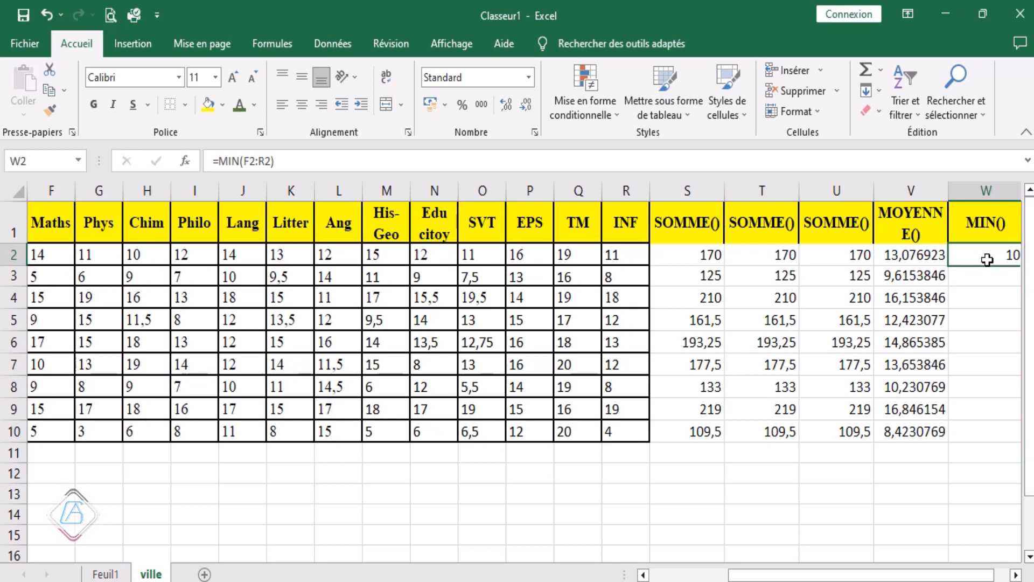
Copy the MIN formula from W2 down to W10.
drag(813, 574, 829, 574)
drag(976, 264, 970, 439)
Enter the header MAX() in cell X1 and begin a formula with an equals sign in X2.
click(998, 224)
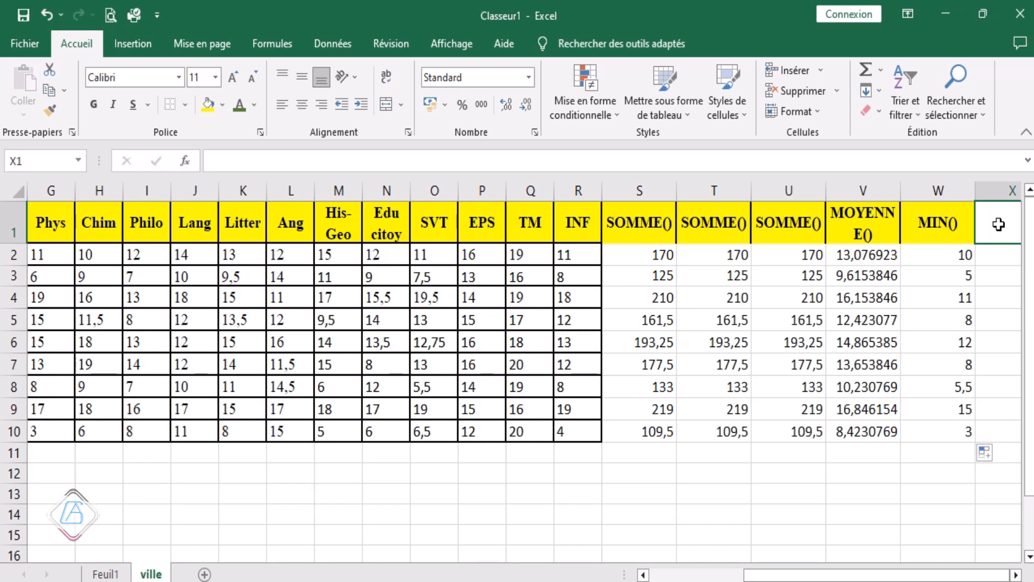
text(MA)
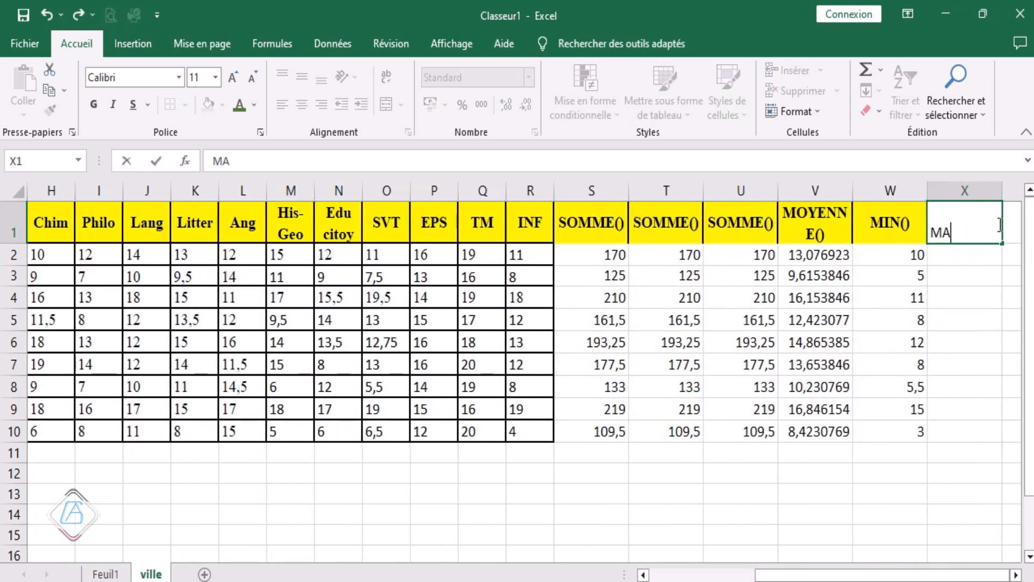
text(X())
click(966, 259)
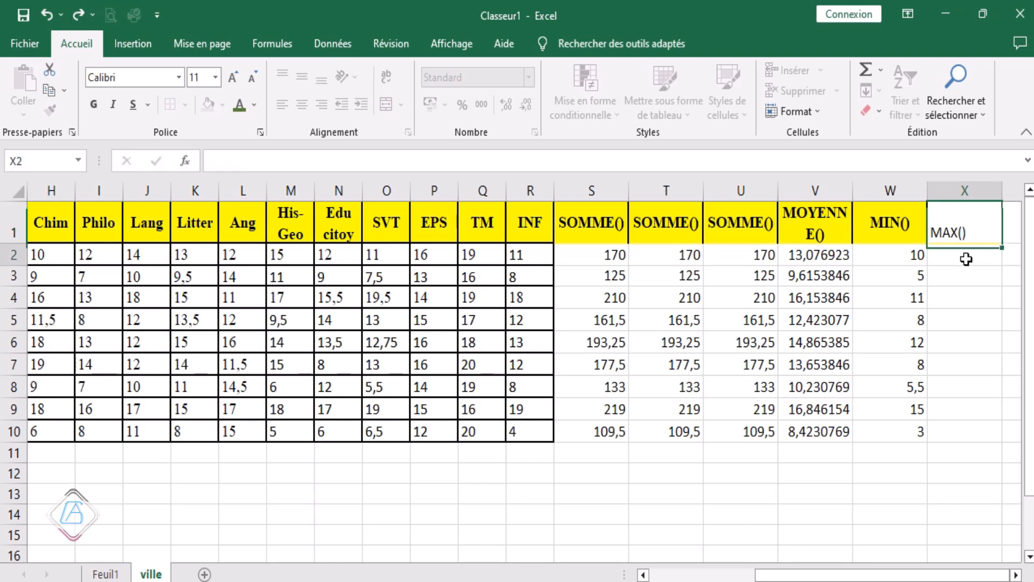
text(=)
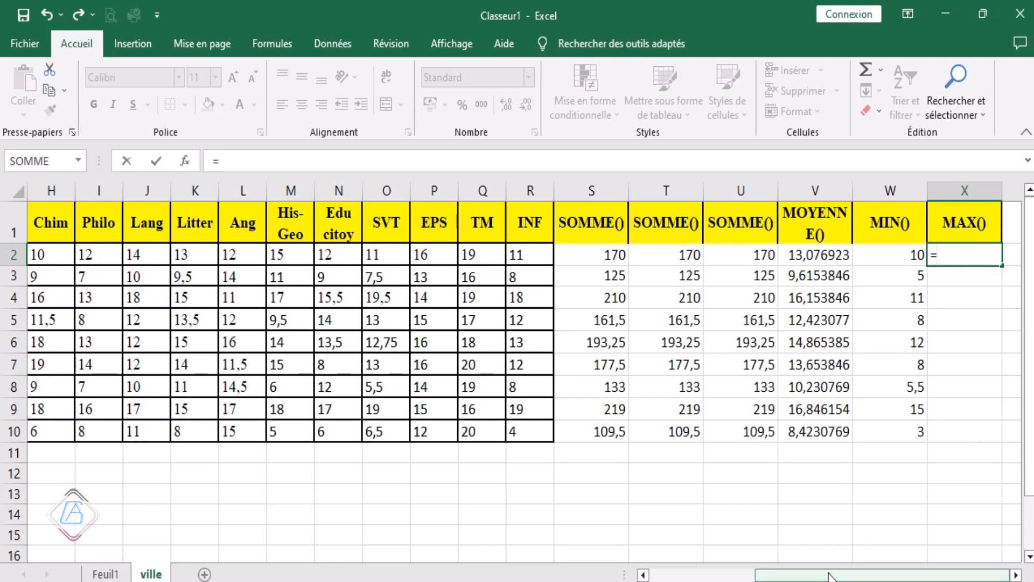
drag(829, 576, 760, 574)
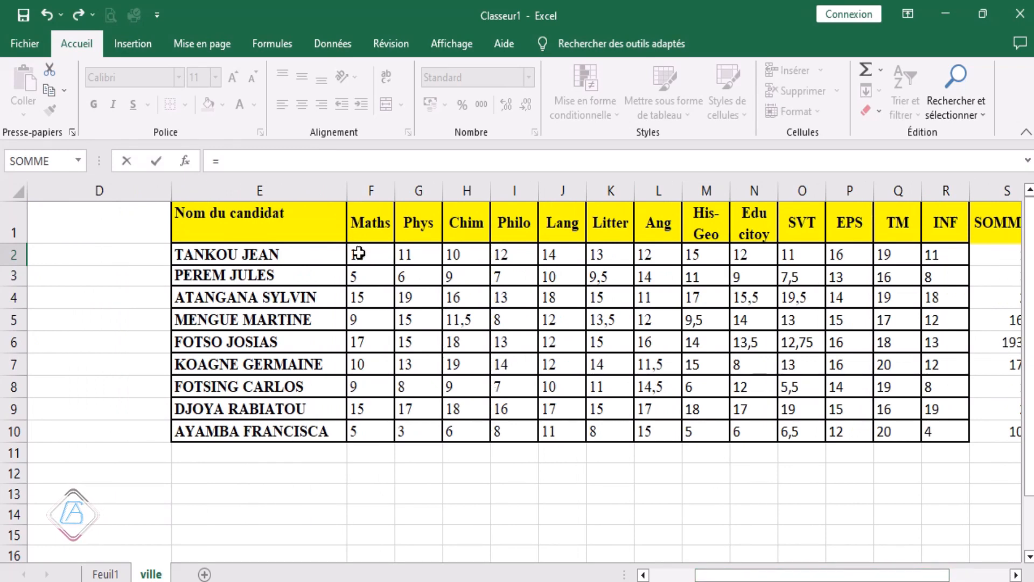
drag(359, 253, 941, 271)
text())
key(Return)
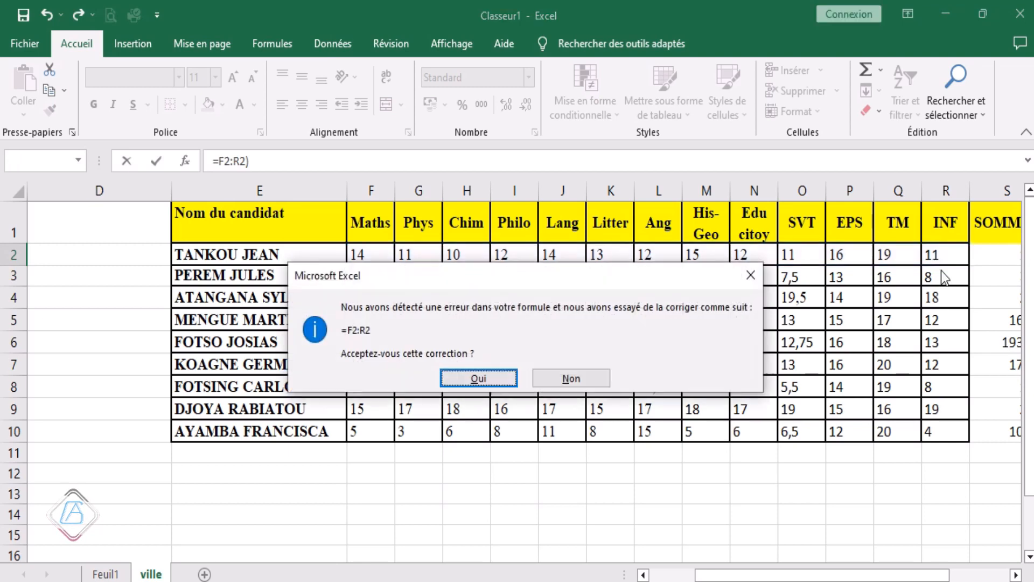
click(750, 275)
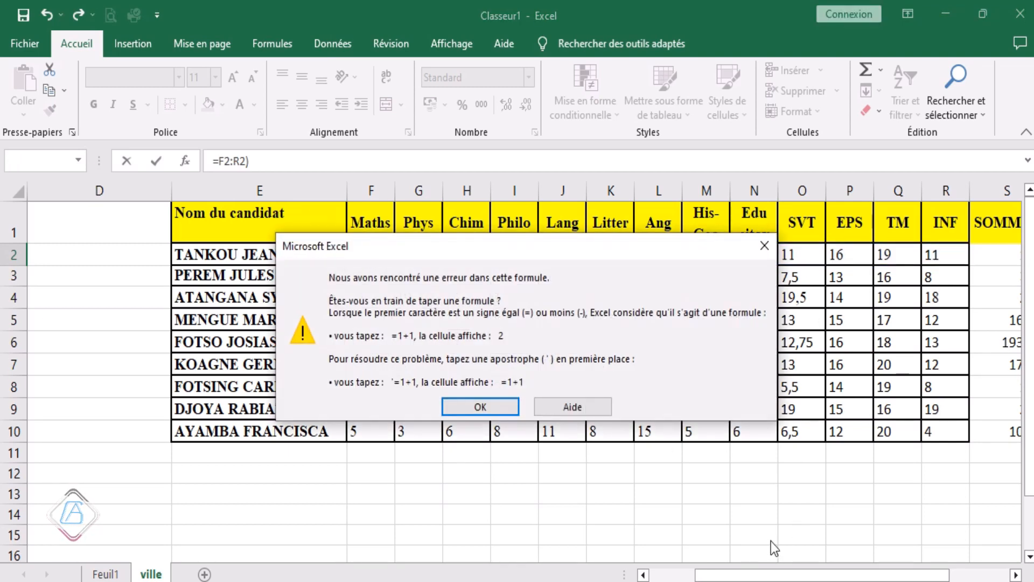
click(764, 245)
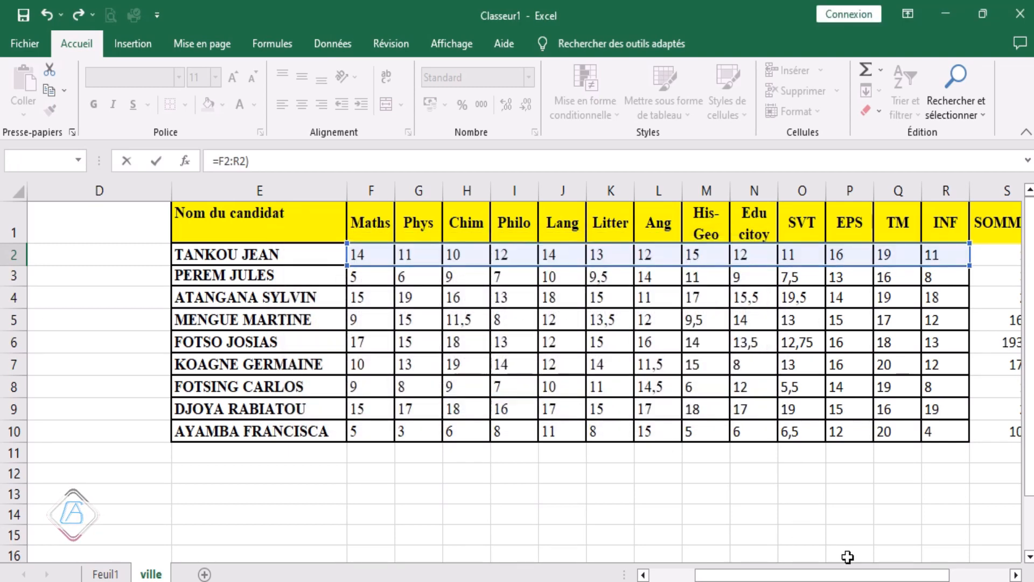
drag(850, 574, 920, 573)
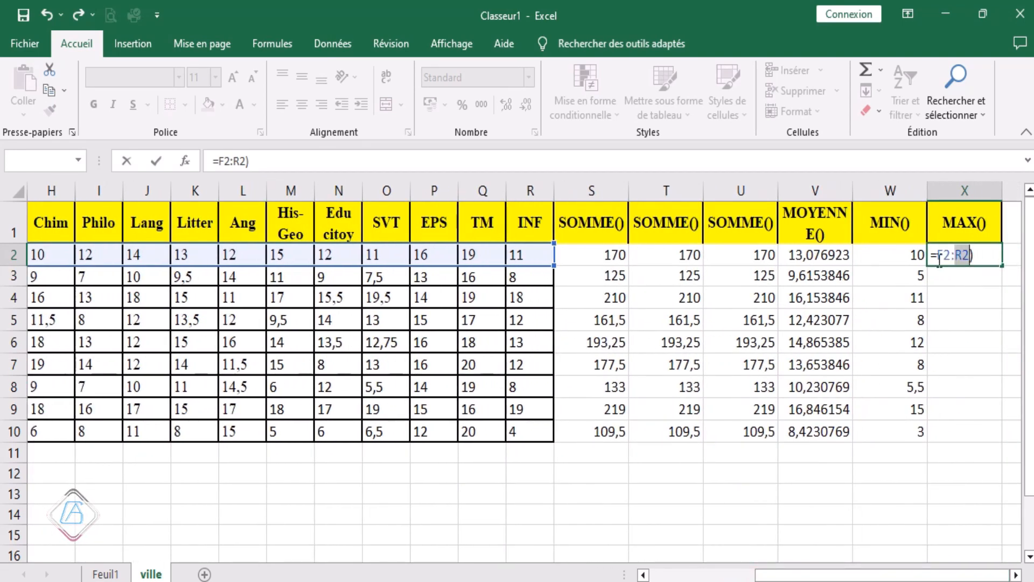
drag(975, 255, 955, 257)
key(BackSpace)
key(BackSpace)
key(BackSpace)
key(BackSpace)
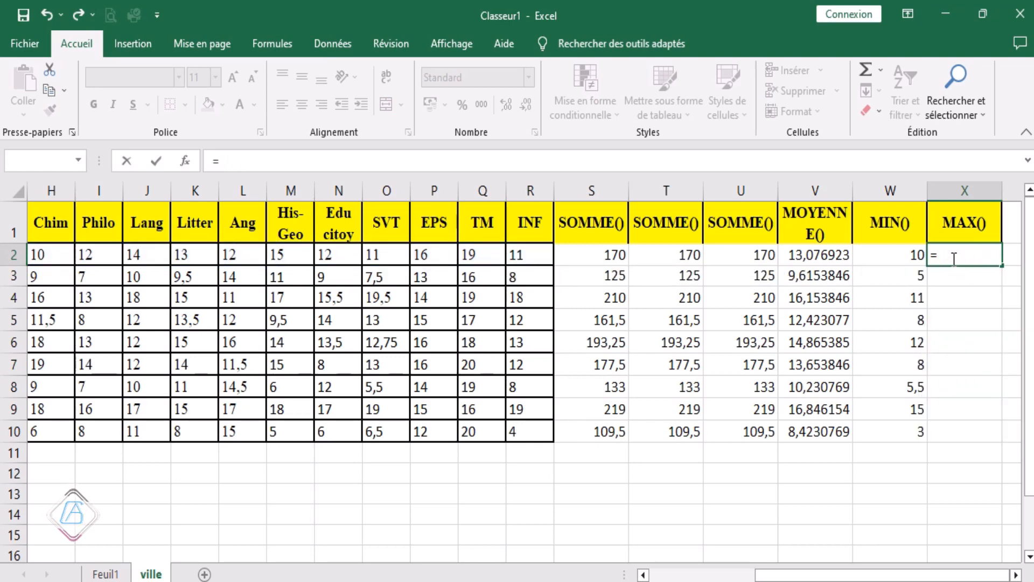
Complete the X2 formula with the suggested MAX function over F2:R2 to find the first candidate's highest mark.
text(M)
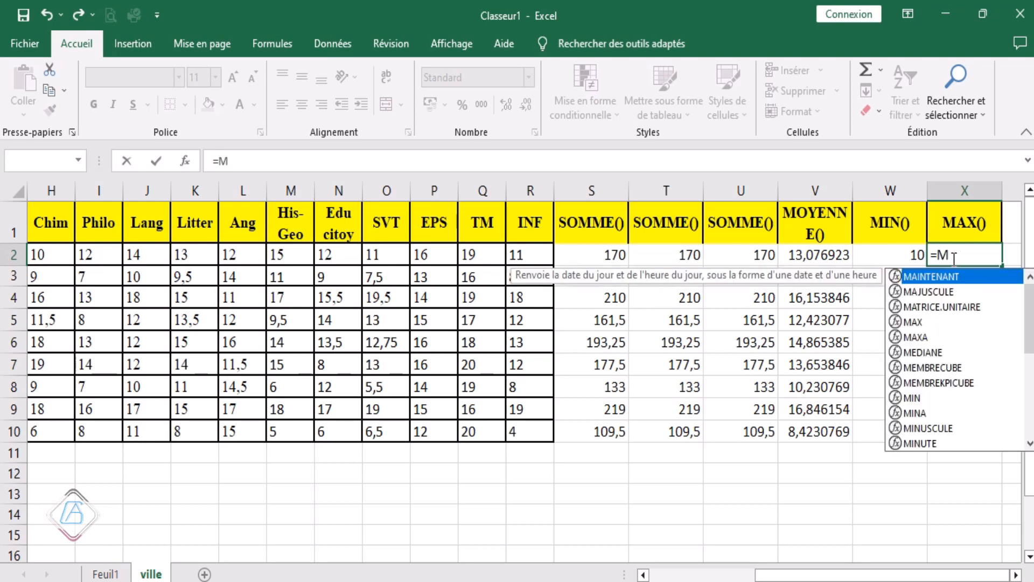
text(AX)
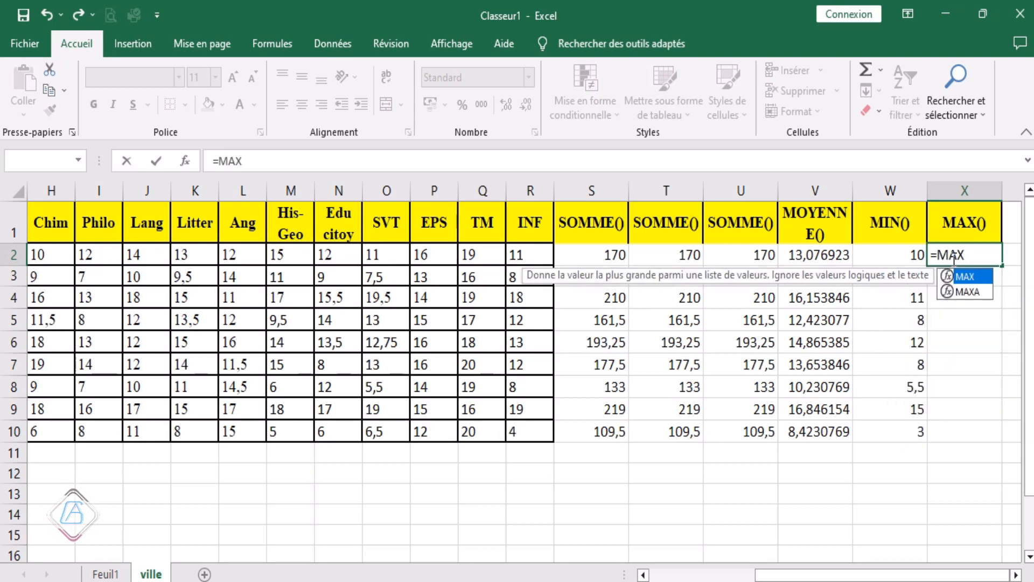
double_click(972, 276)
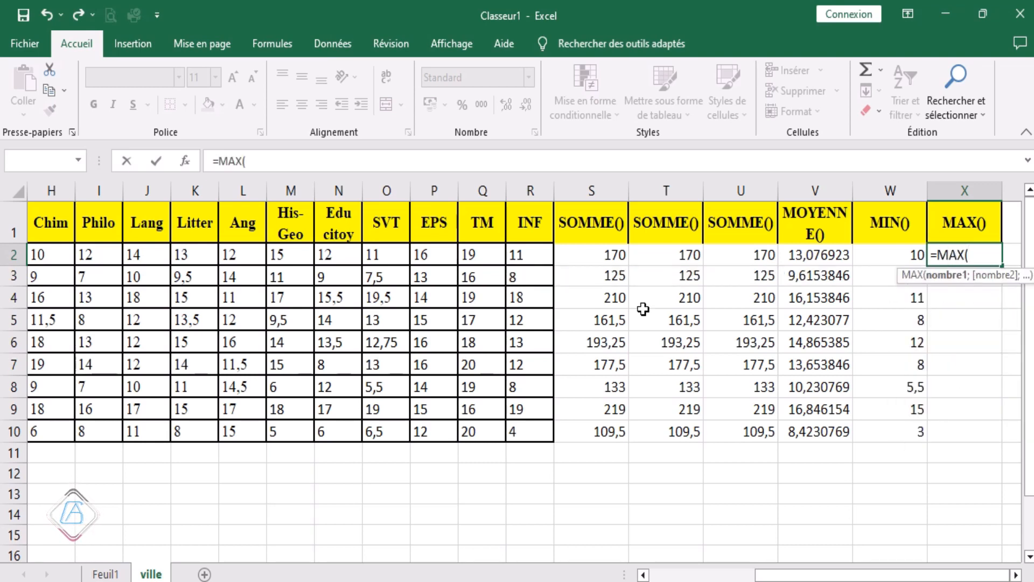
drag(795, 572, 728, 570)
click(372, 254)
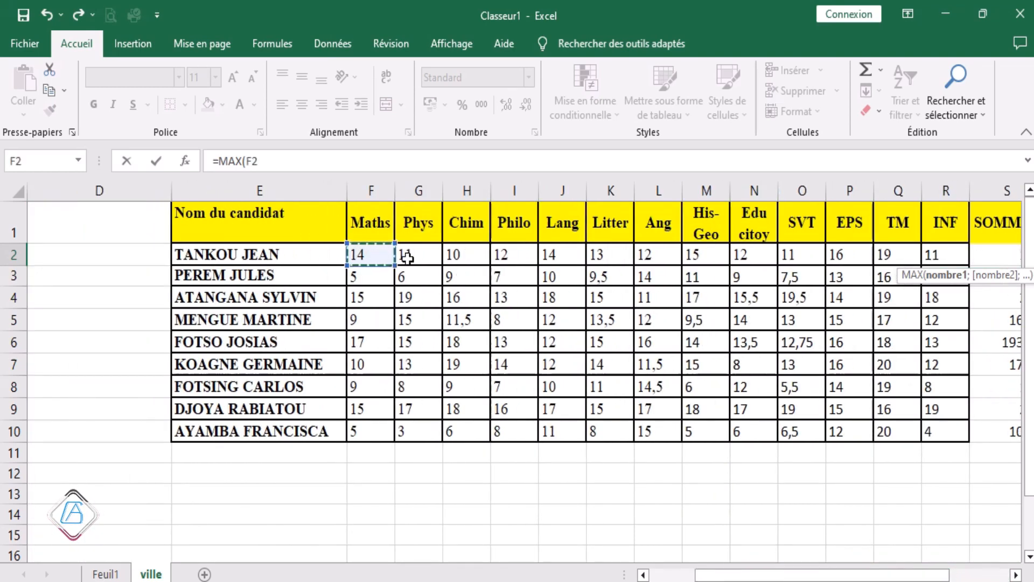
shift+click(918, 254)
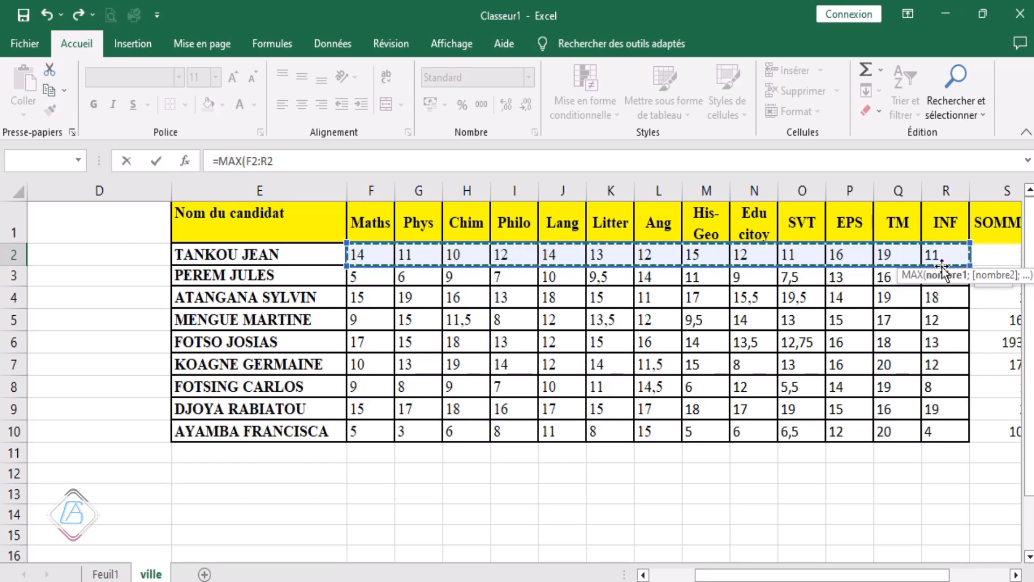
text())
key(Return)
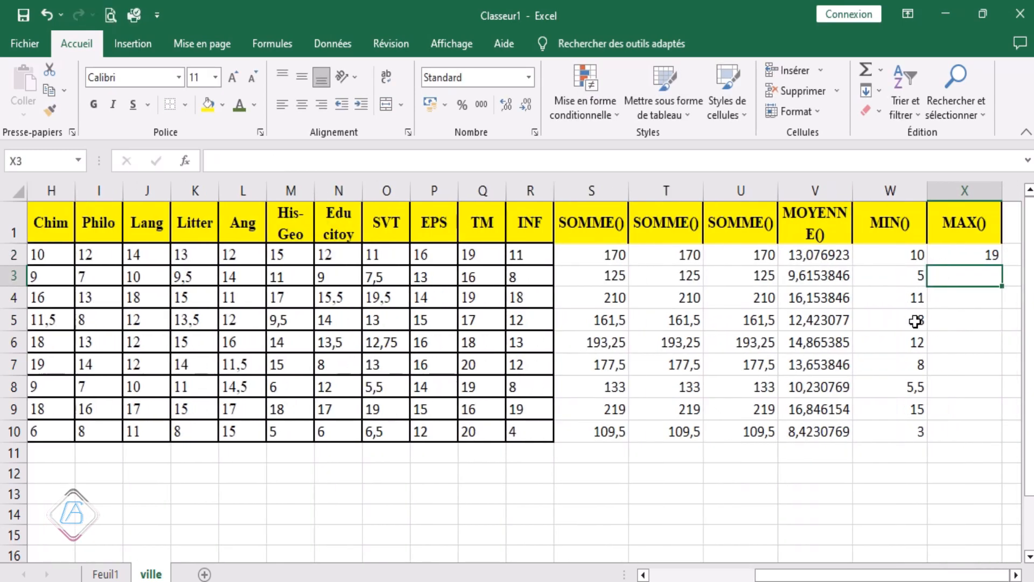
Copy the MAX formula from X2 down to X10.
click(978, 256)
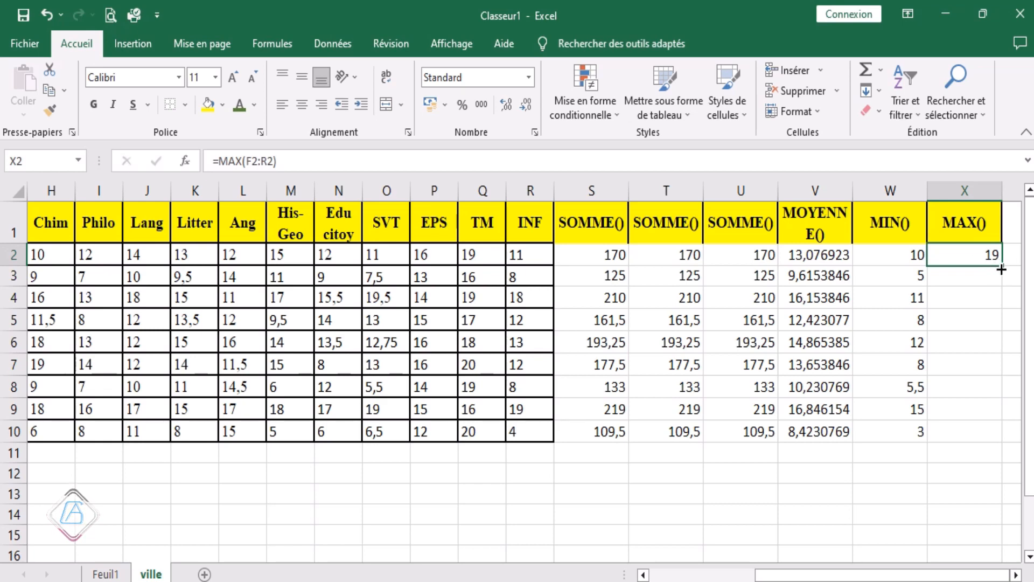
drag(1001, 269, 1003, 438)
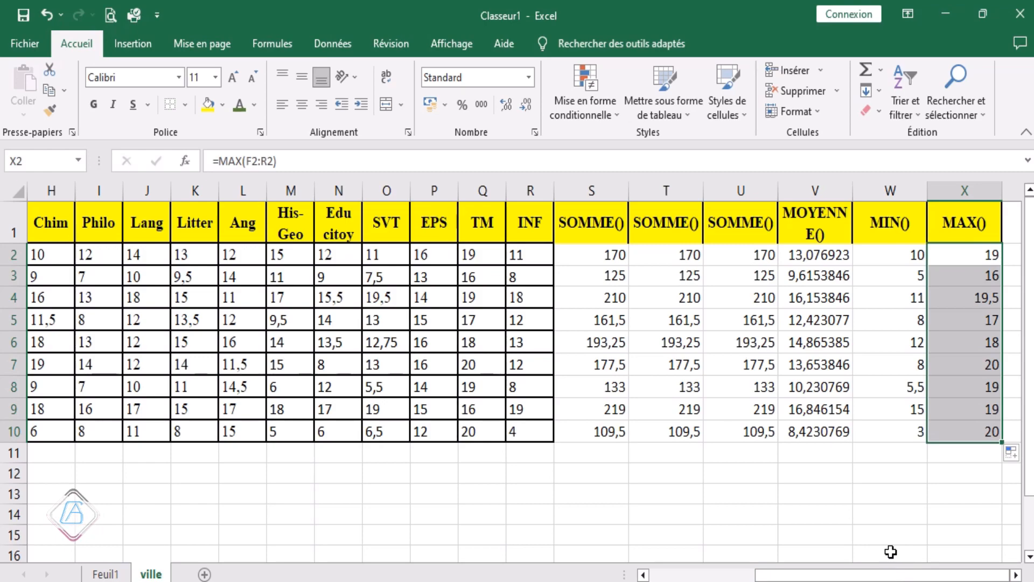
Enter the header NBVAL() in cell Y1, in capital letters.
scroll(822, 467, down, 3)
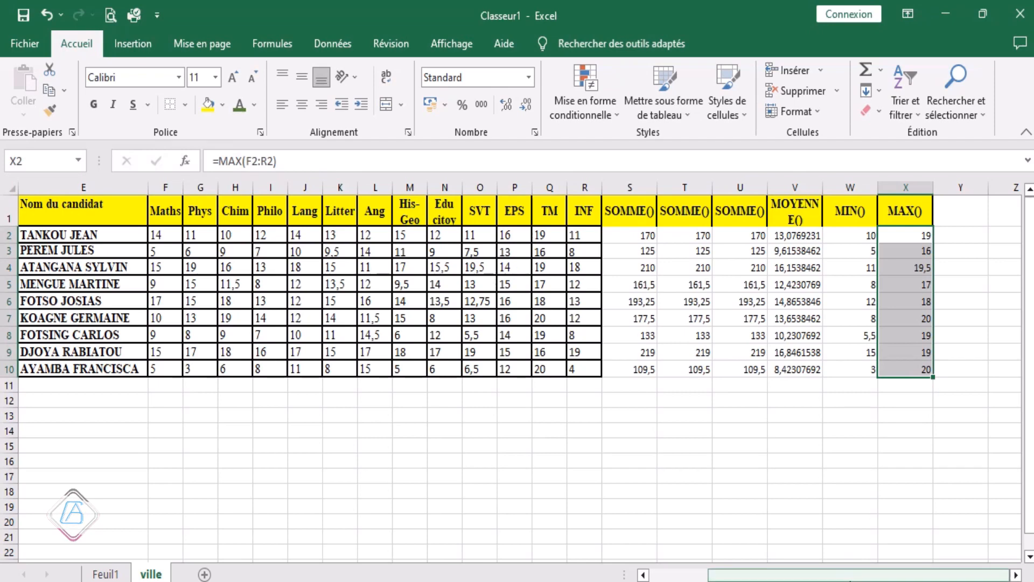
click(955, 216)
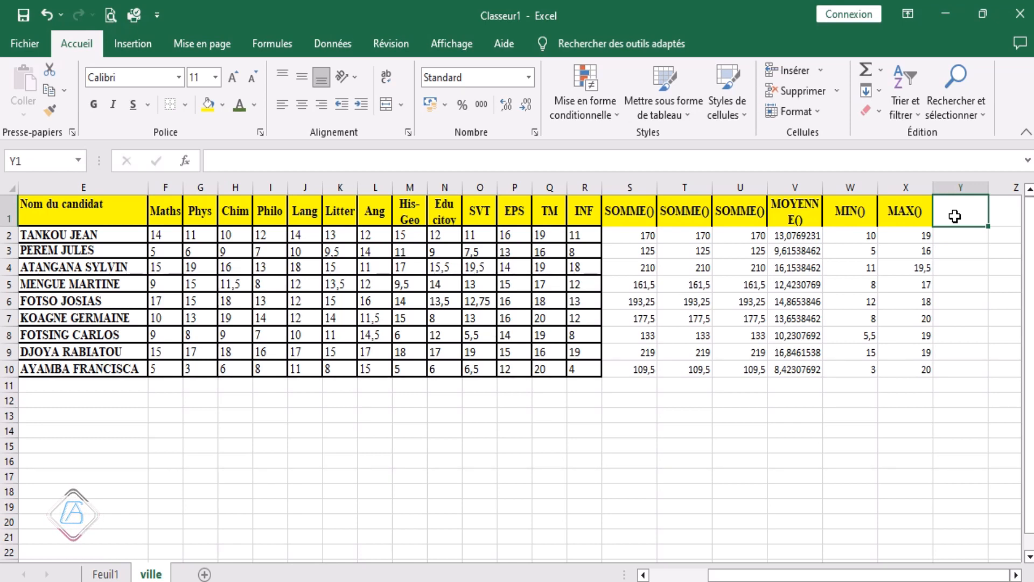
text(NB)
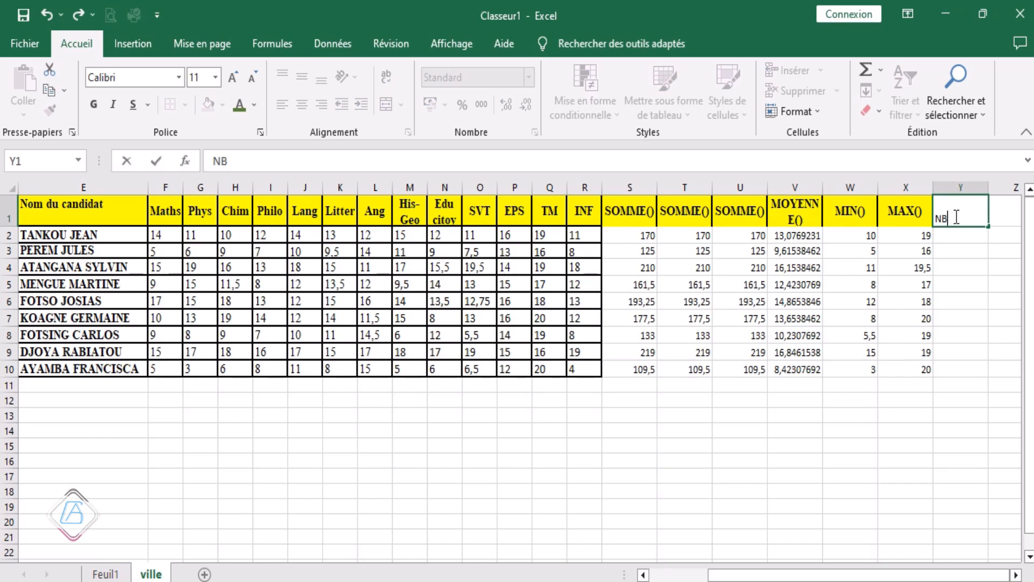
text(VAL())
click(965, 239)
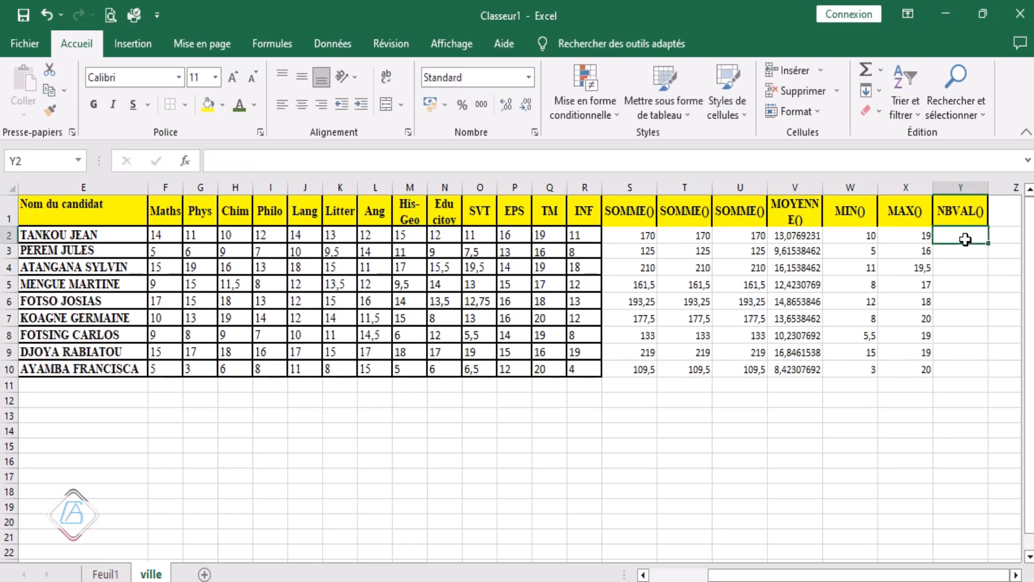
Count the first candidate's filled-in marks in Y2 with the suggested NBVAL function over F2:R2.
text(=)
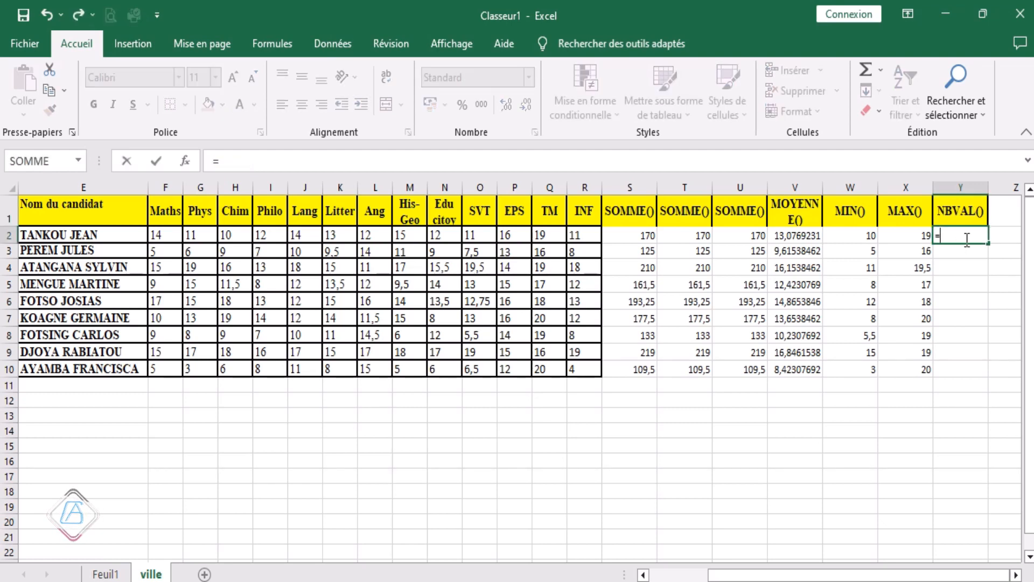
text(N)
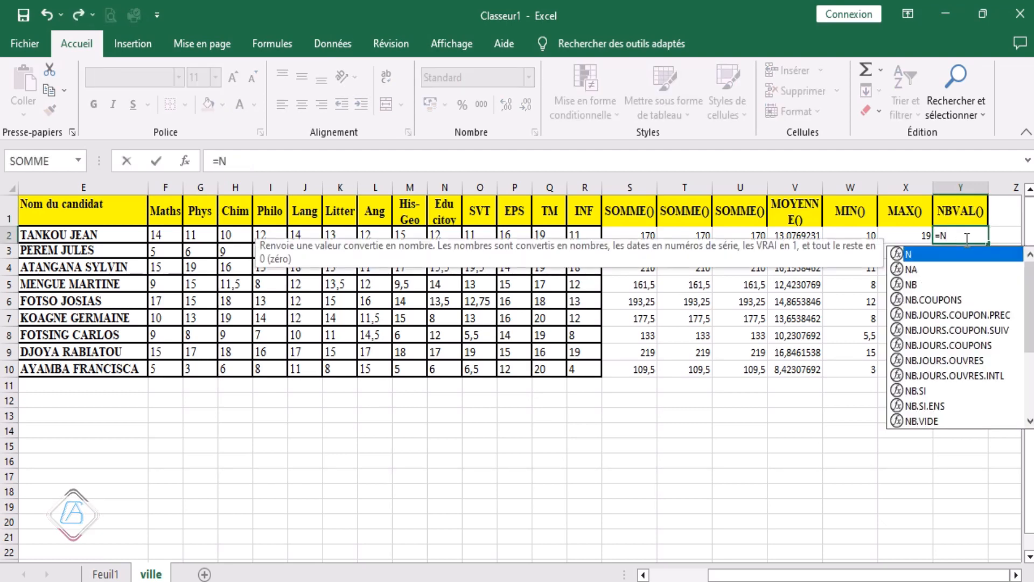
text(B)
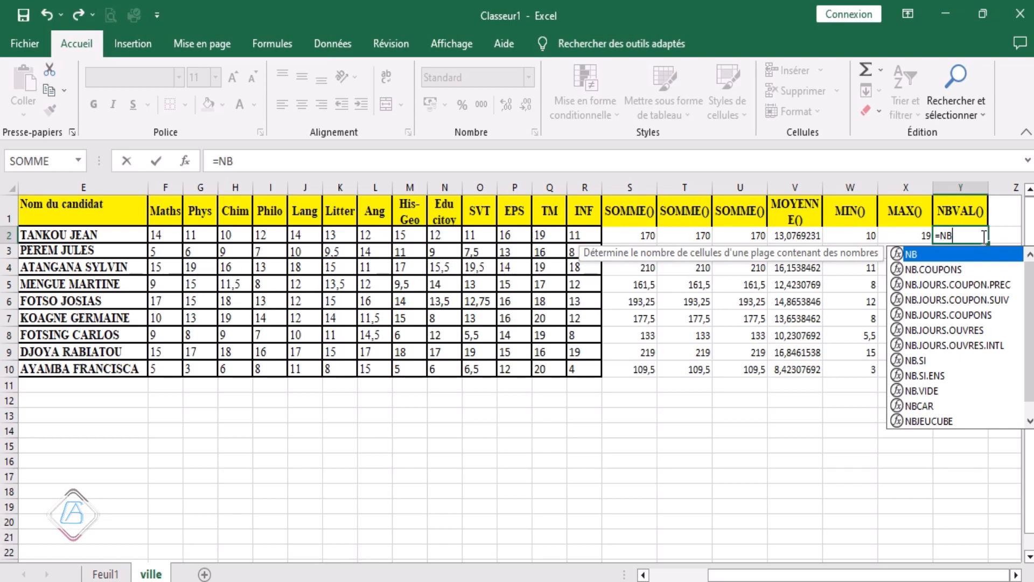
text(V)
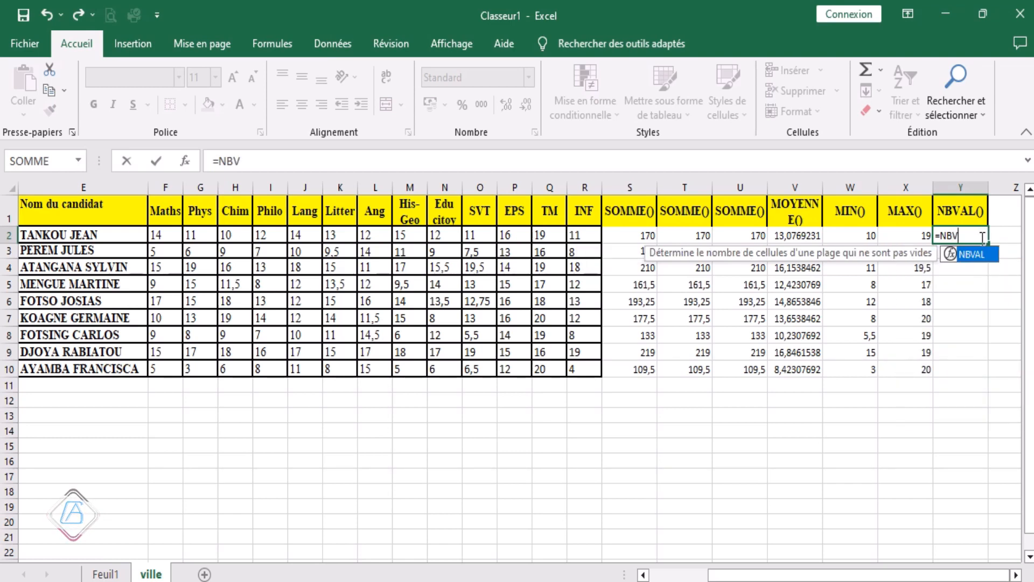
double_click(976, 254)
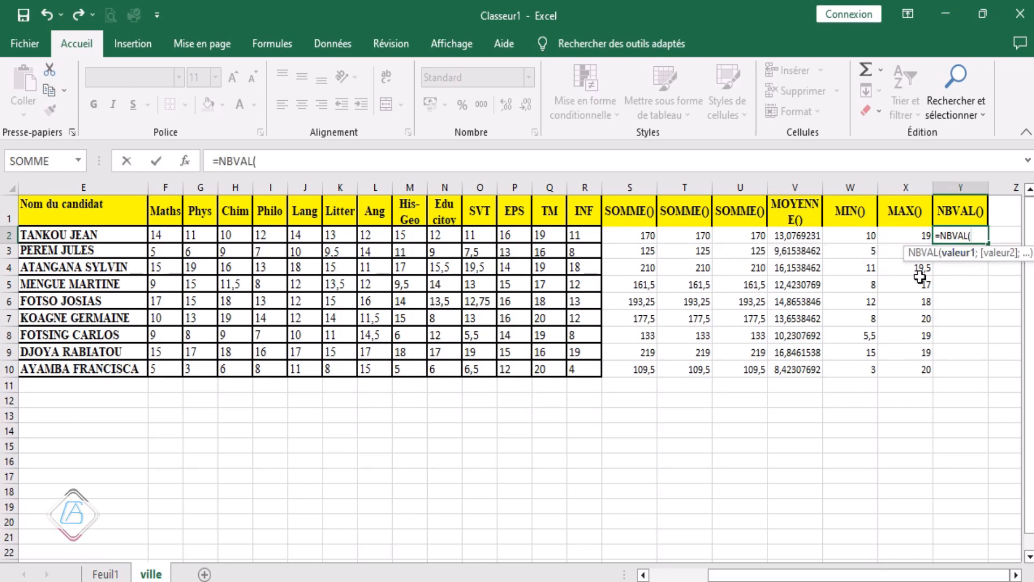
drag(151, 237, 580, 245)
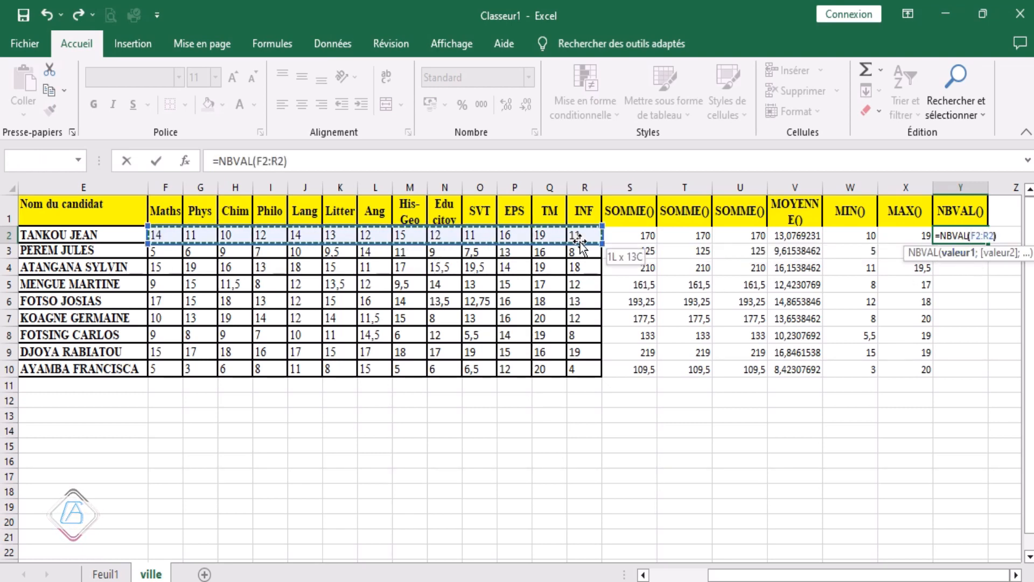
text())
key(Return)
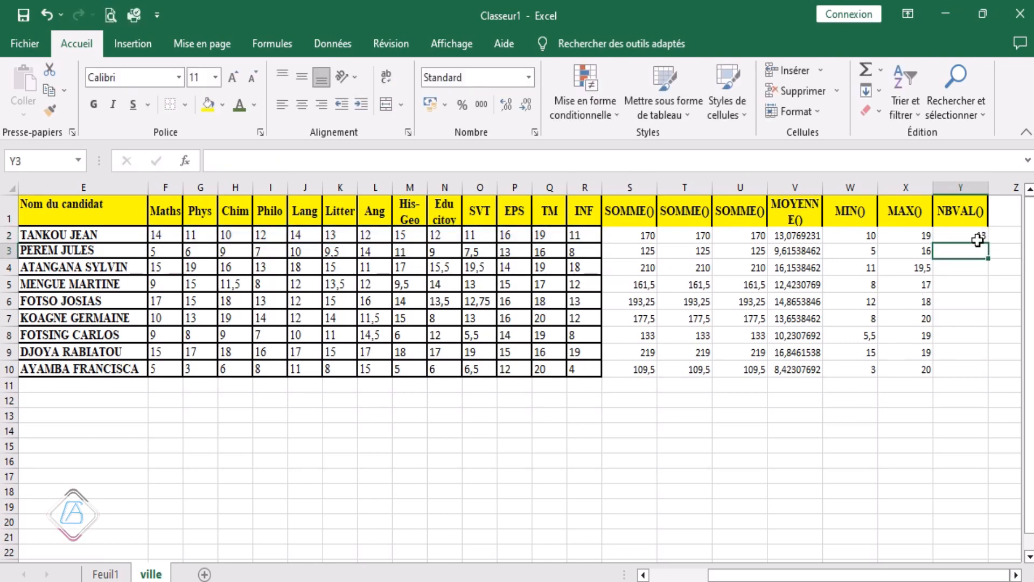
Copy the NBVAL formula from Y2 down to Y10.
click(968, 232)
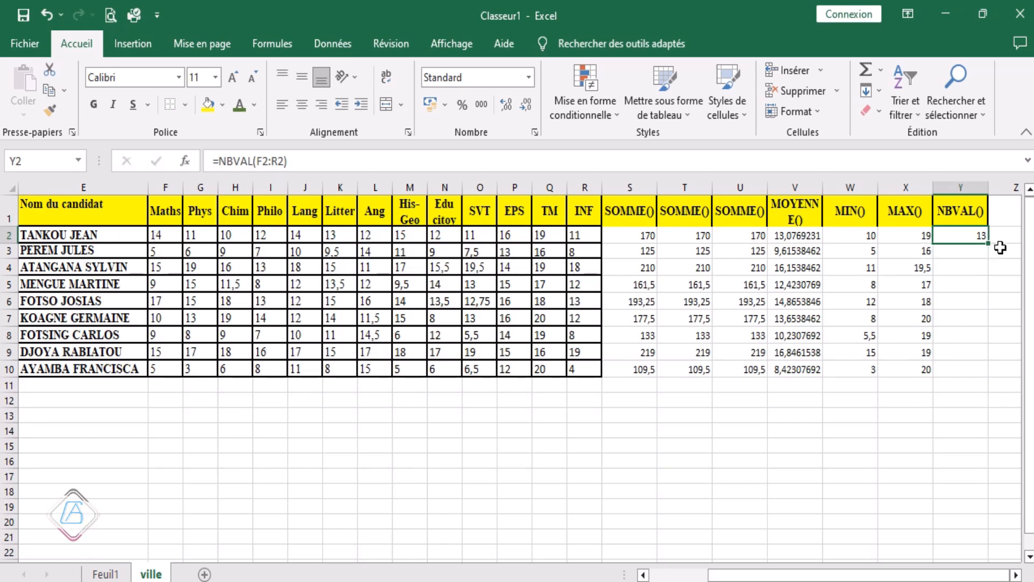
drag(987, 246, 989, 374)
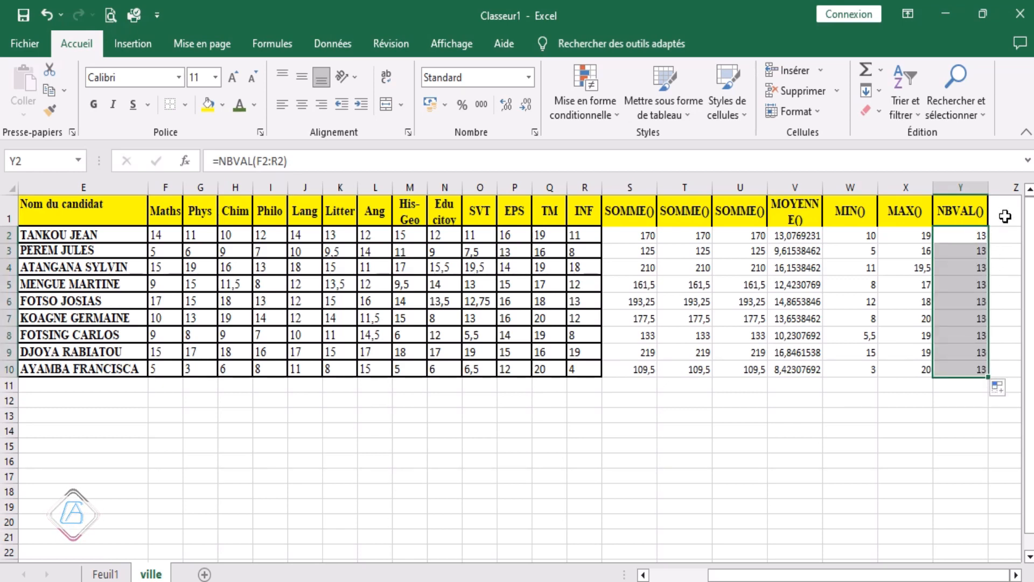
Enter the header NB.VIDE() in cell Z1, with a period between NB and VIDE.
click(1006, 213)
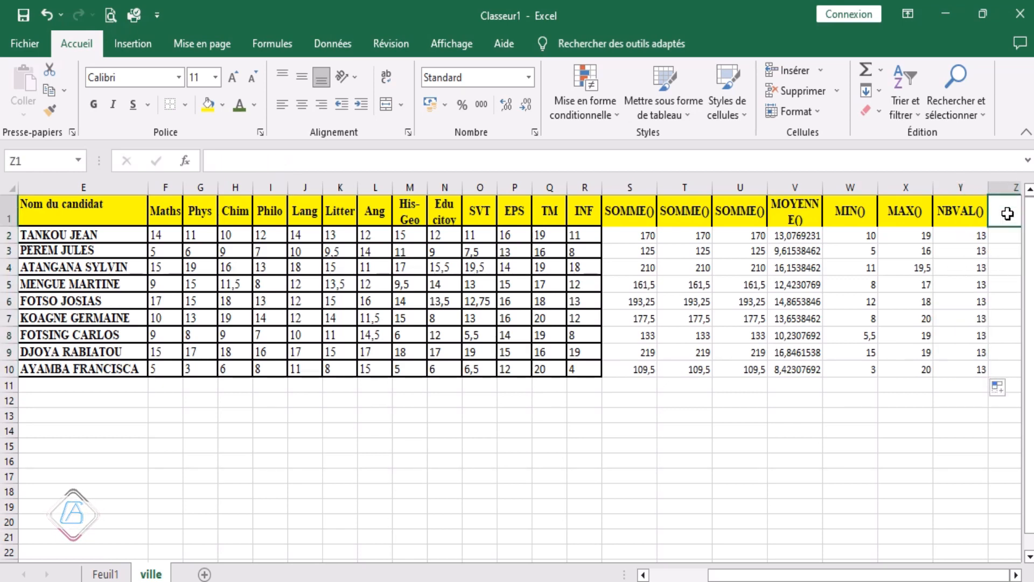
text(NB)
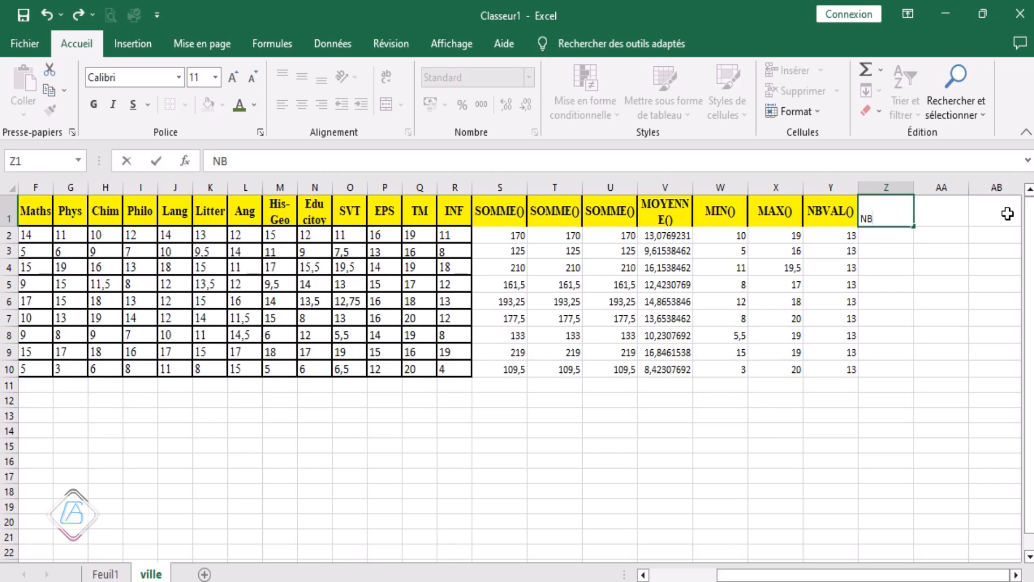
text(?)
key(BackSpace)
text(,)
key(BackSpace)
text(.VIDE())
key(Return)
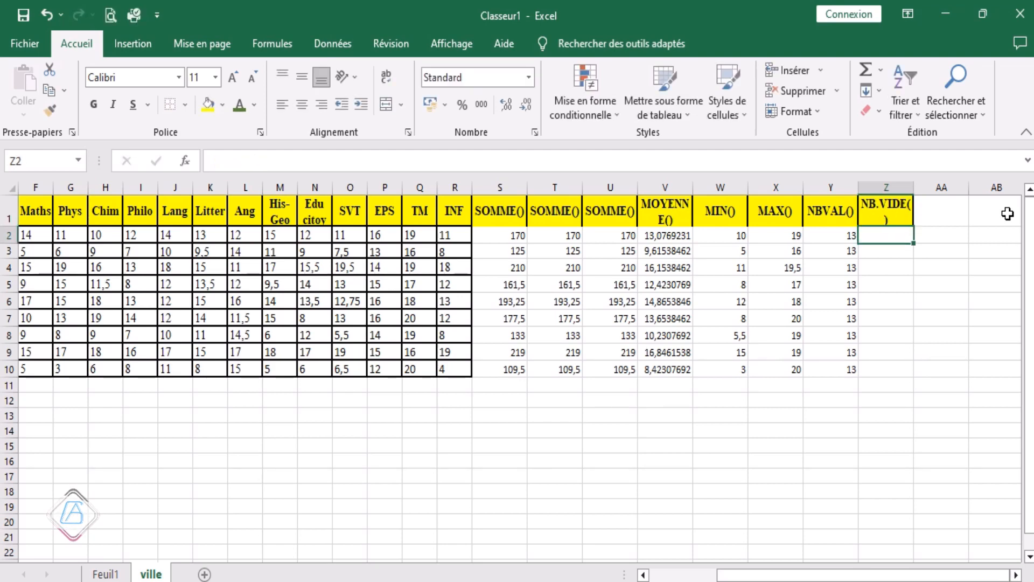
click(922, 289)
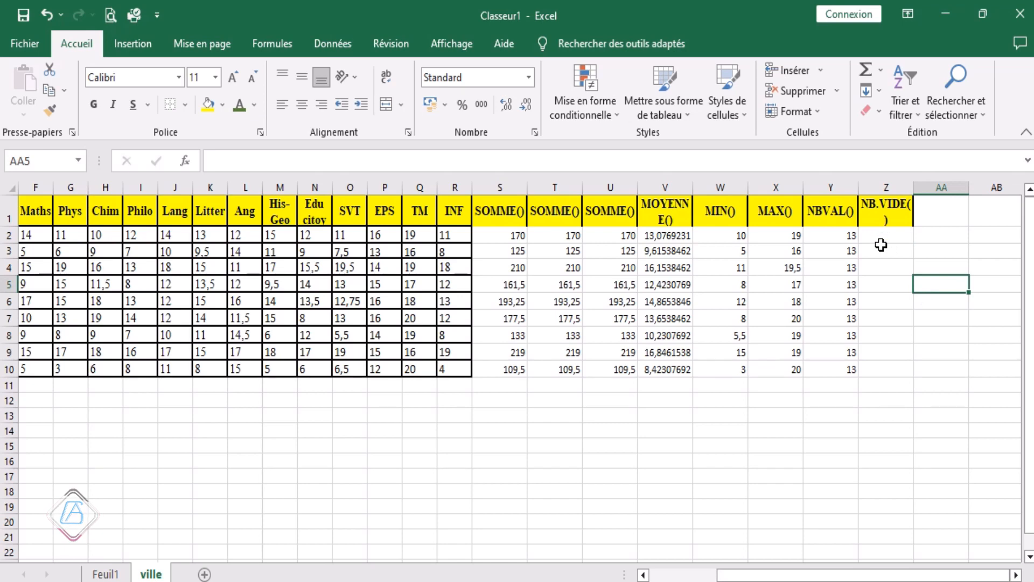
Count the first candidate's blank marks in Z2 with the suggested NB.VIDE function over F2:R2.
click(883, 247)
click(881, 237)
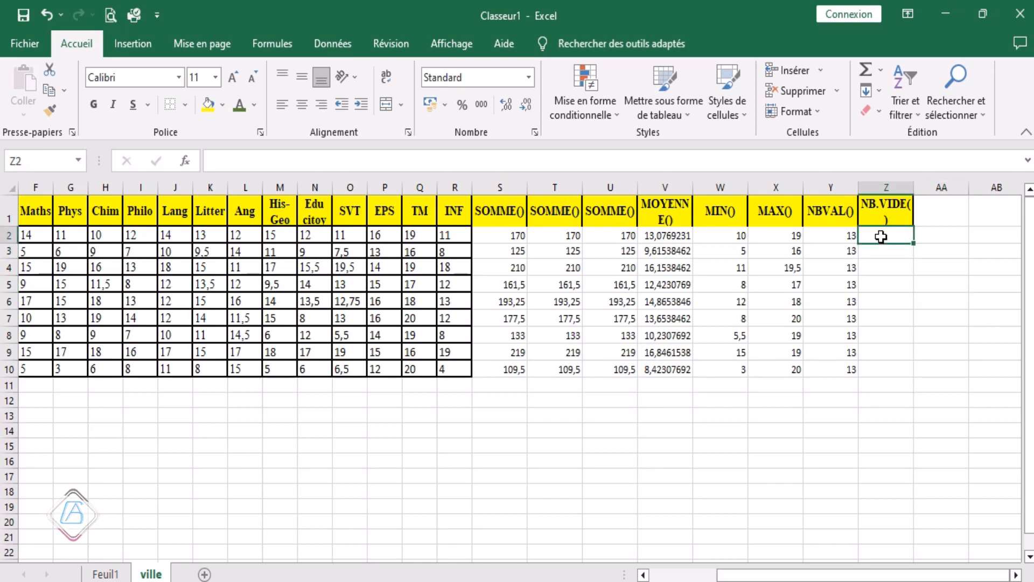
text(=)
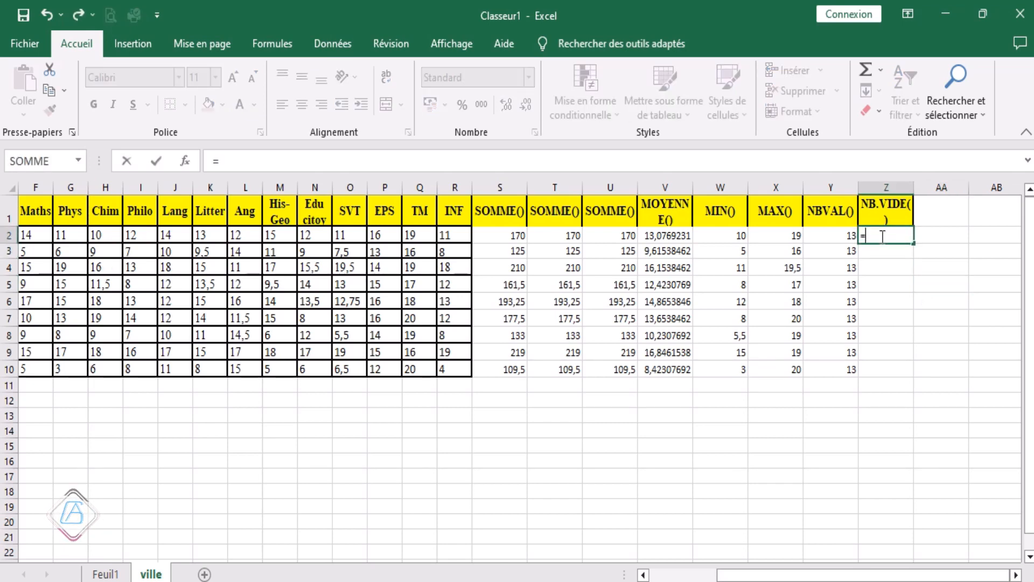
text(N)
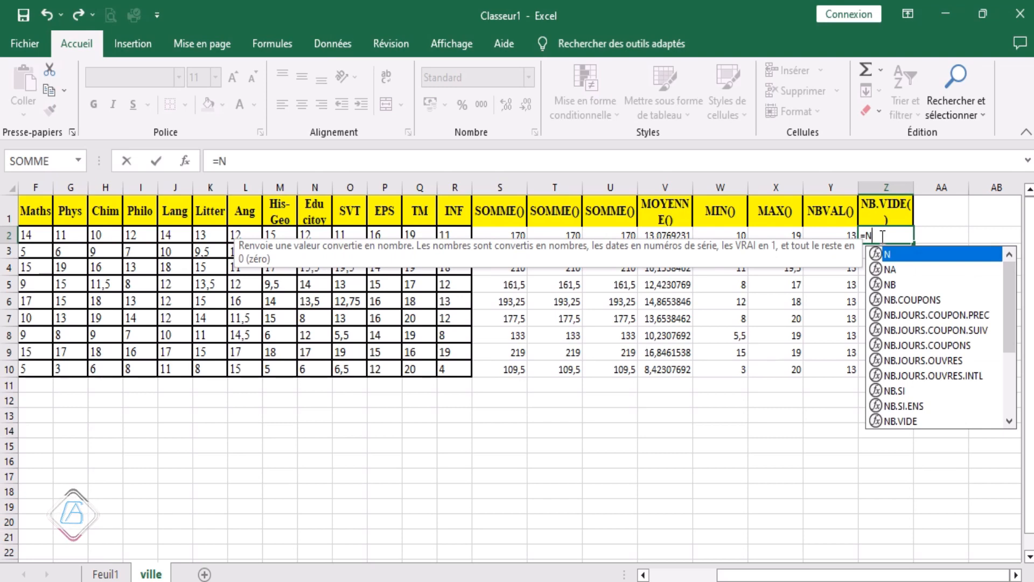
double_click(899, 421)
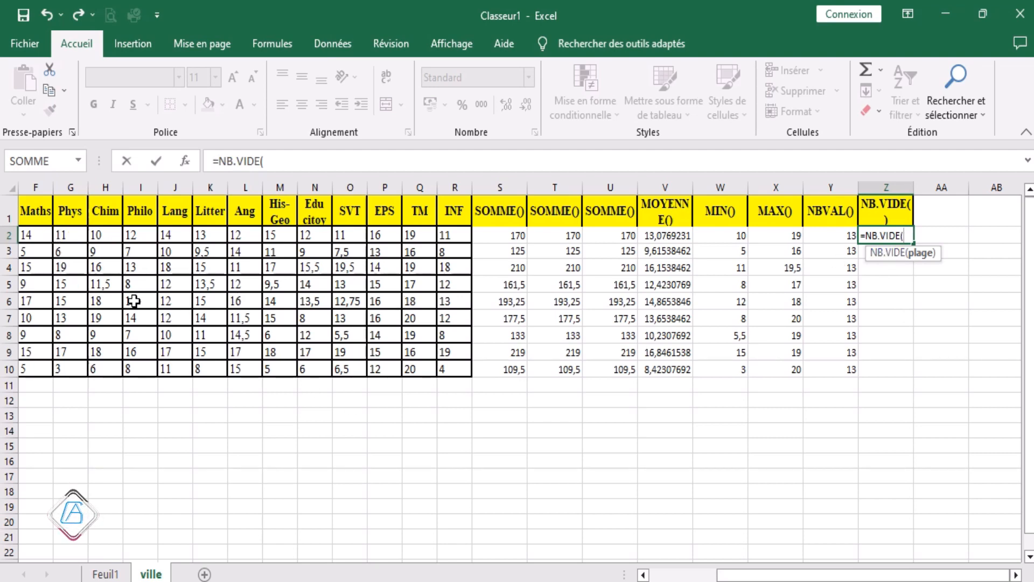
click(33, 234)
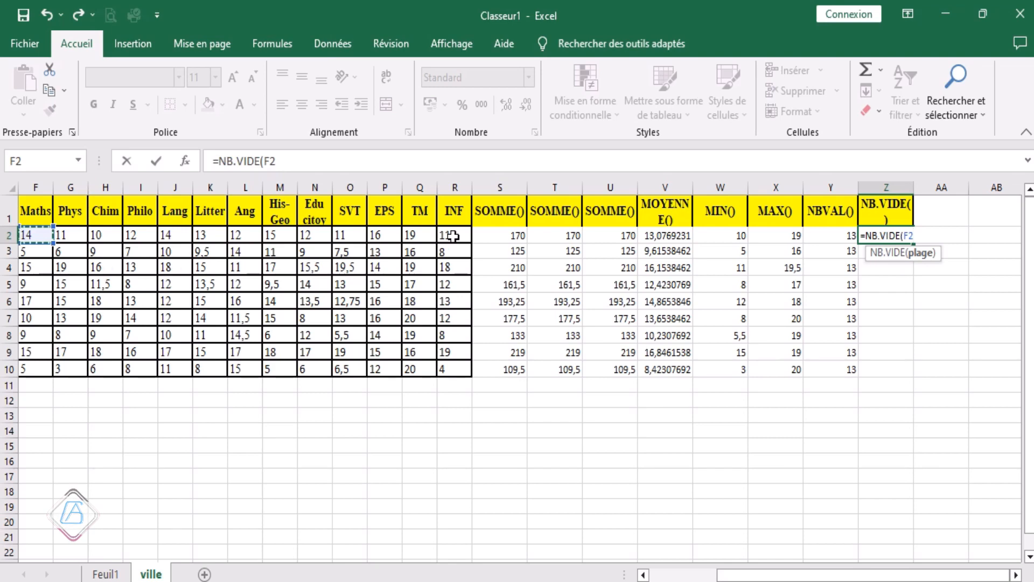
drag(32, 234, 452, 235)
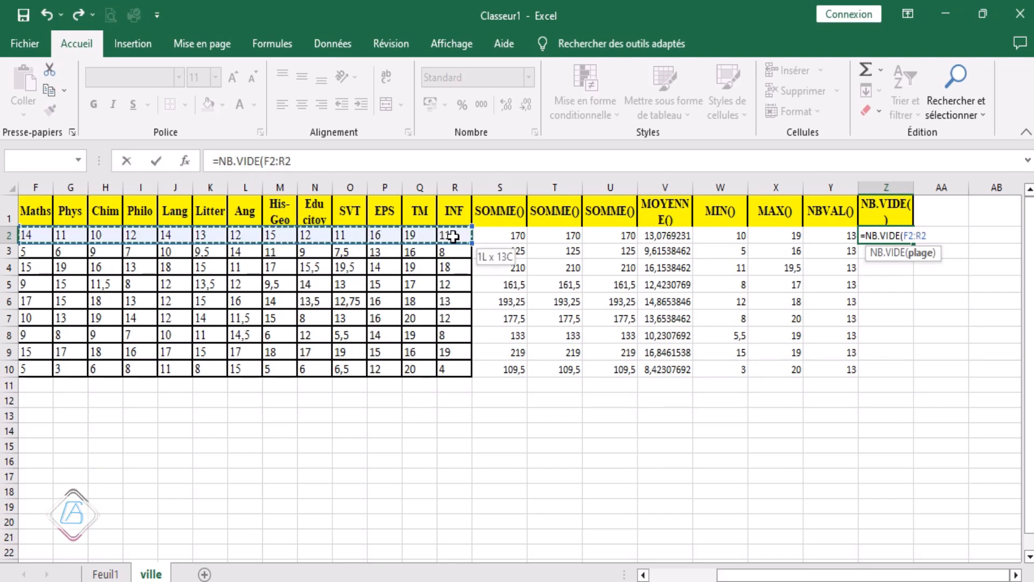
text())
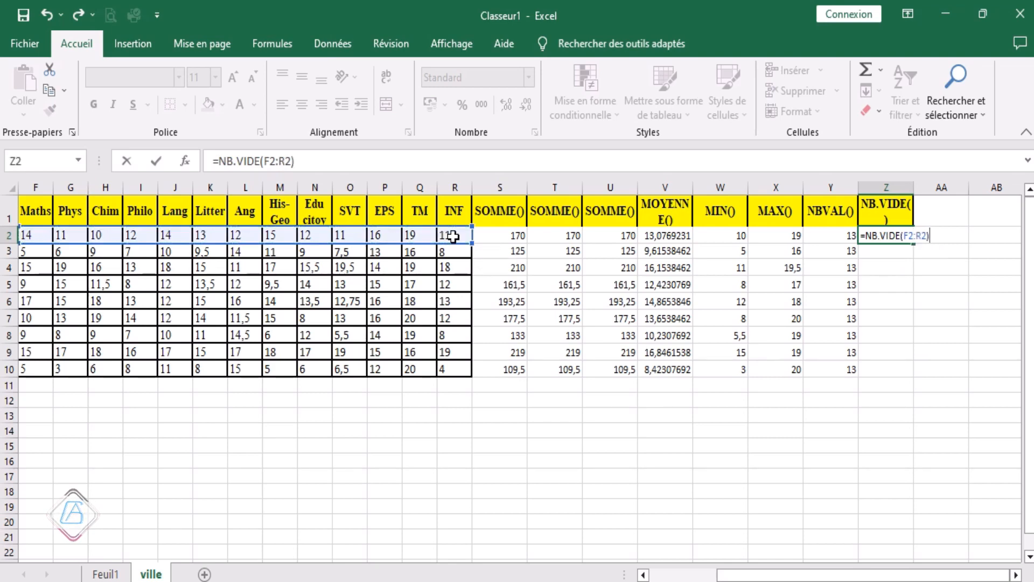
key(Return)
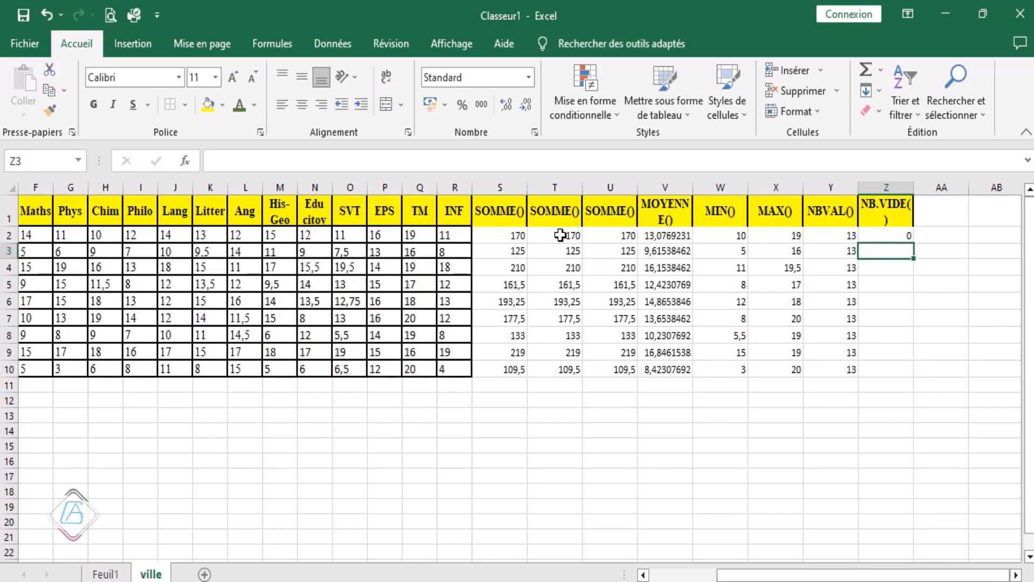
Copy the NB.VIDE formula from Z2 down to Z10.
click(910, 235)
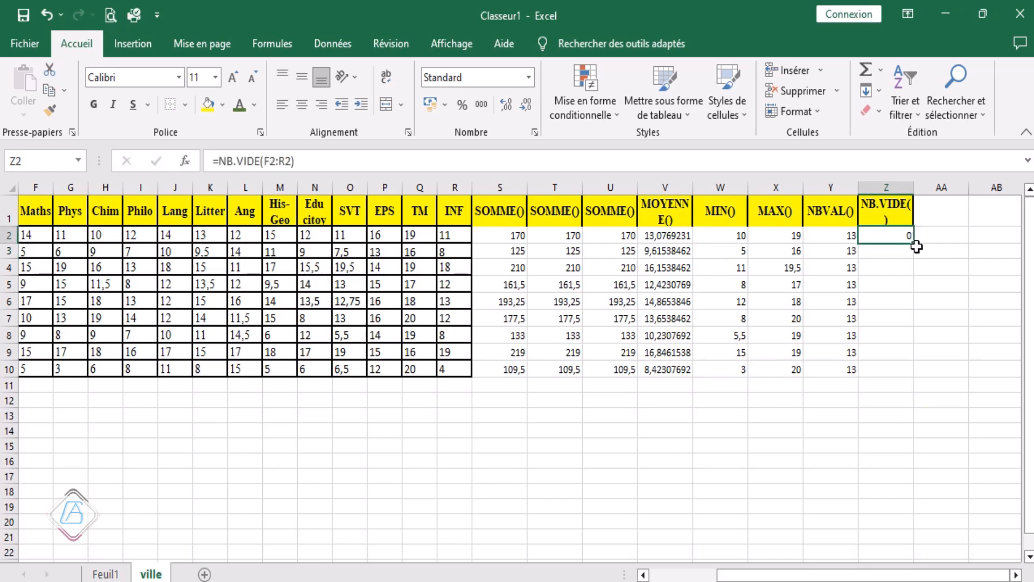
click(912, 249)
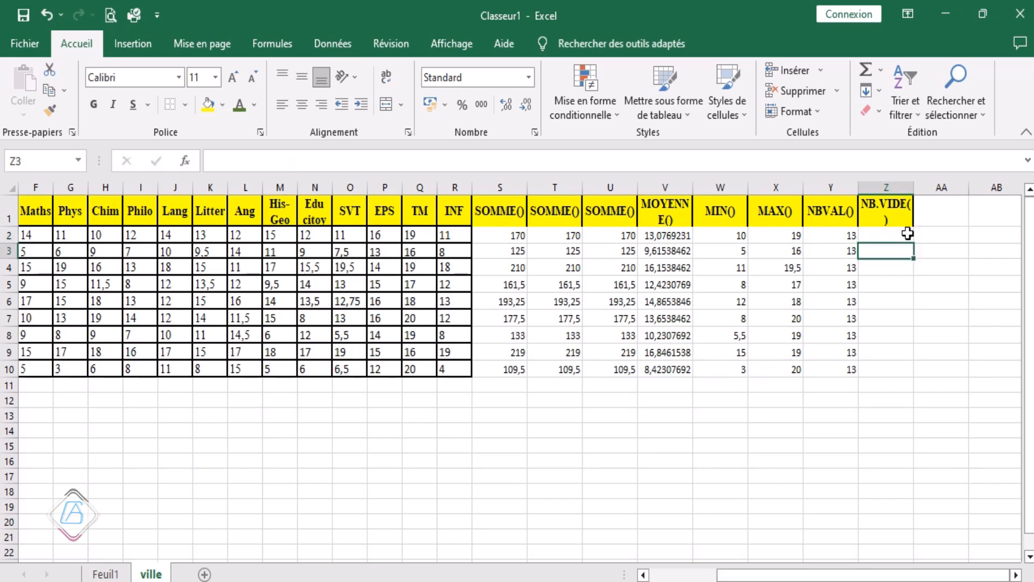
click(910, 235)
drag(913, 243, 914, 377)
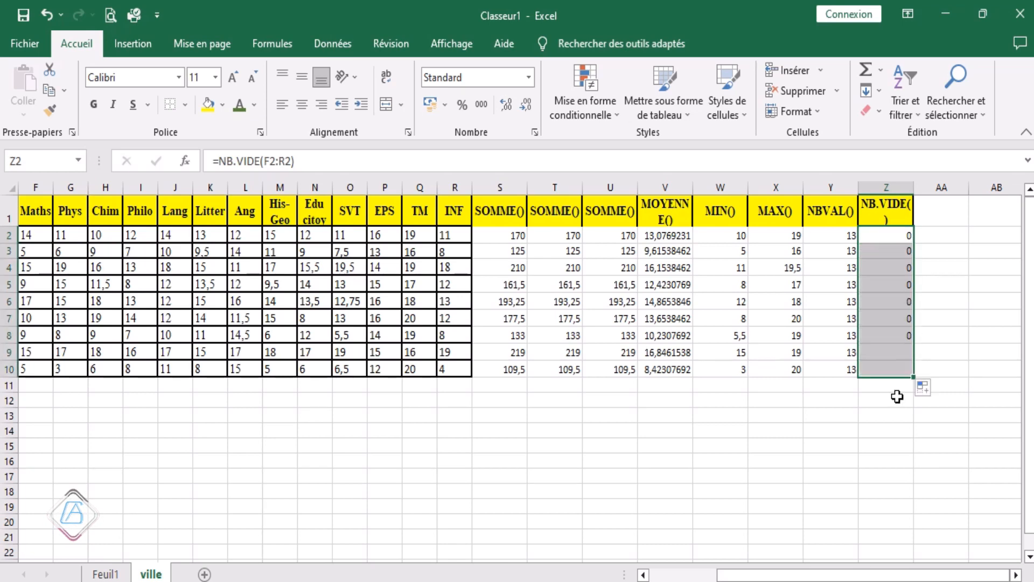
click(869, 447)
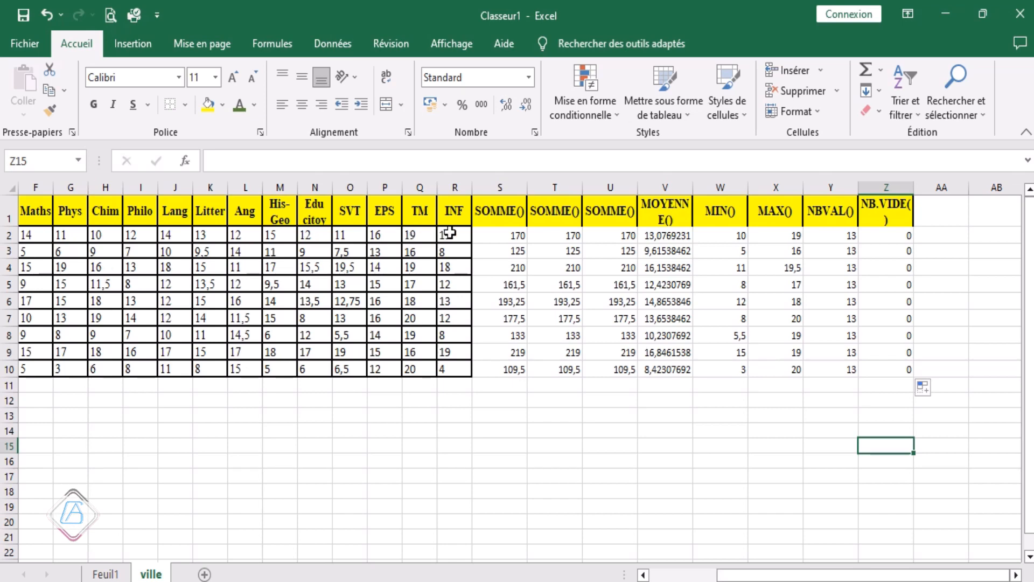
Enter the header NB.SI() in cell AA1, with a period between NB and SI.
click(929, 214)
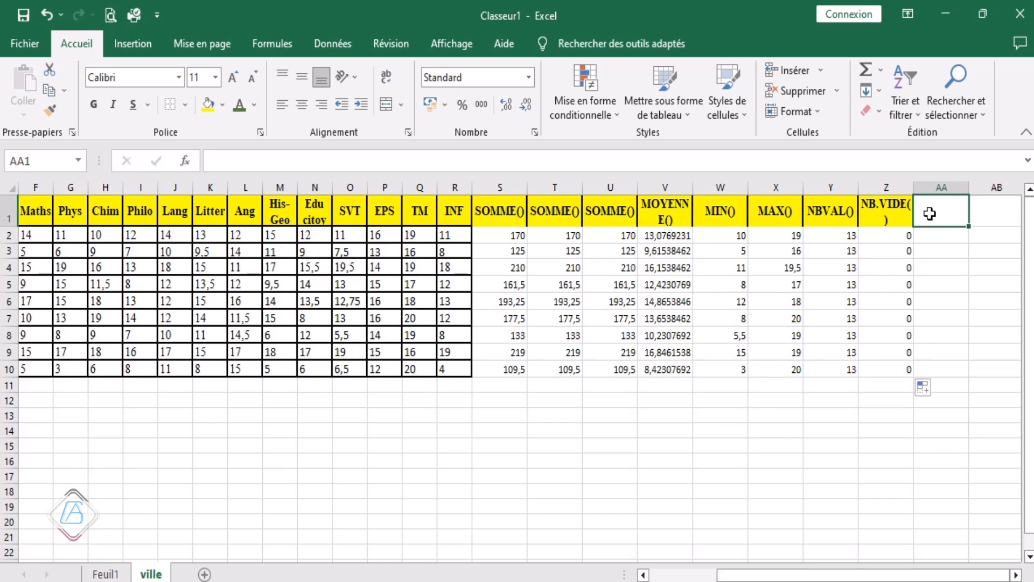
text(NB.S)
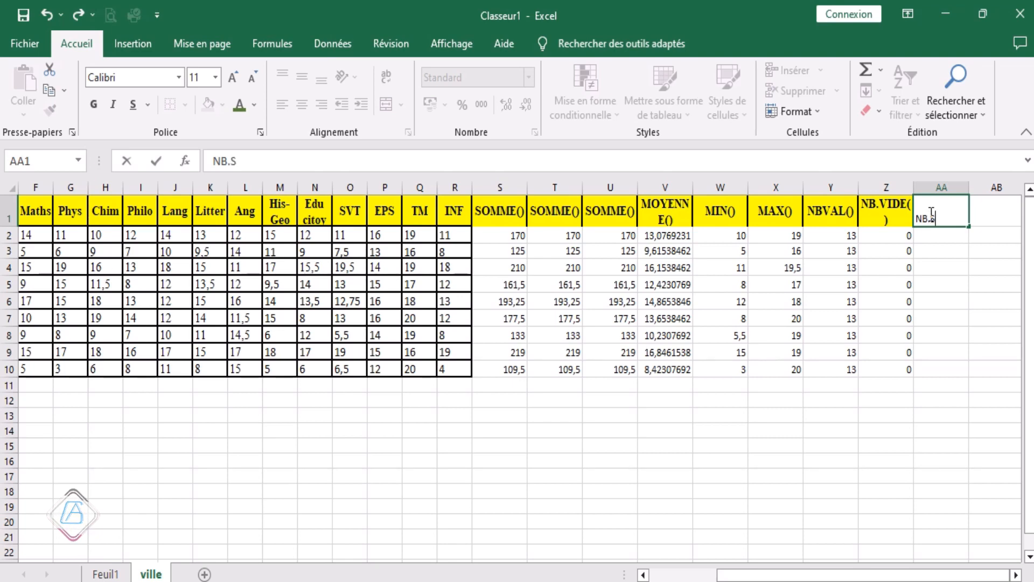
text(I())
key(Return)
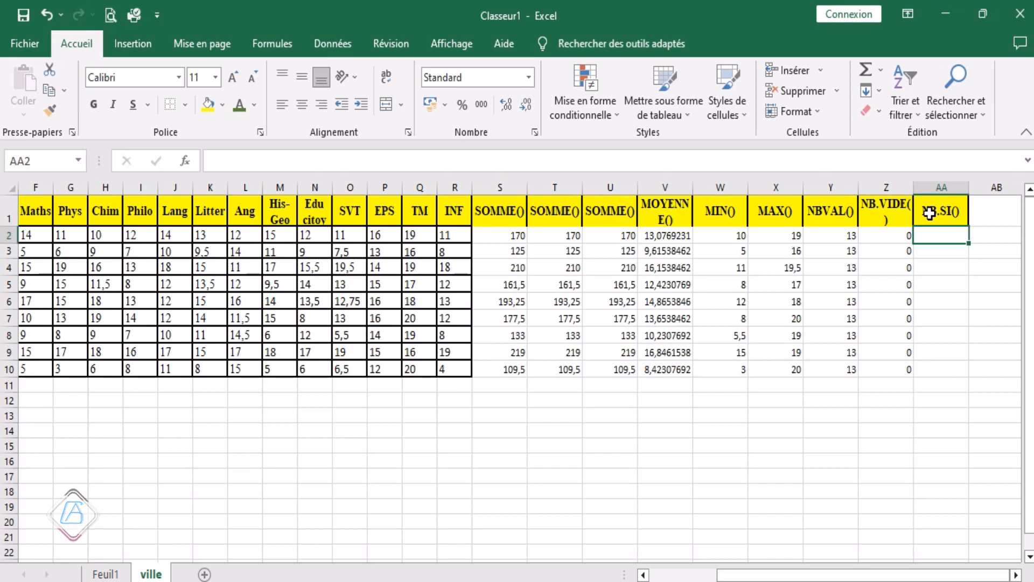
Start an NB.SI formula in AA2 with the range F2:R2, followed by a semicolon as argument separator.
text(=)
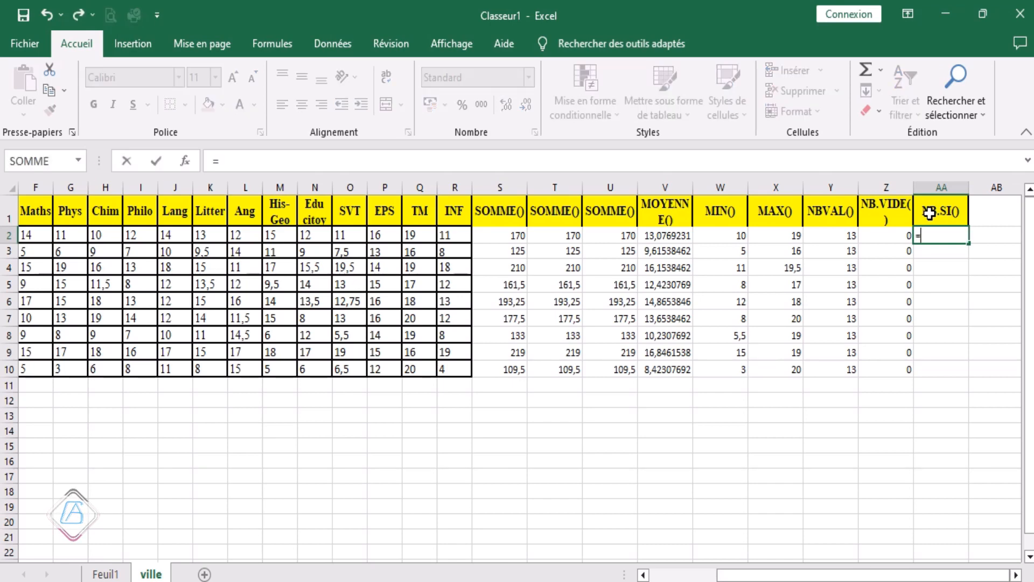
text(NB)
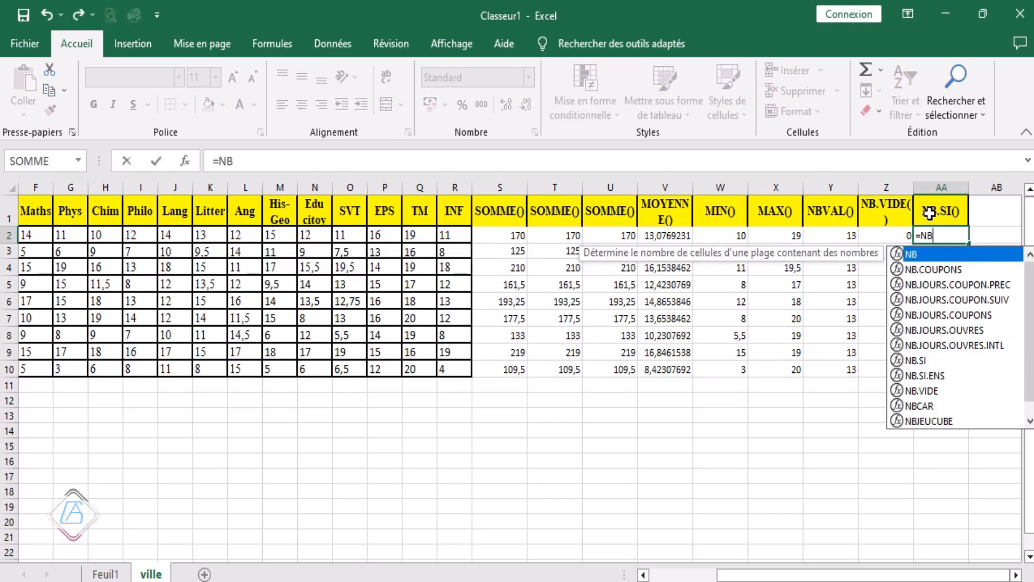
double_click(917, 360)
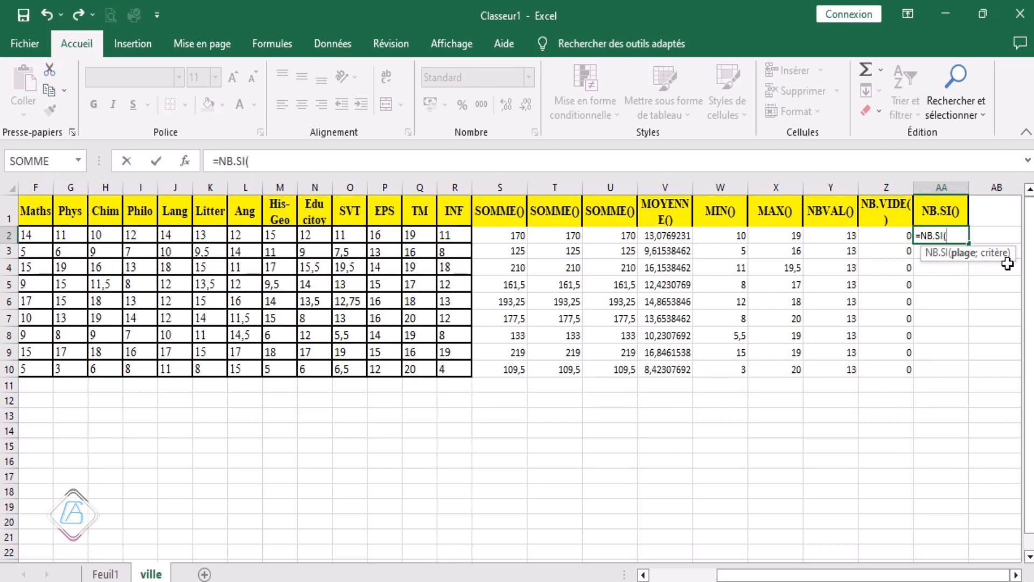
click(35, 236)
drag(449, 236, 451, 236)
text(,)
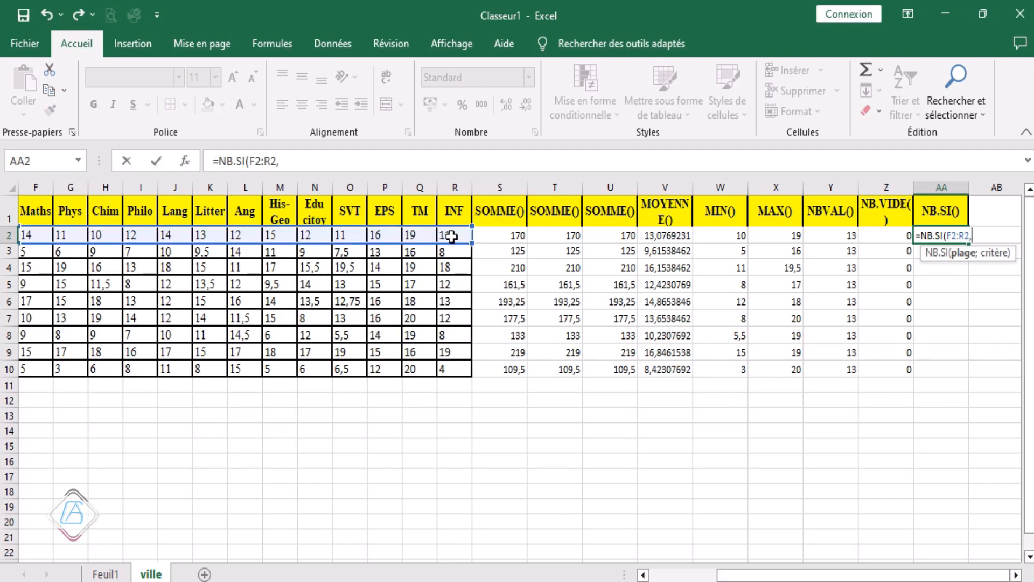
key(BackSpace)
text(;)
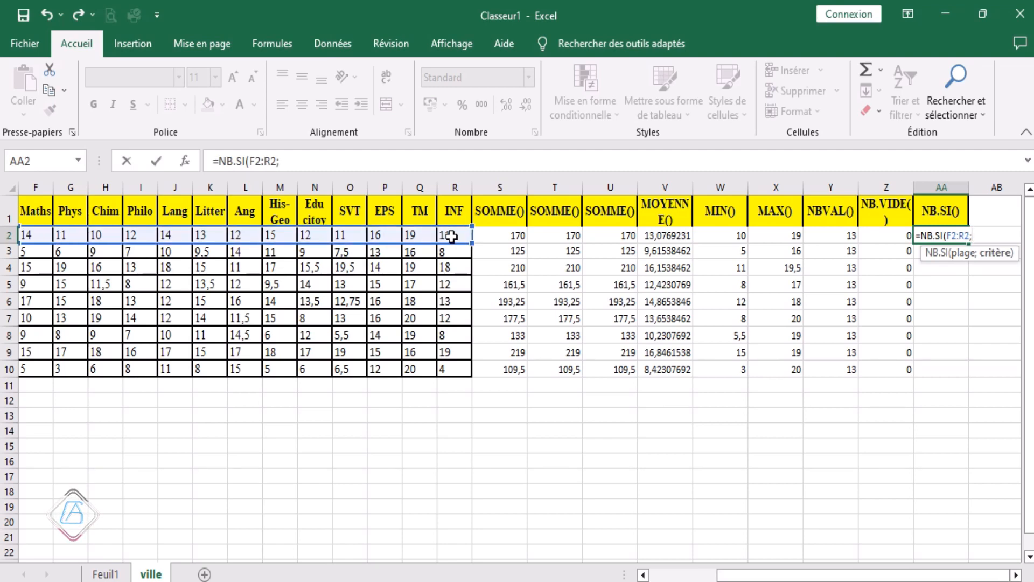
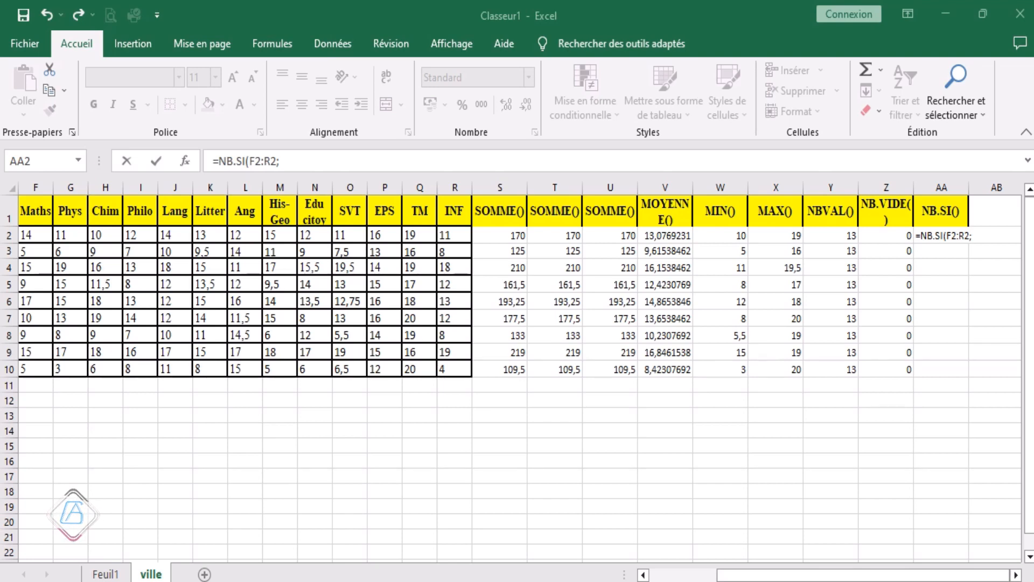
Find the Windows on-screen keyboard (Clavier visuel) by searching for "cl", open it and place it below the marks table.
key(super+s)
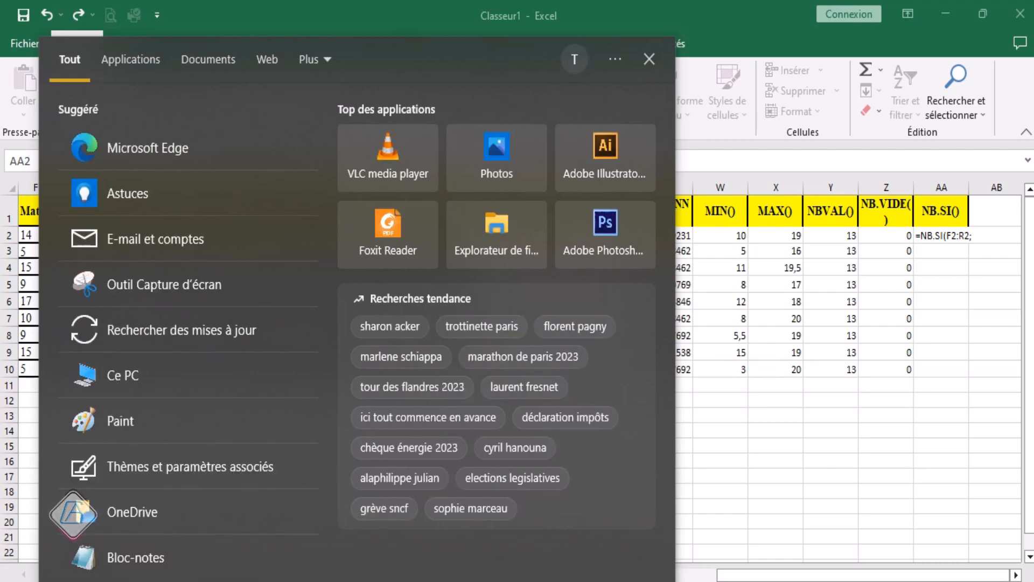
text(clccc)
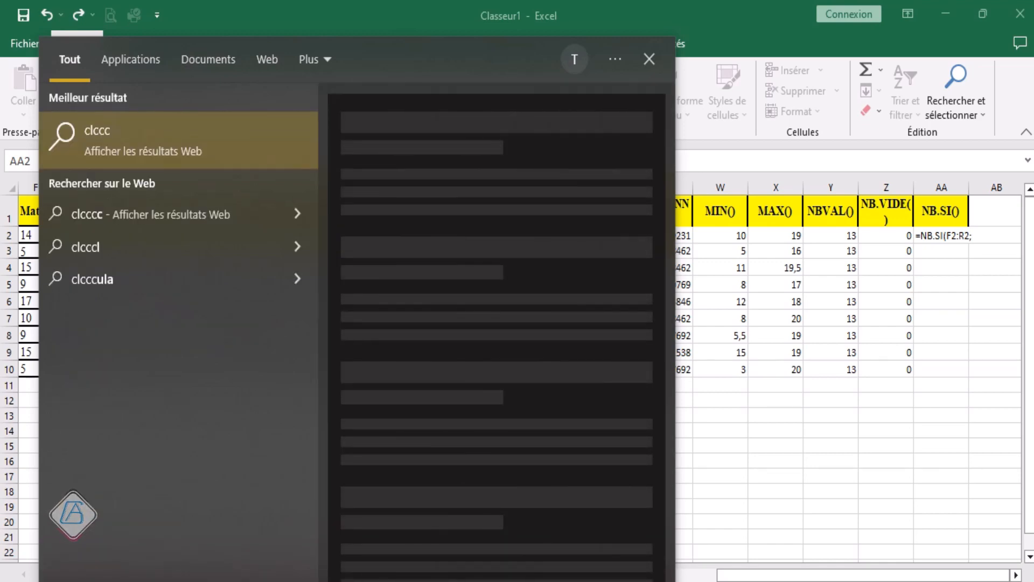
key(BackSpace)
key(BackSpace)
key(BackSpace)
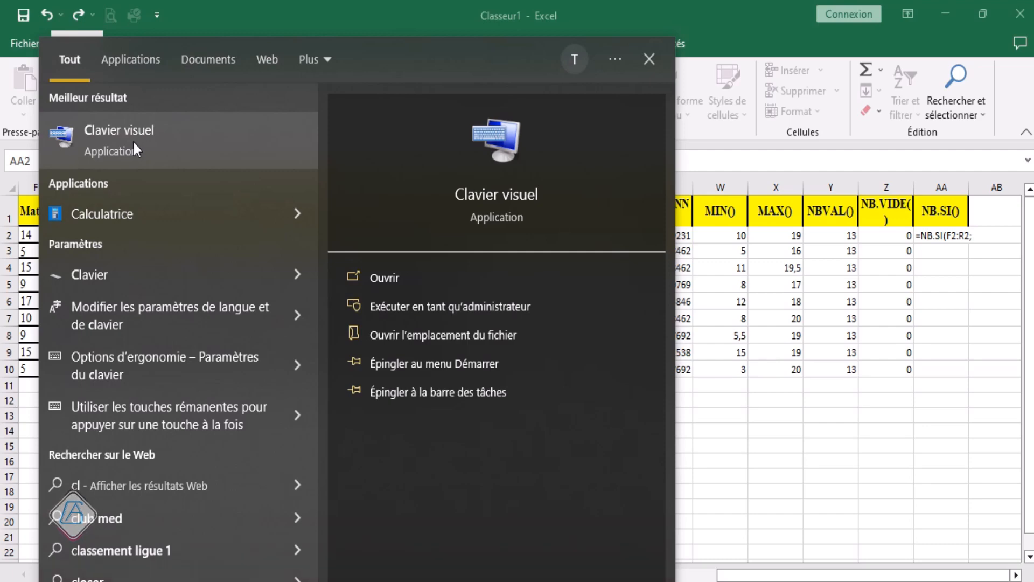
click(108, 138)
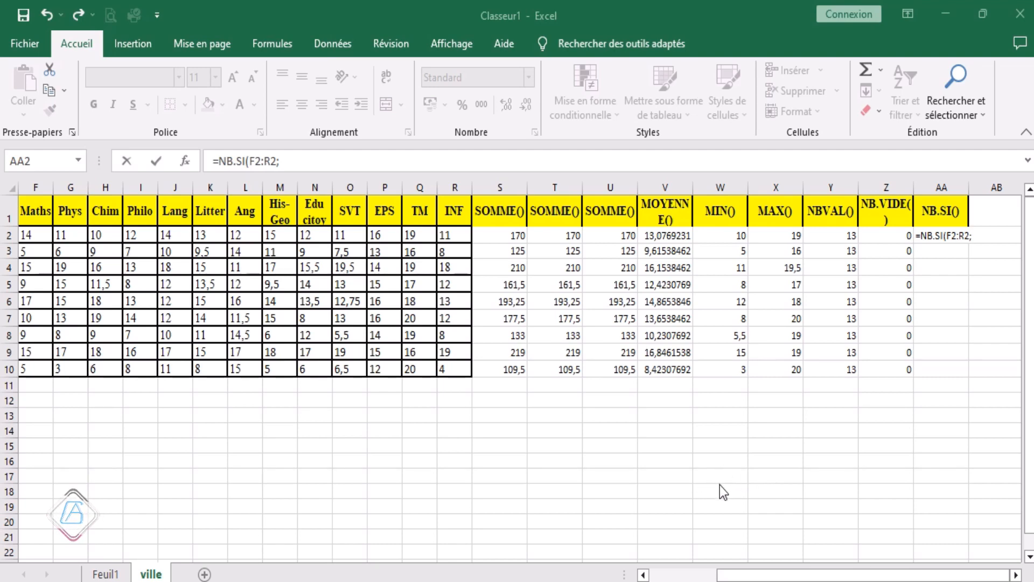
key(ctrl+super+o)
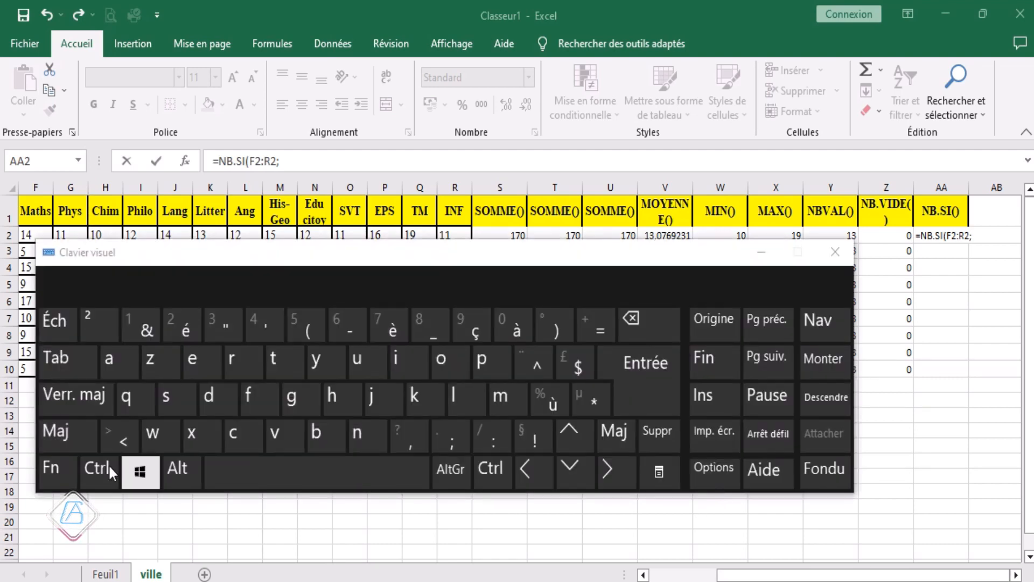
drag(290, 260, 389, 412)
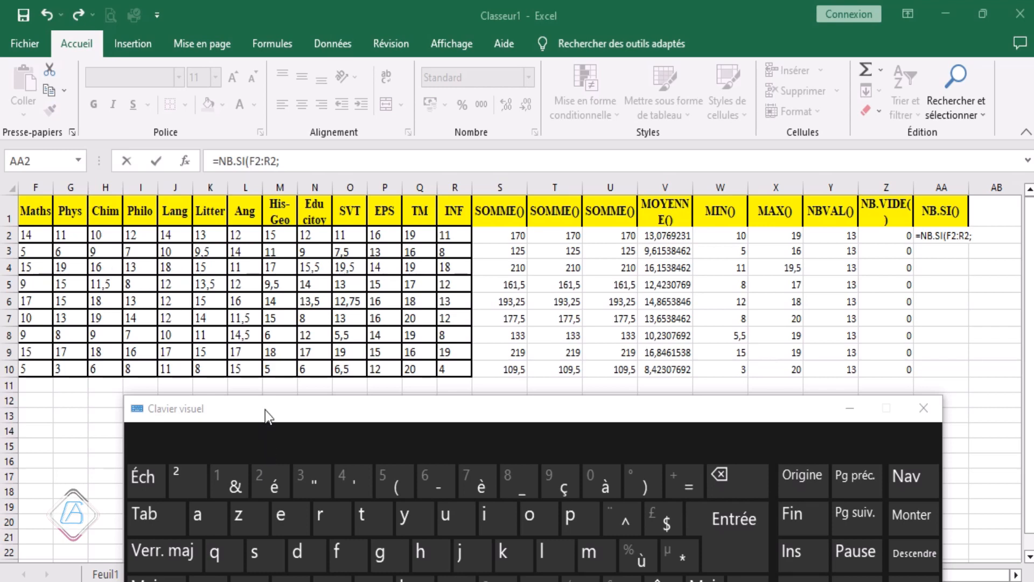
drag(265, 409, 358, 396)
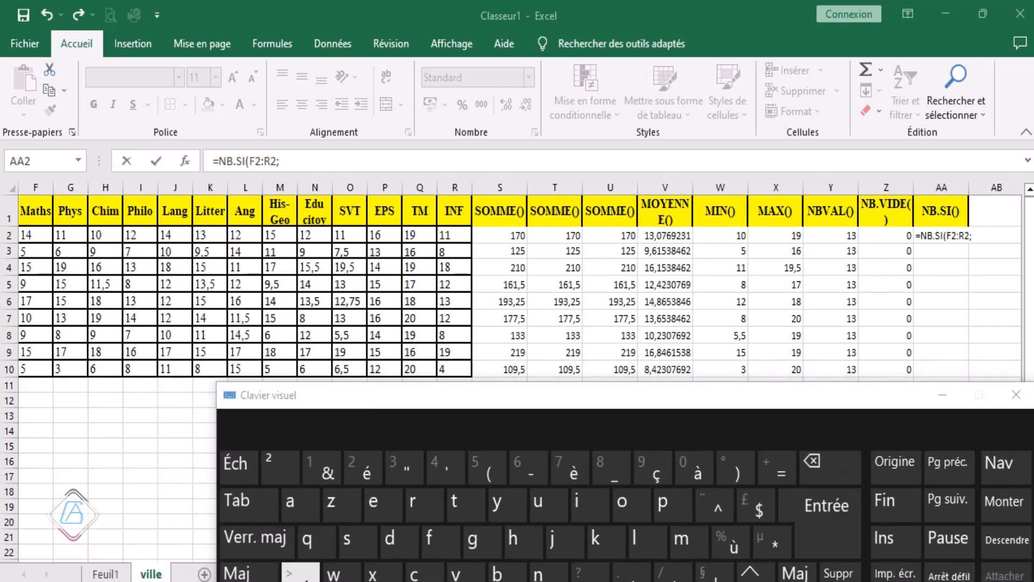
Insert a > sign after the semicolon in AA2's NB.SI formula using the on-screen keyboard, and move the keyboard window lower.
click(248, 572)
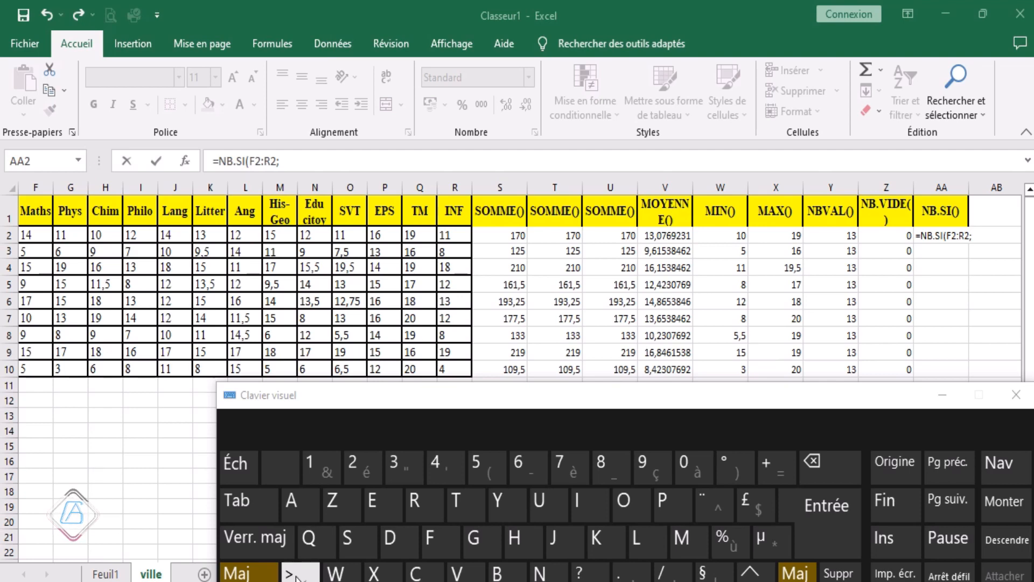
click(249, 572)
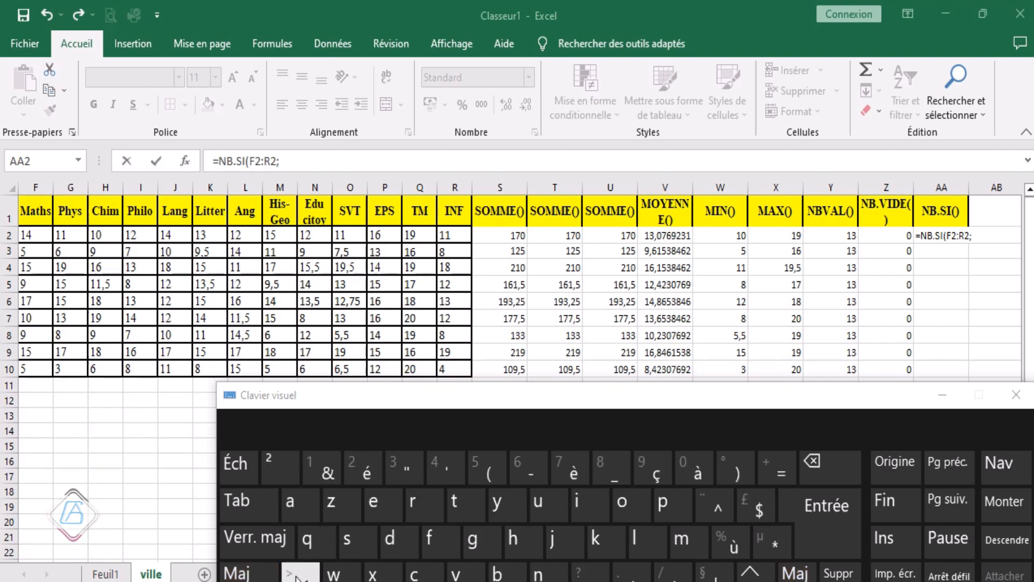
click(972, 238)
click(249, 572)
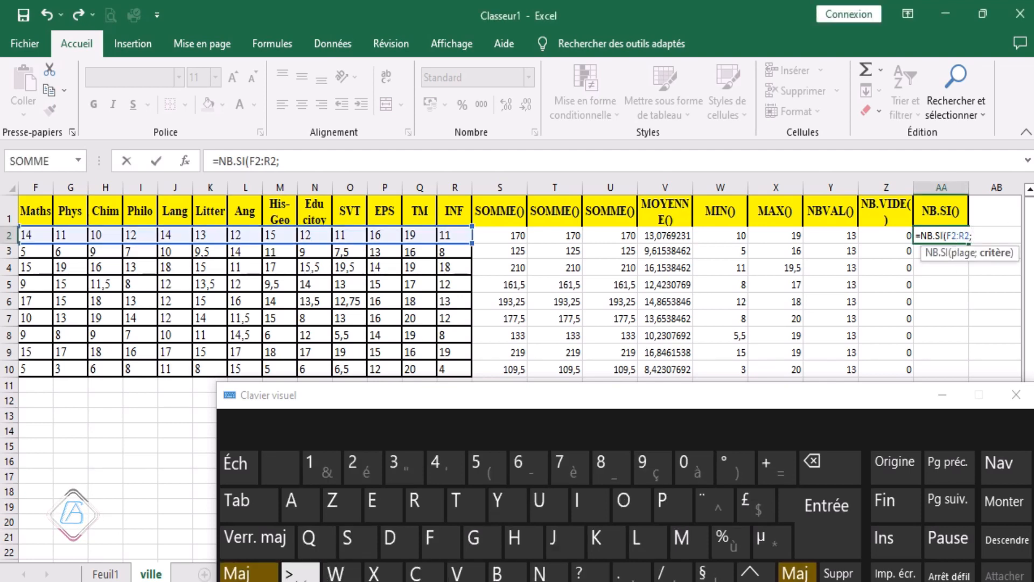
click(299, 572)
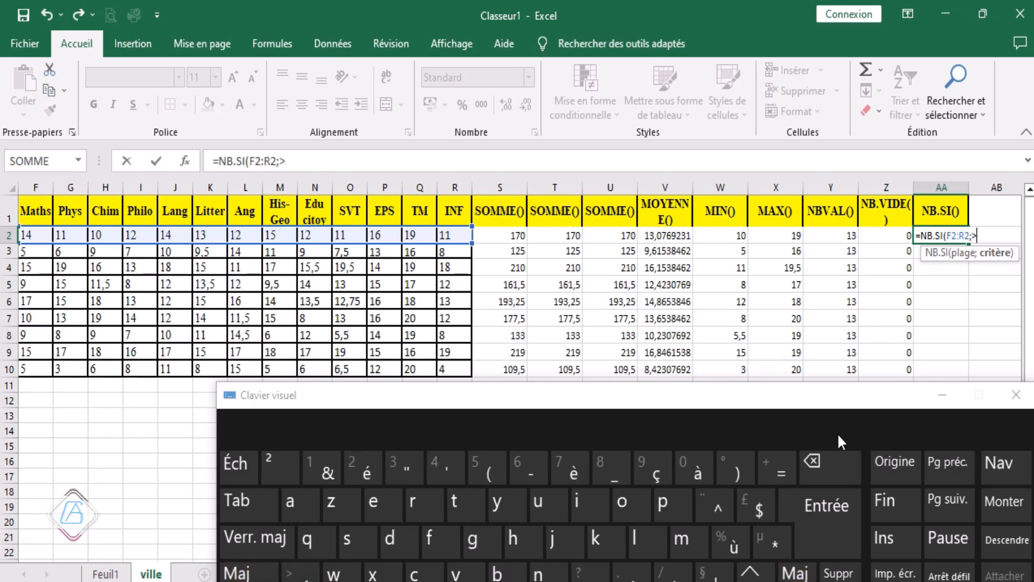
drag(862, 401, 815, 459)
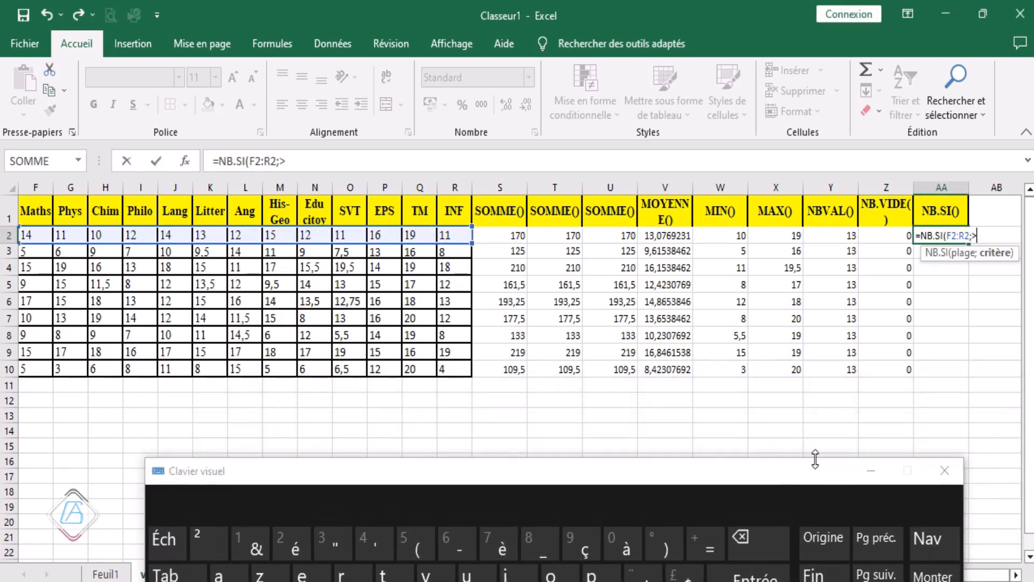
Complete the criterion in AA2 with 15 and a closing parenthesis, without quotation marks, and try to validate the formula.
text(15)
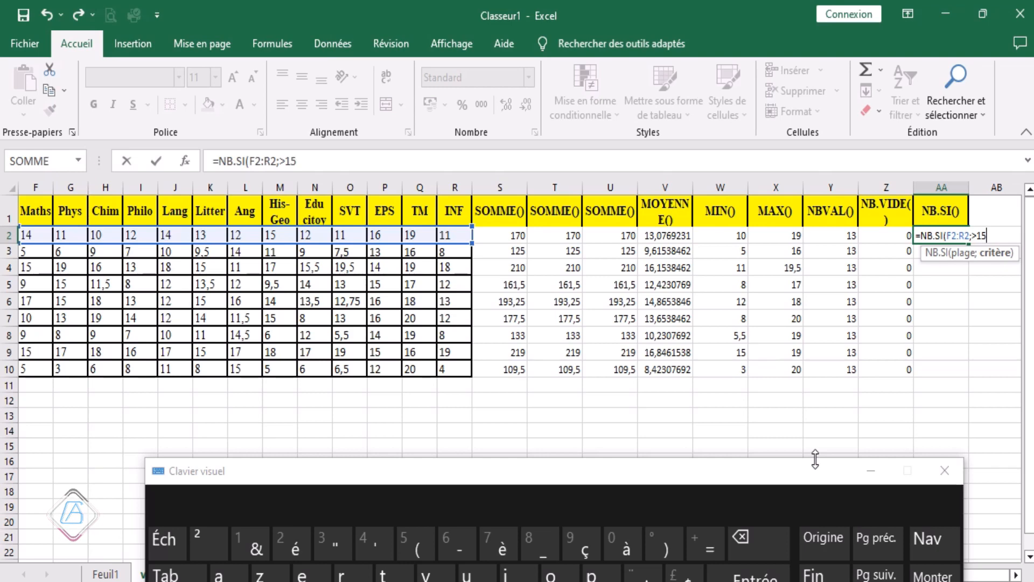
text())
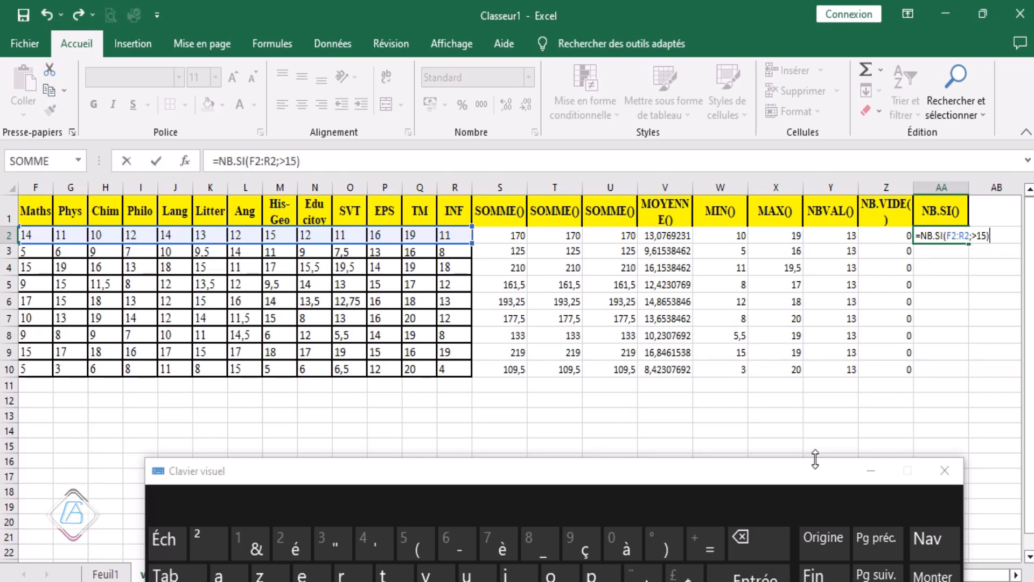
key(Return)
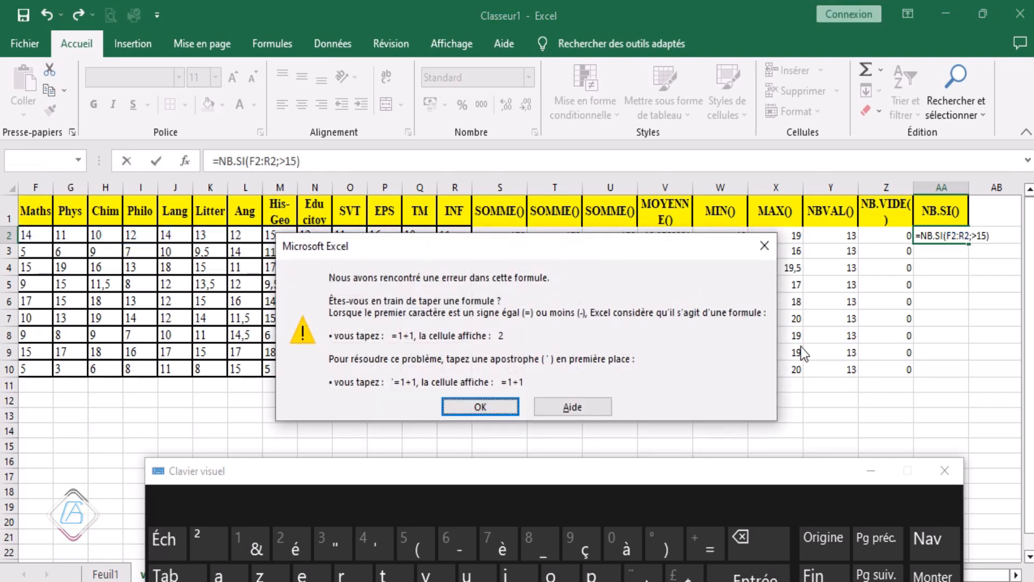
click(774, 252)
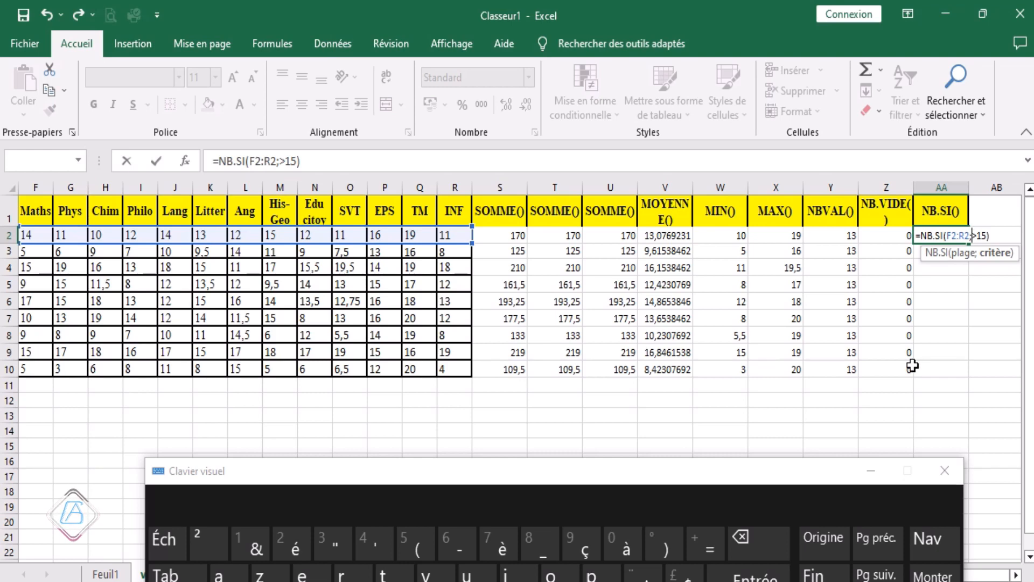
Enclose the criterion >15 in quotation marks in AA2 so the formula reads =NB.SI(F2:R2;">15"), and validate it.
text(")
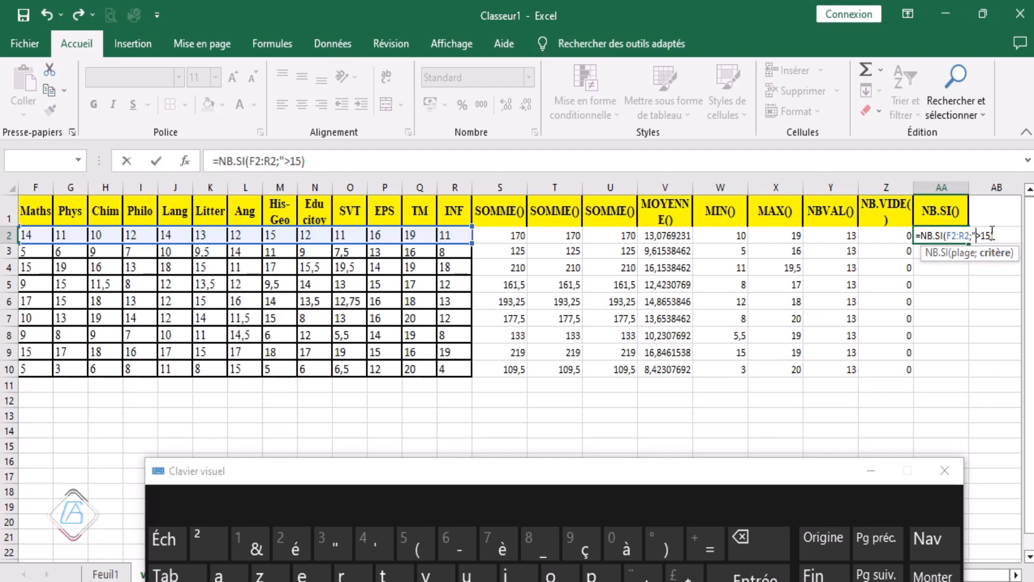
text("))
click(1001, 236)
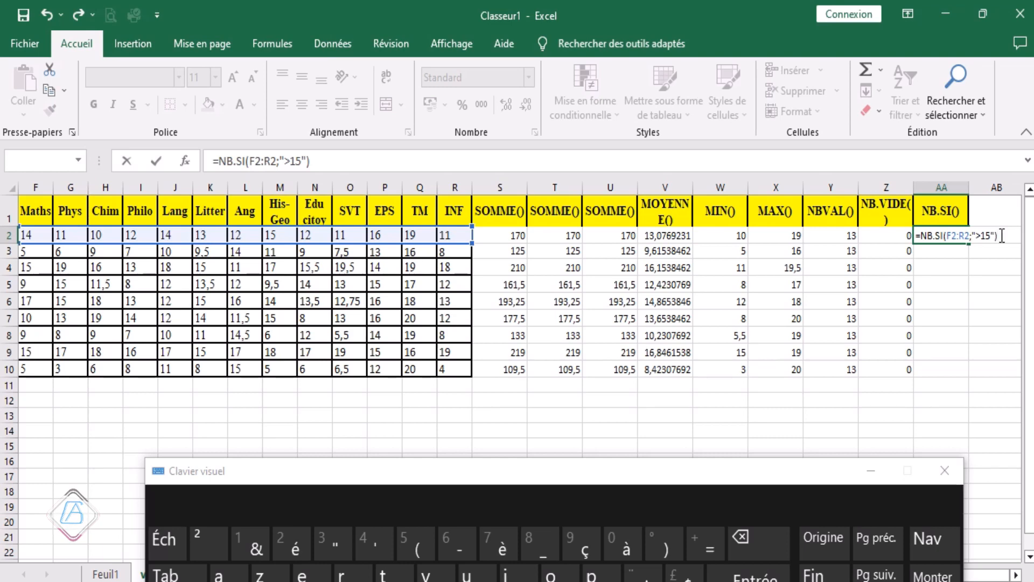
key(ctrl+Return)
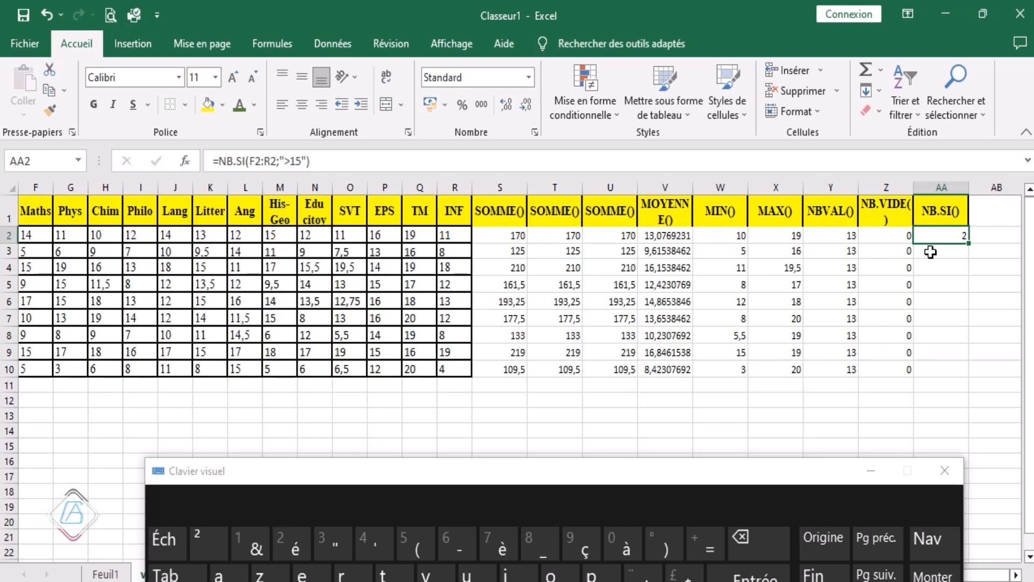
double_click(940, 236)
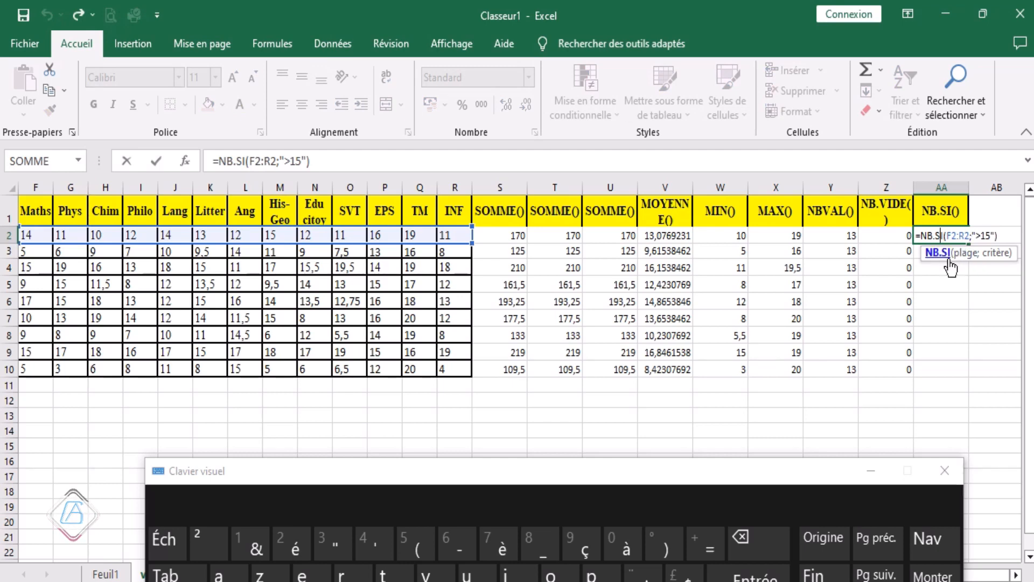
key(Return)
click(958, 237)
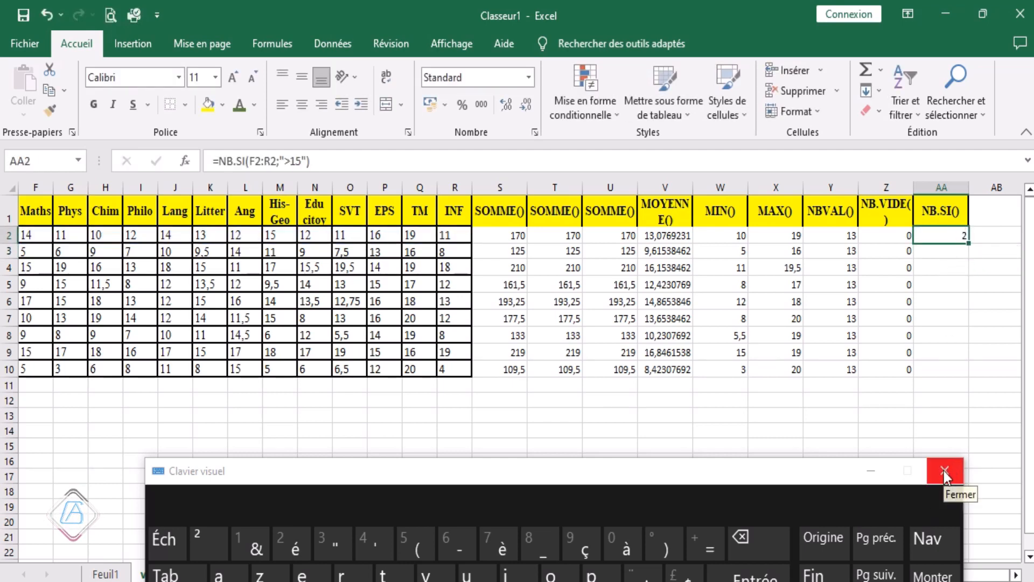
Minimise the on-screen keyboard and copy the NB.SI formula from AA2 down to AA10.
click(875, 478)
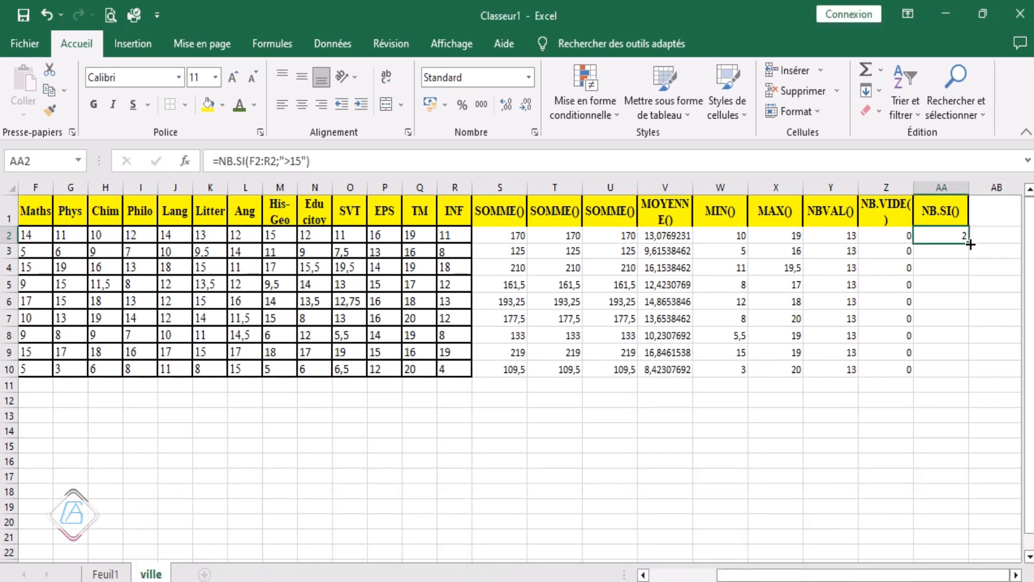
drag(968, 244, 962, 377)
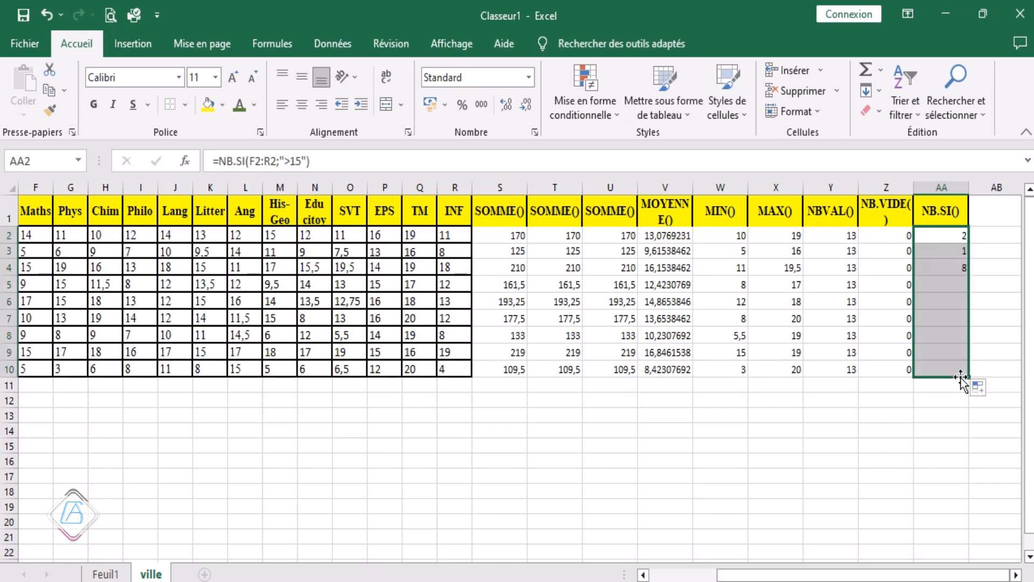
click(831, 438)
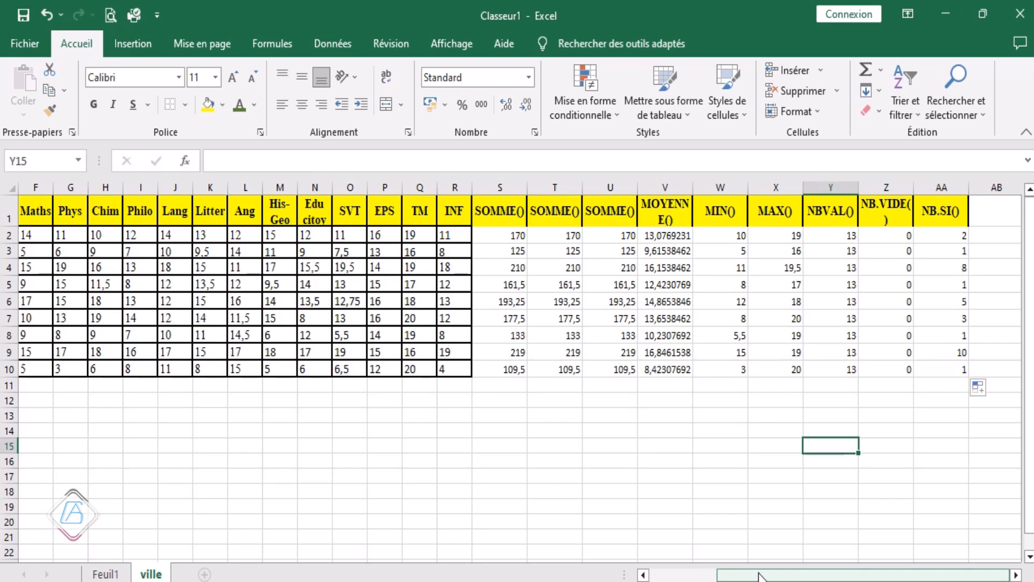
Enter the formula =AUJOURDHUI() in cell E14, below the candidates' names.
drag(760, 575, 706, 576)
scroll(513, 517, down, 2)
scroll(513, 516, up, 2)
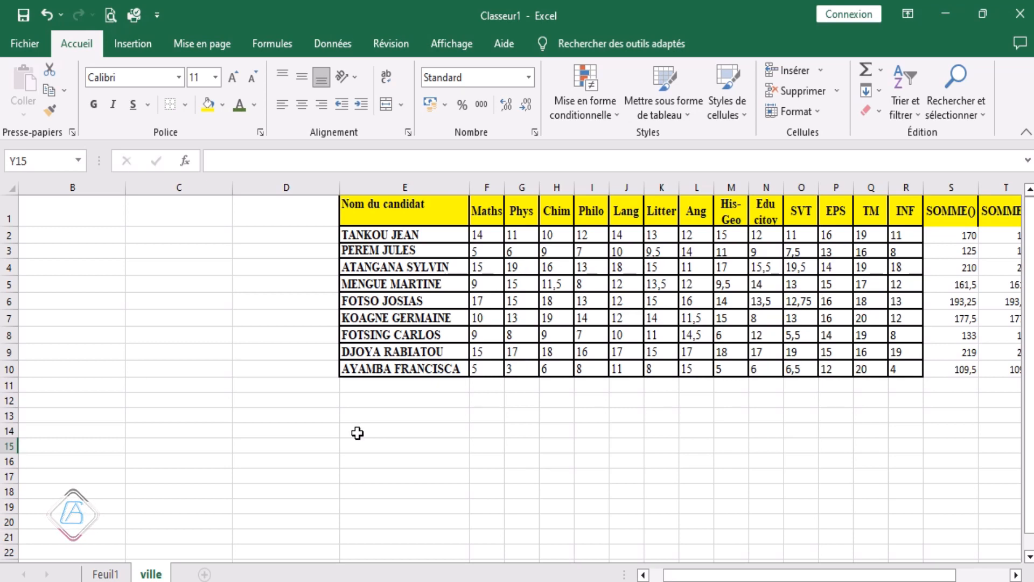
click(361, 433)
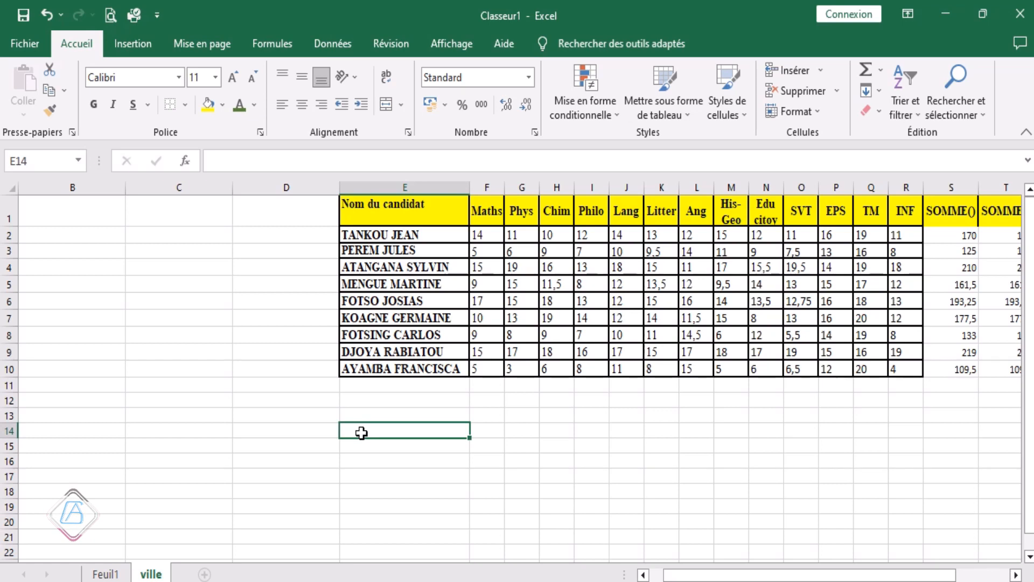
text(=)
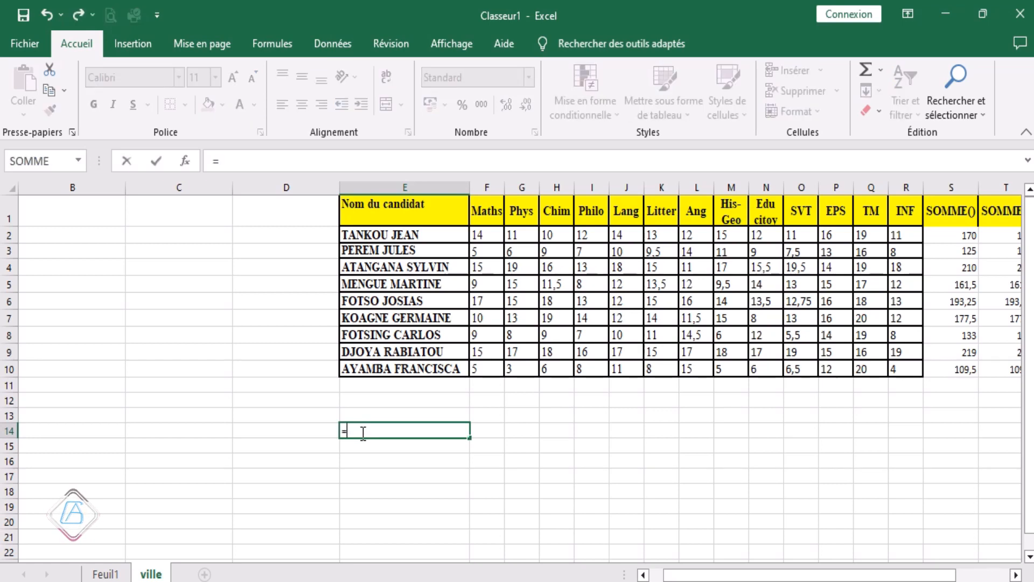
text(au)
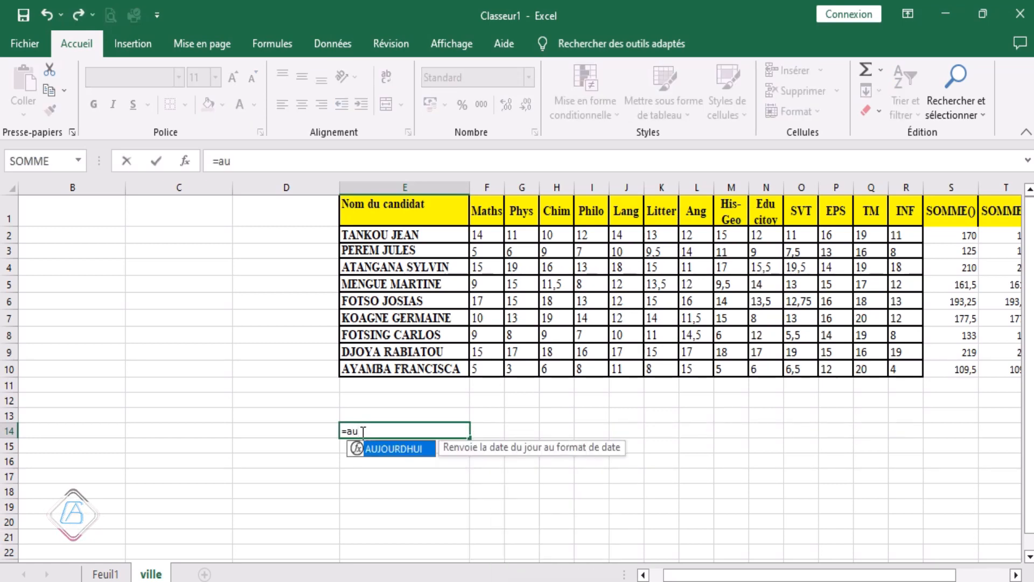
double_click(403, 449)
text())
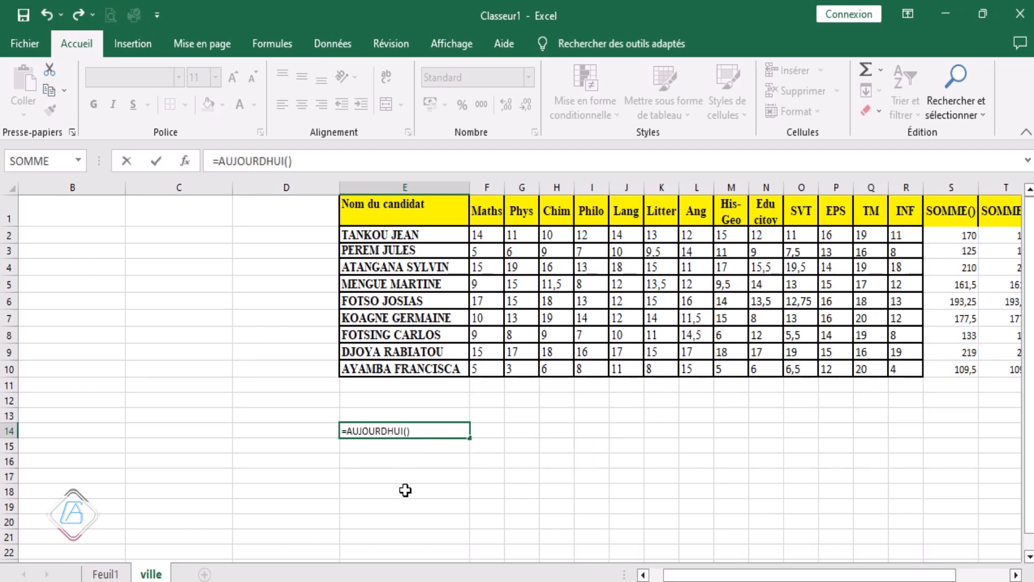
key(Return)
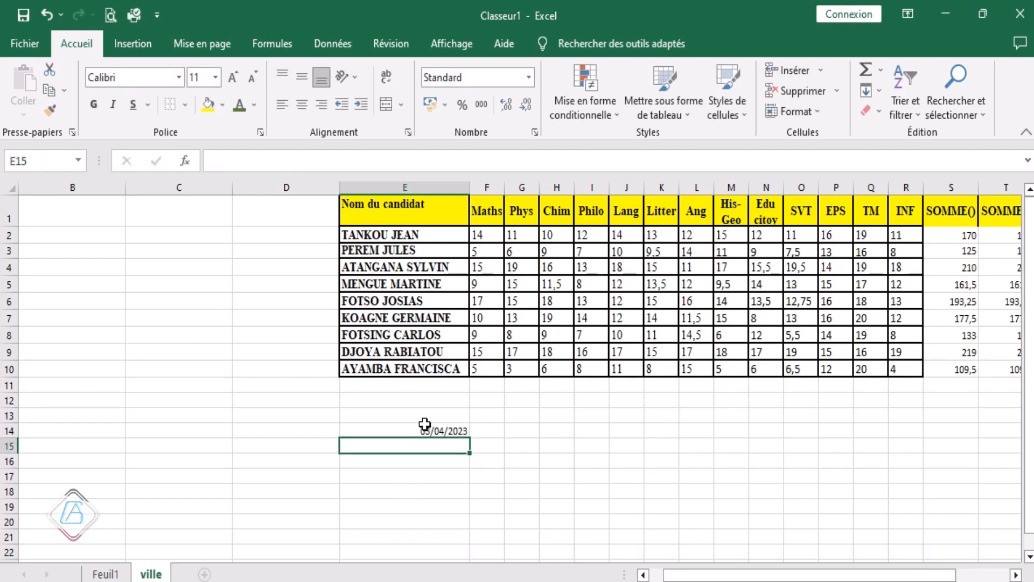
click(460, 431)
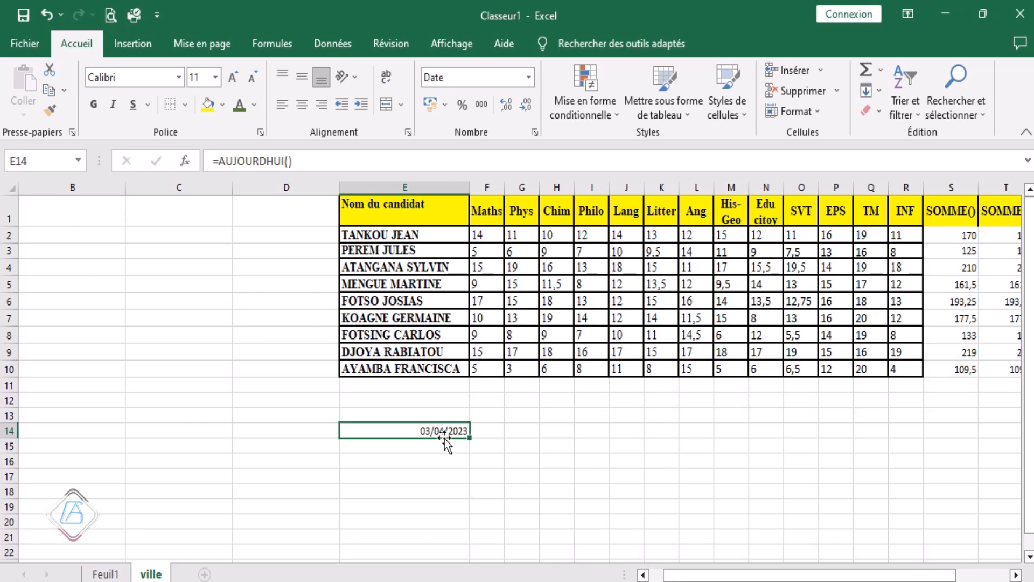
Enter the label aujourd'hui() in cell E13, above the date.
click(441, 446)
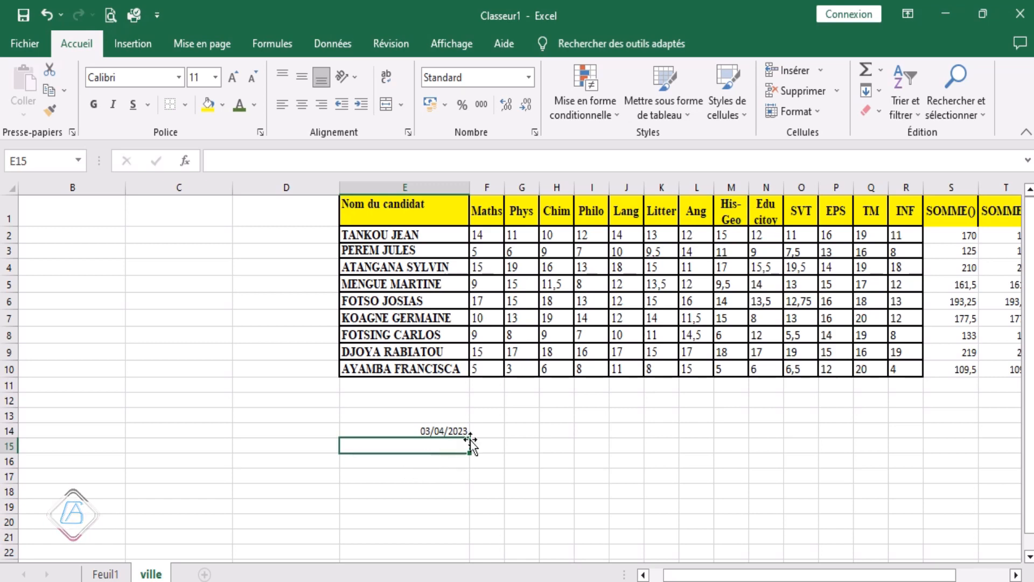
click(495, 431)
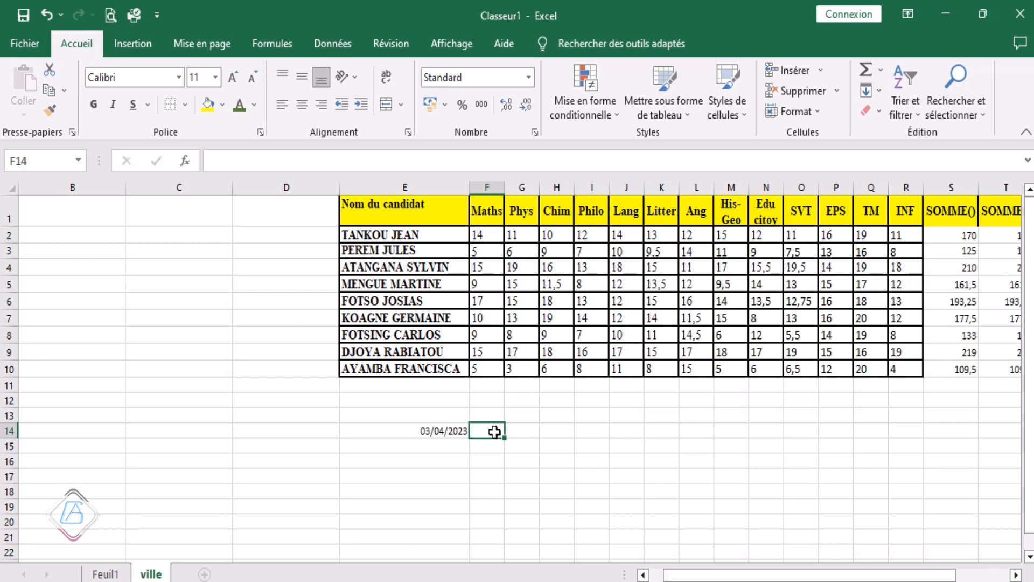
click(441, 413)
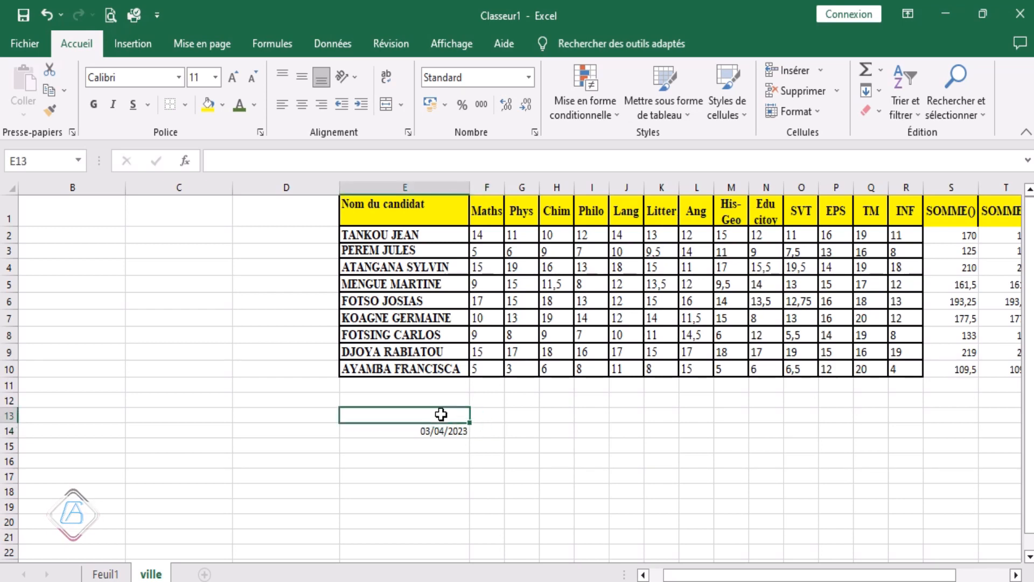
text(aujou)
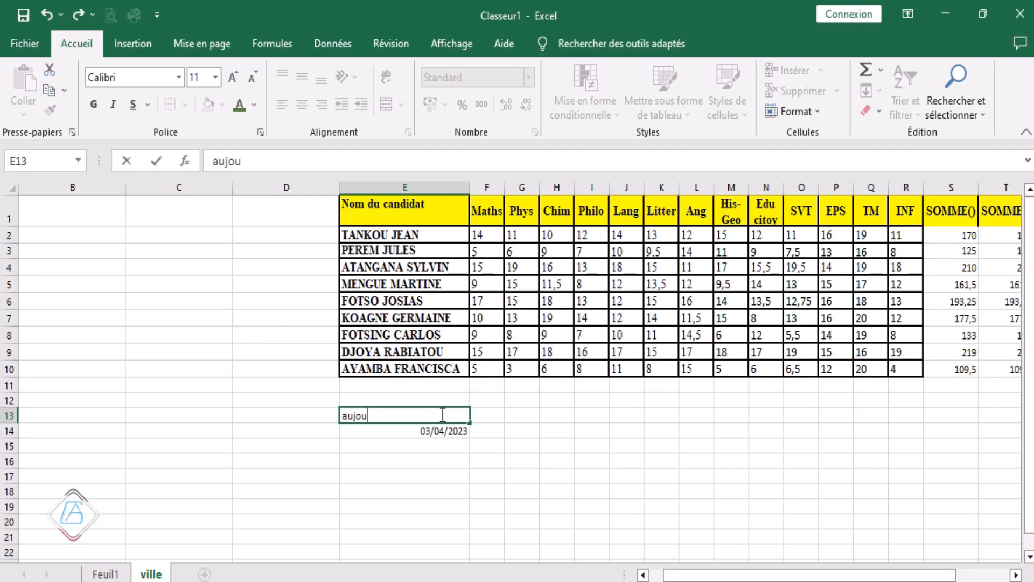
text(rd'hui5°)
key(BackSpace)
key(BackSpace)
text(())
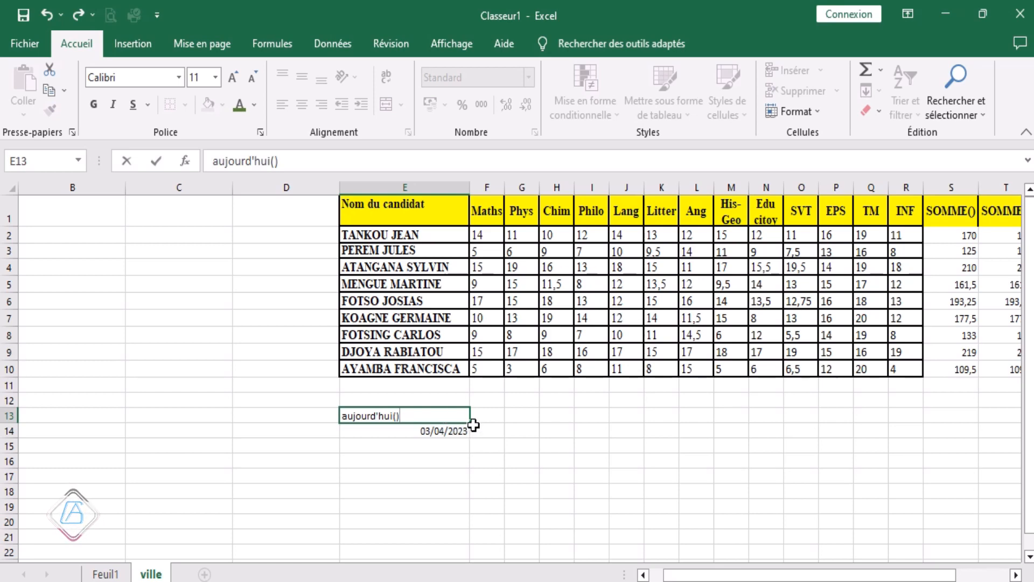
click(479, 472)
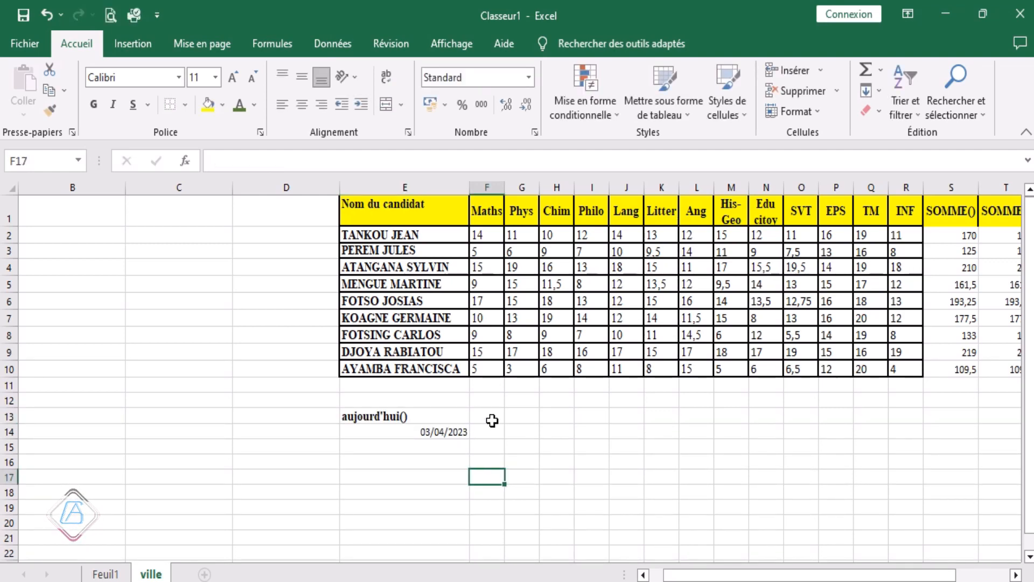
Enter the label année() in cell F13.
click(492, 421)
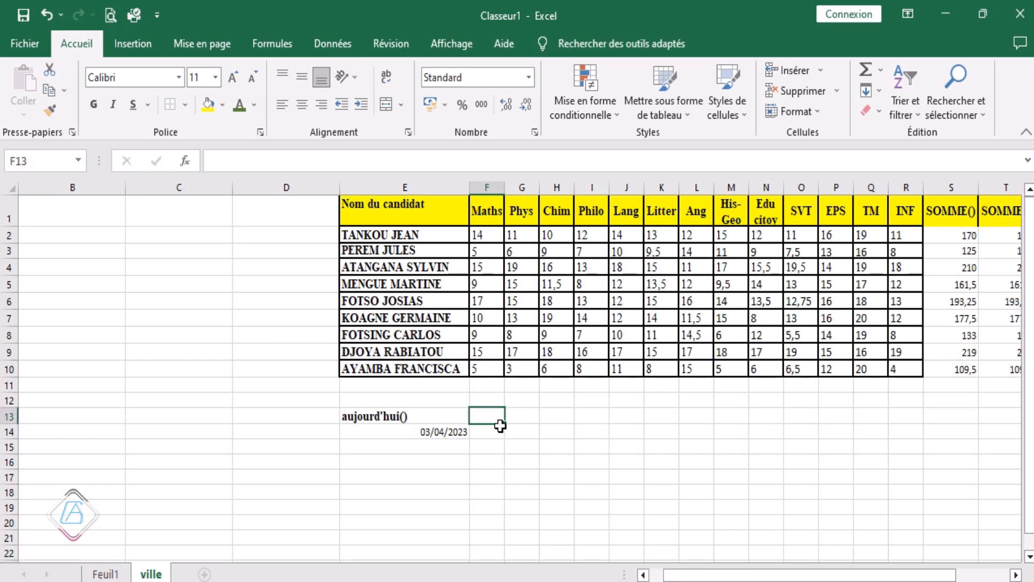
text(ann)
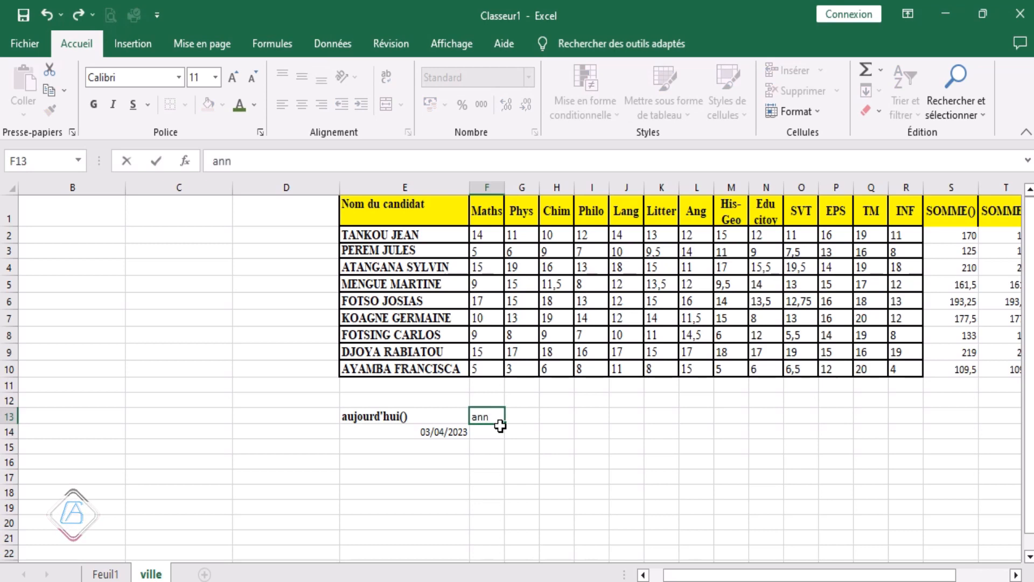
text(ée())
key(Return)
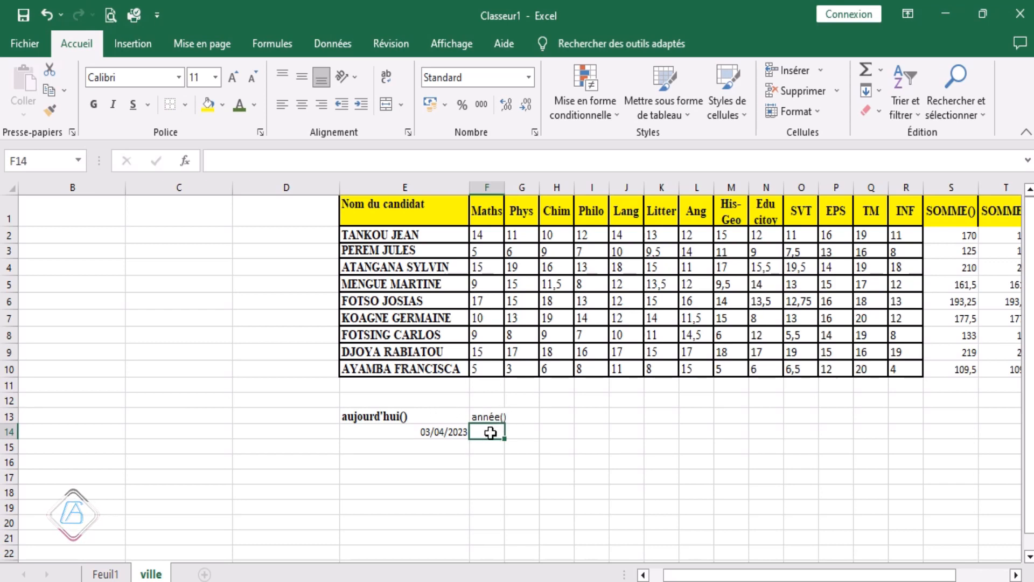
Enter the formula =ANNEE(E14) in cell F14, below the année() label.
text(=)
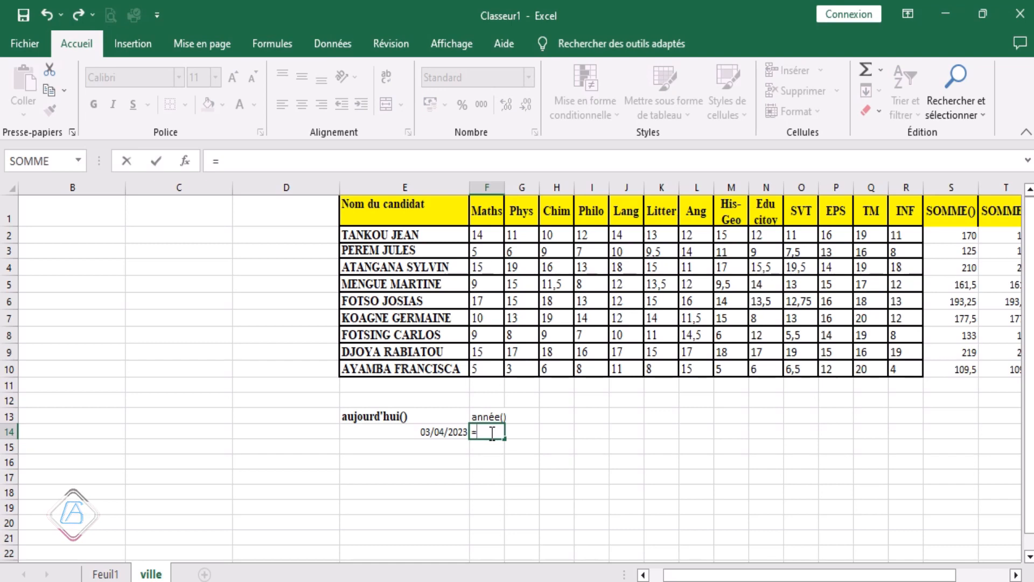
text(an)
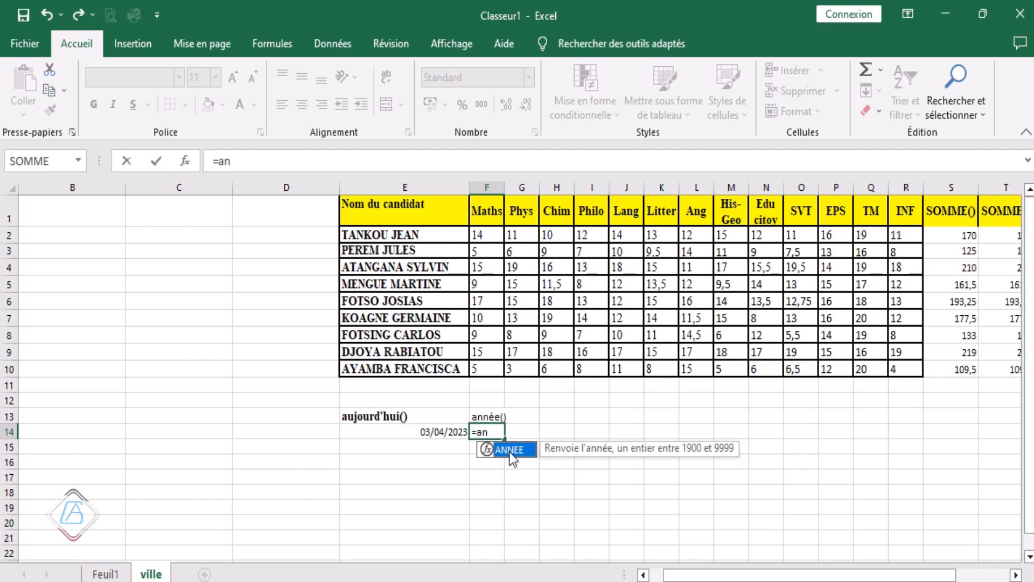
double_click(509, 450)
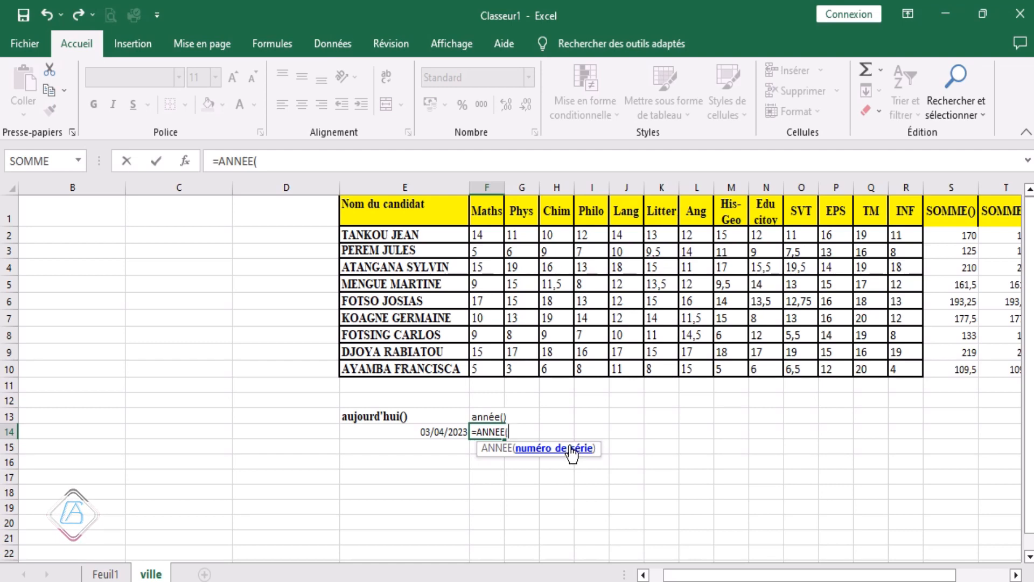
click(439, 435)
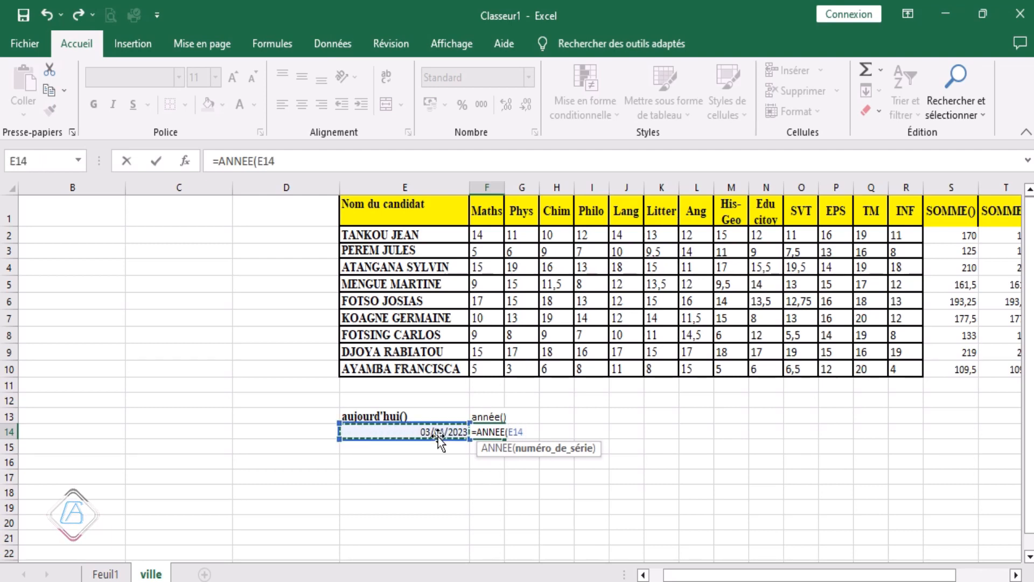
text())
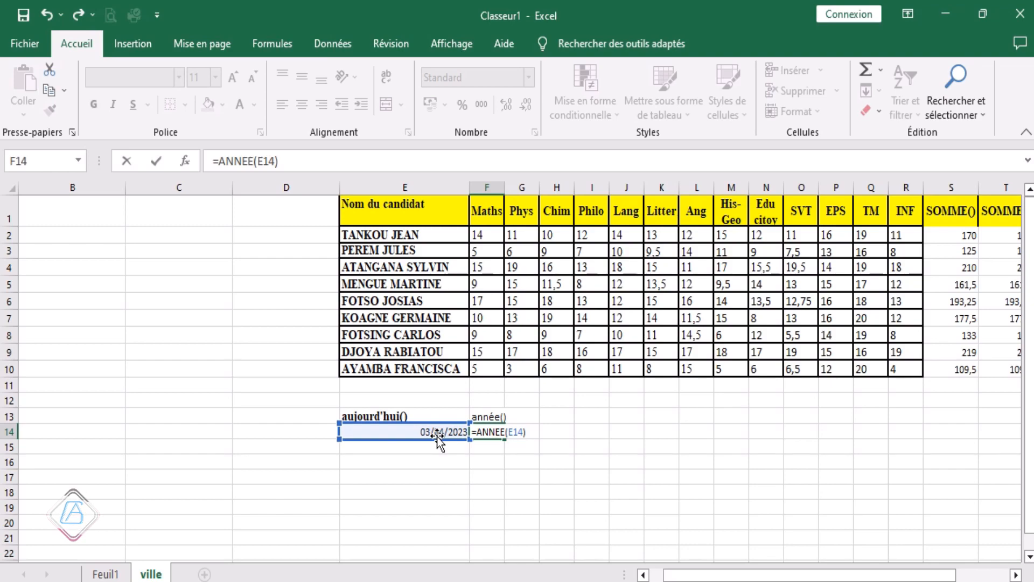
key(Return)
scroll(464, 461, up, 3)
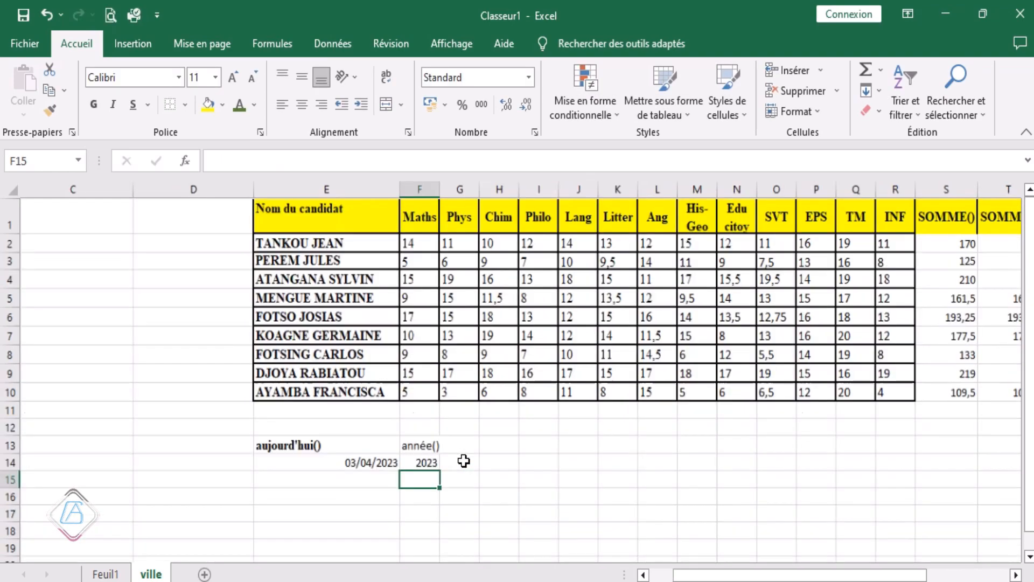
scroll(464, 461, down, 2)
click(429, 466)
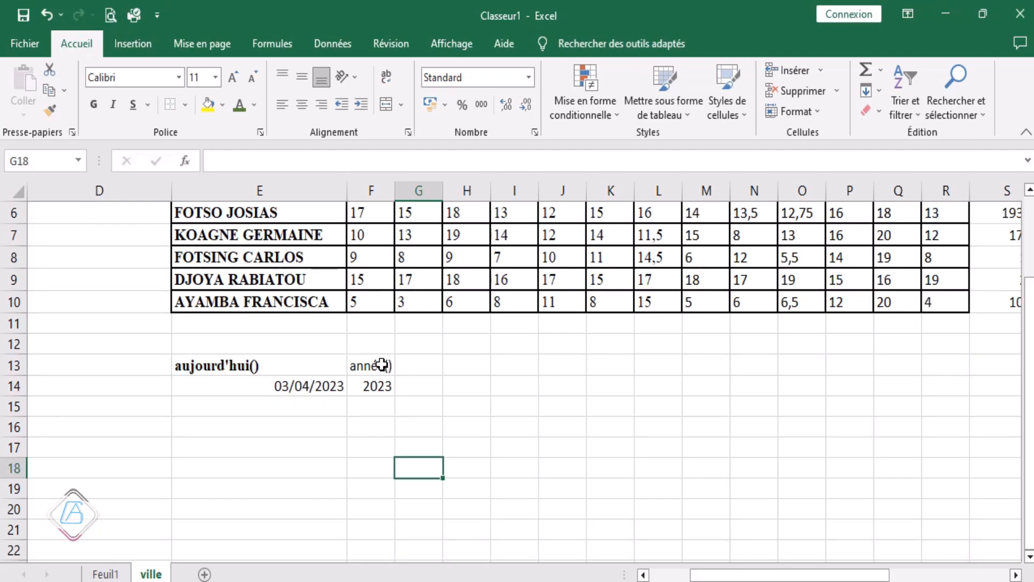
click(377, 389)
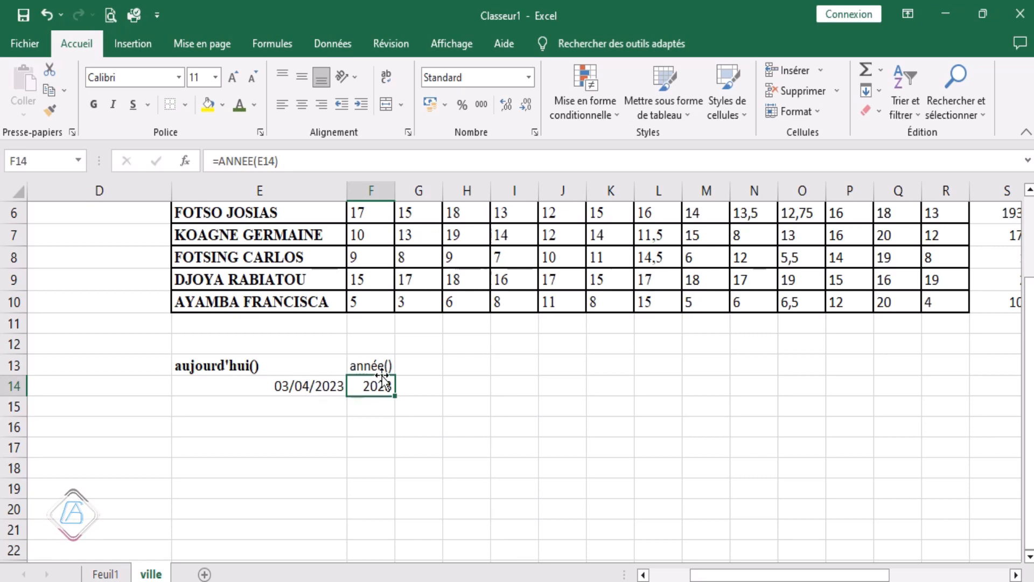
Enter the label mois() in cell G13.
click(414, 370)
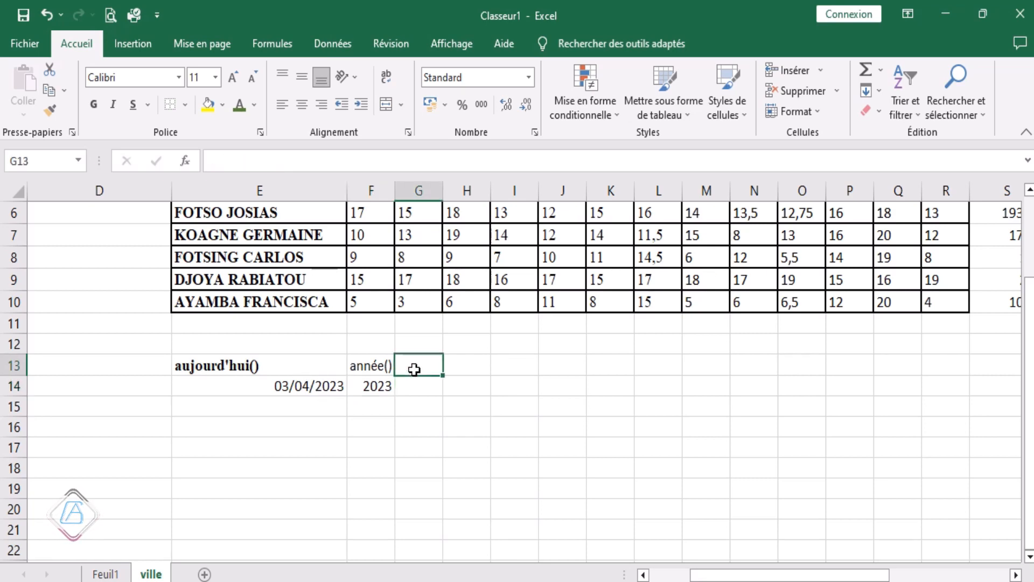
text(ùoi)
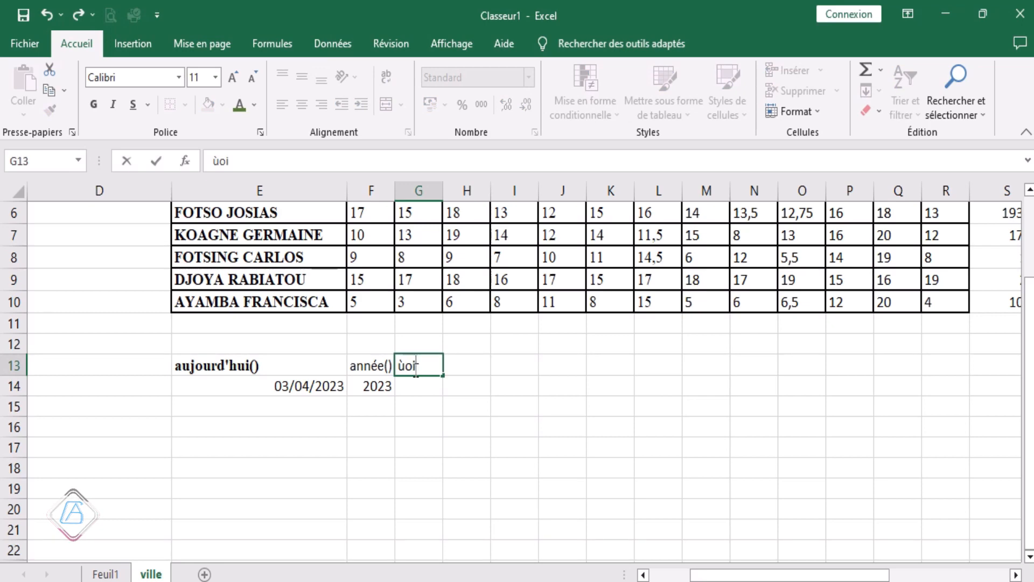
key(BackSpace)
key(BackSpace)
key(BackSpace)
text(mois())
key(Return)
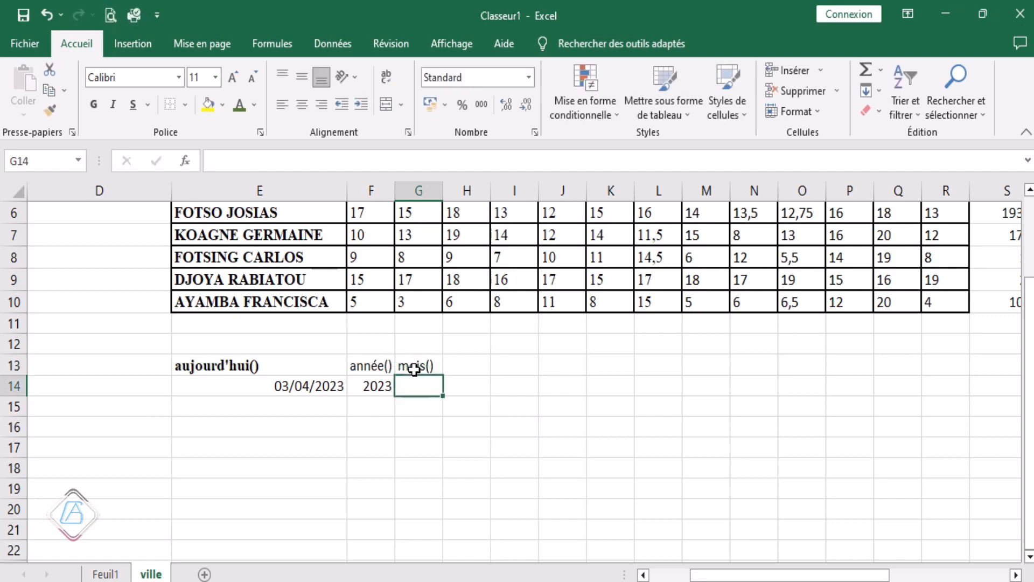
Enter the formula =MOIS(E14) in cell G14, below the mois() label.
text(=)
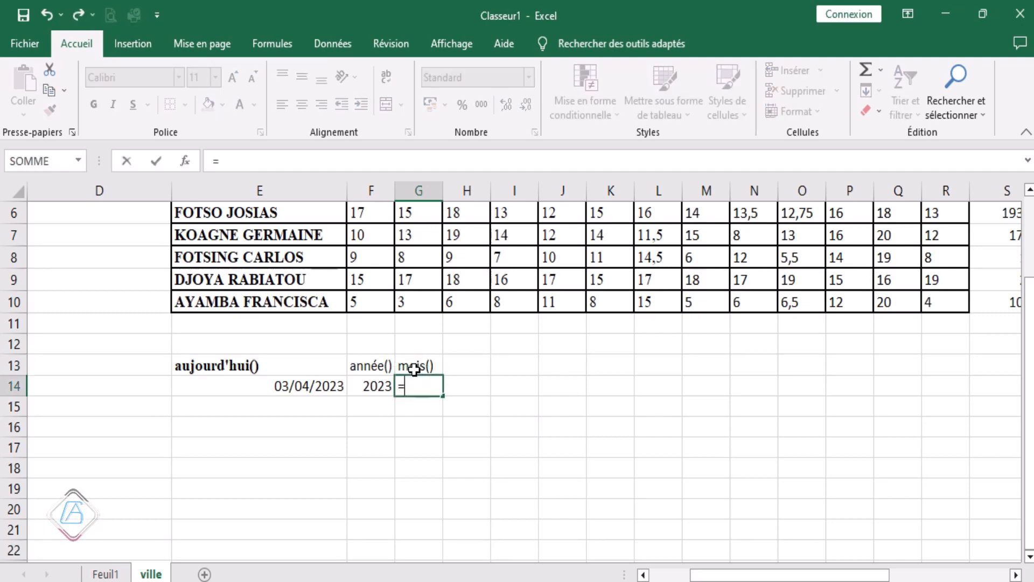
text(ùo)
key(BackSpace)
key(BackSpace)
text(mo)
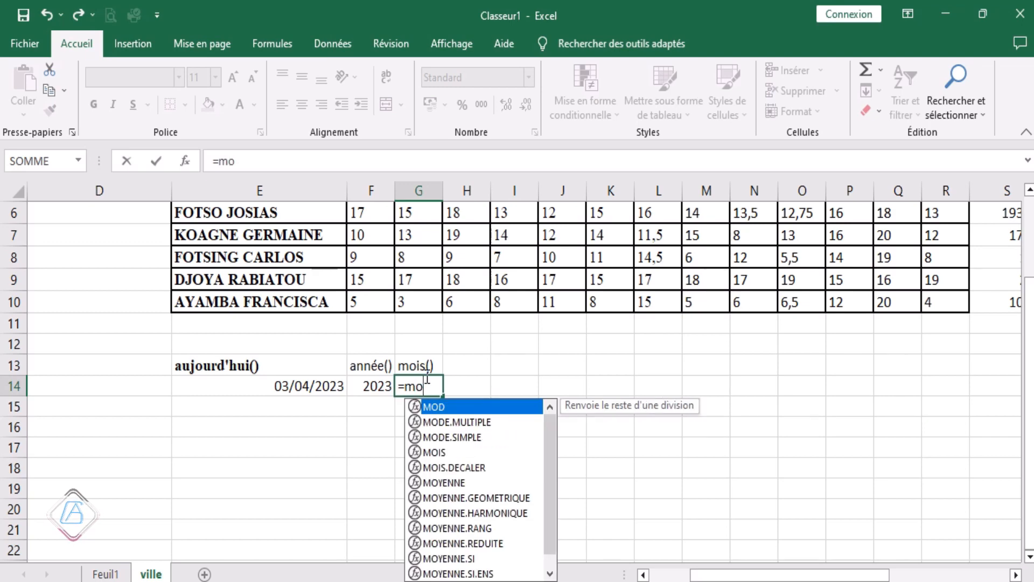
text(i)
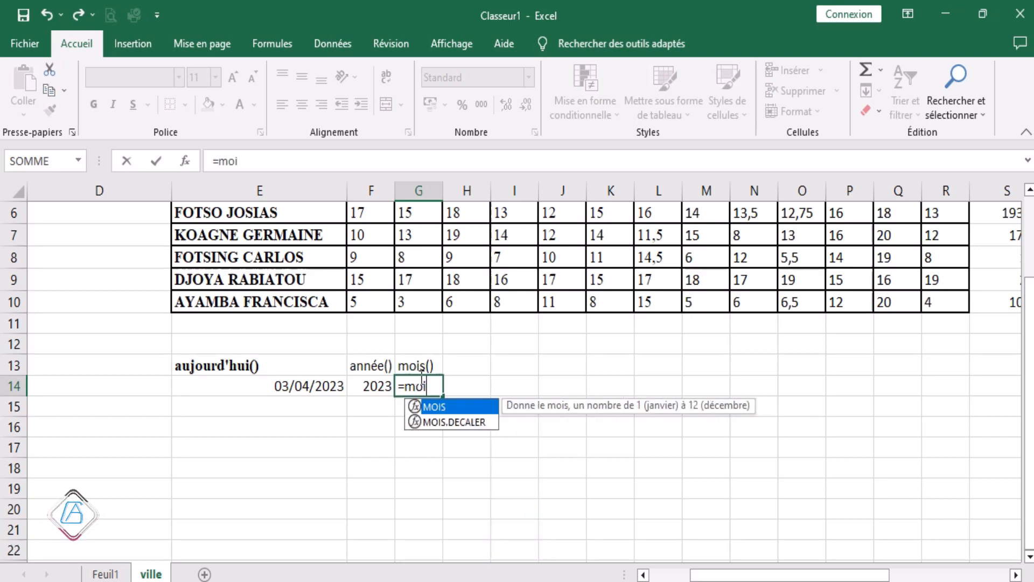
double_click(437, 410)
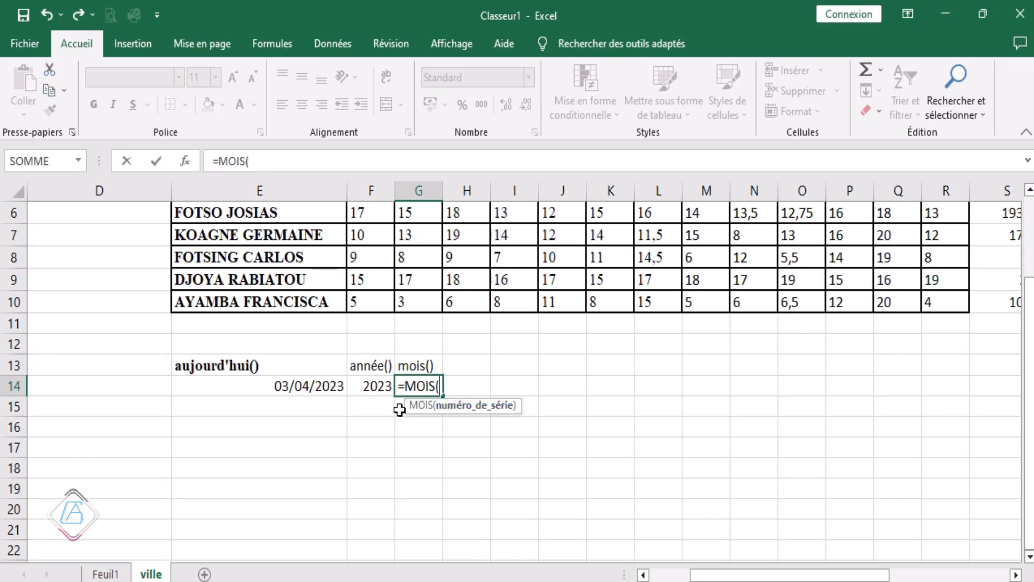
click(315, 387)
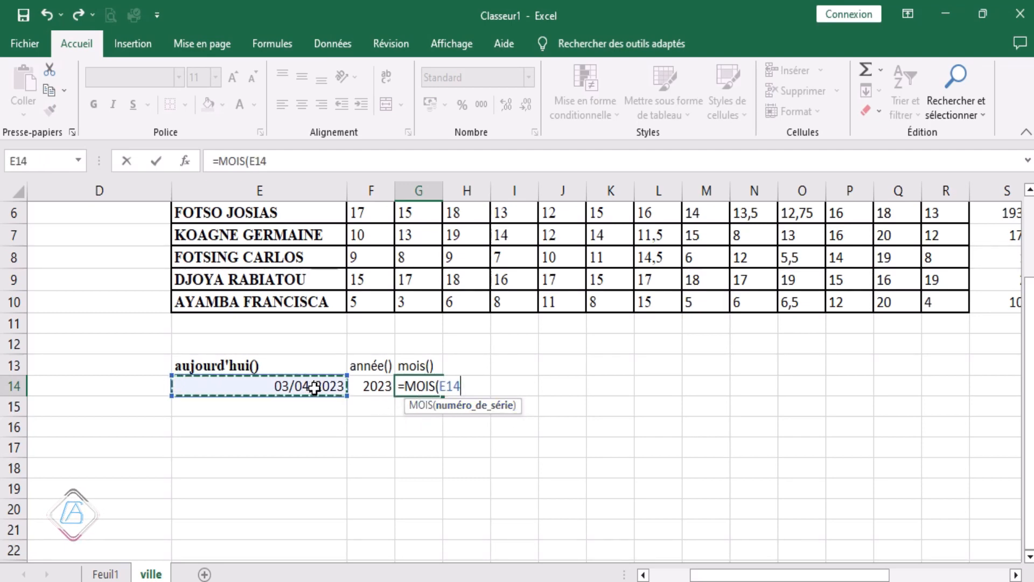
text())
key(Return)
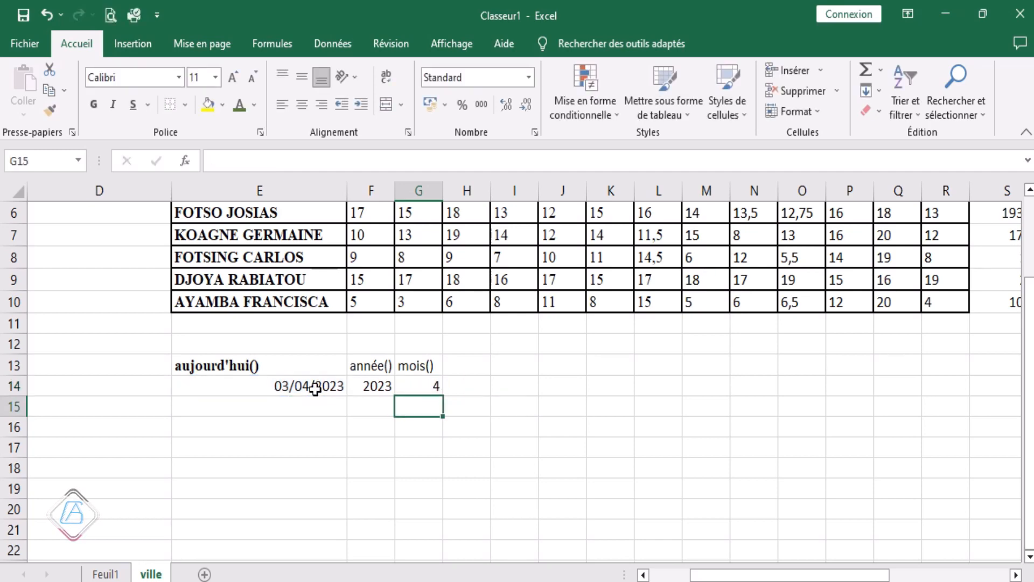
click(426, 387)
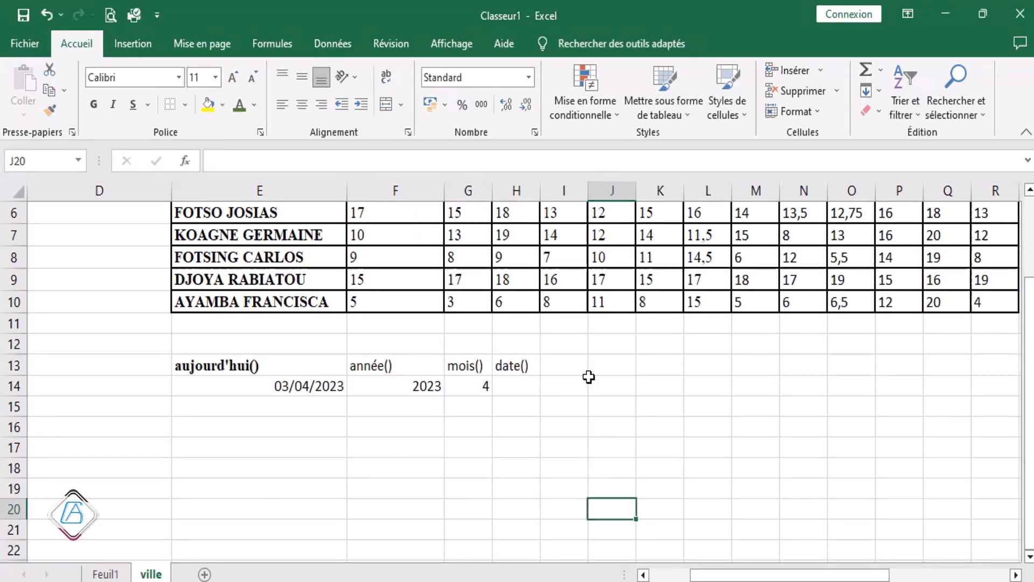
Enter the label date() in cell I13.
click(557, 370)
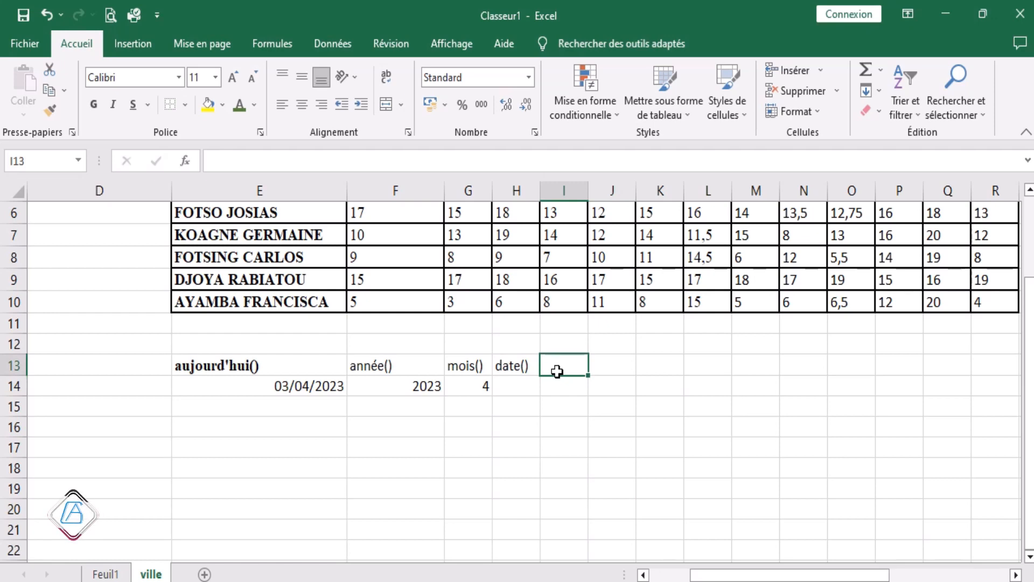
text(da)
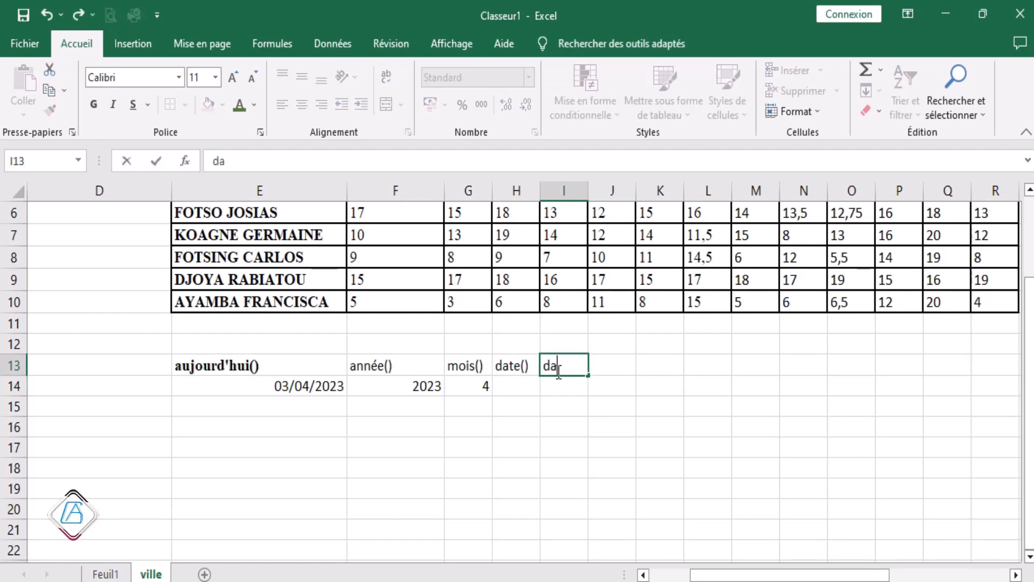
text(te)
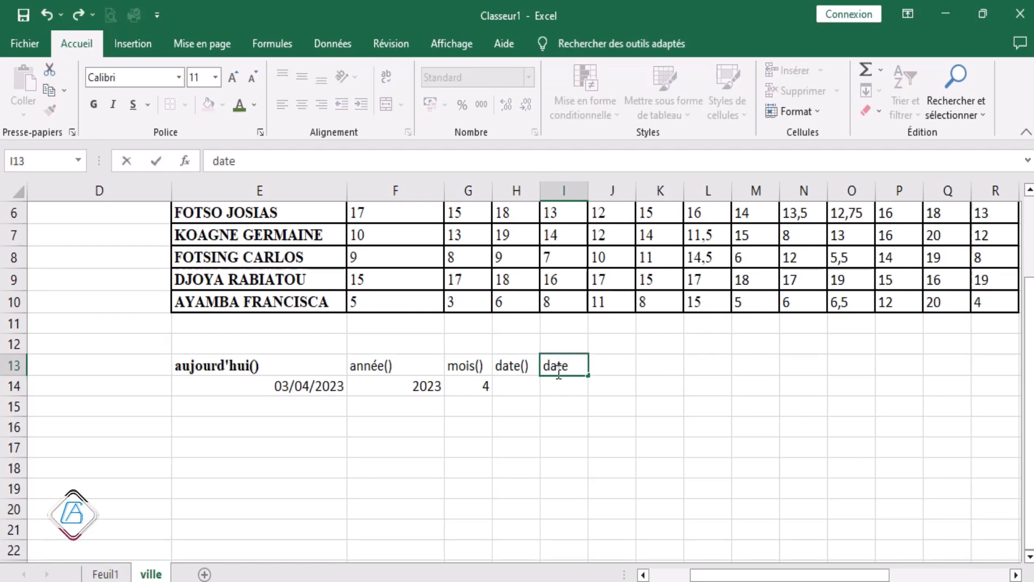
text((à)
key(BackSpace)
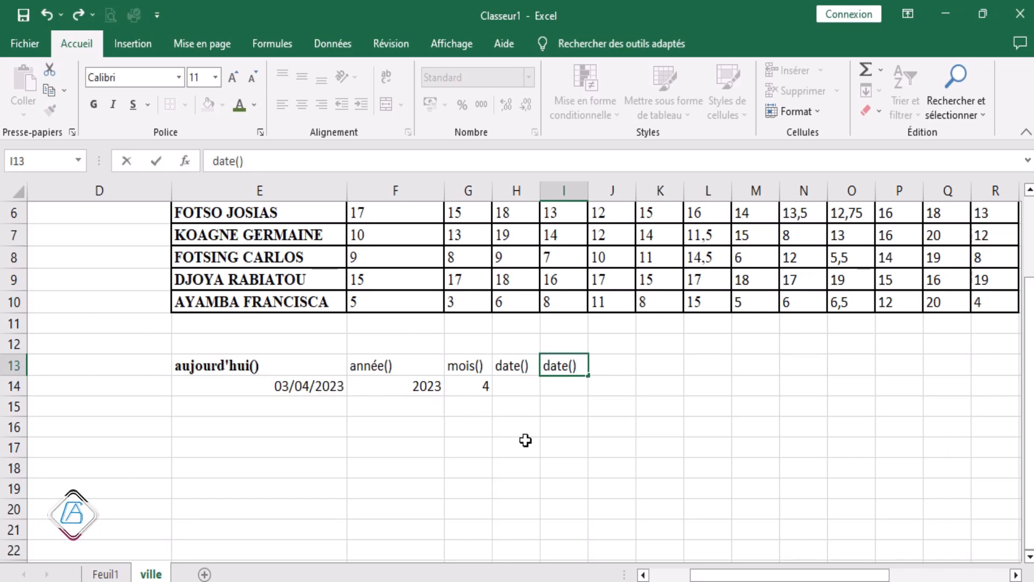
click(552, 446)
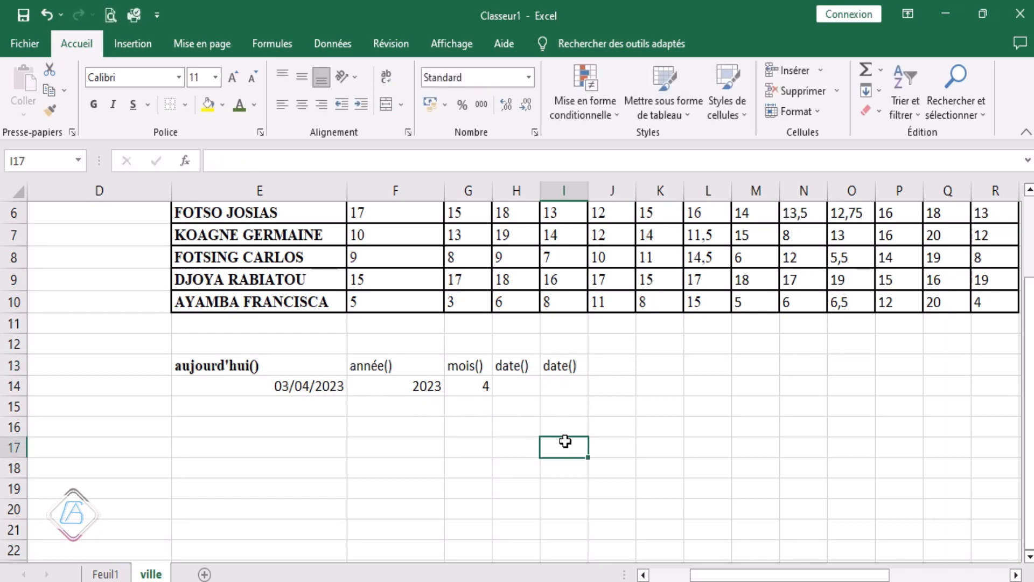
Enter the date 05/04/1991 in cell H14 and widen column H to fit it.
click(522, 385)
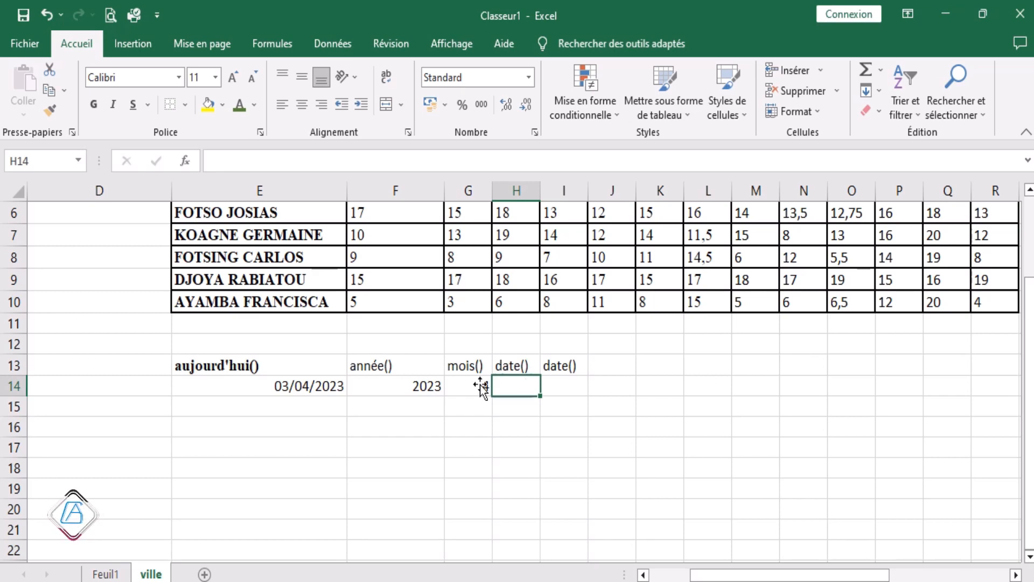
click(273, 387)
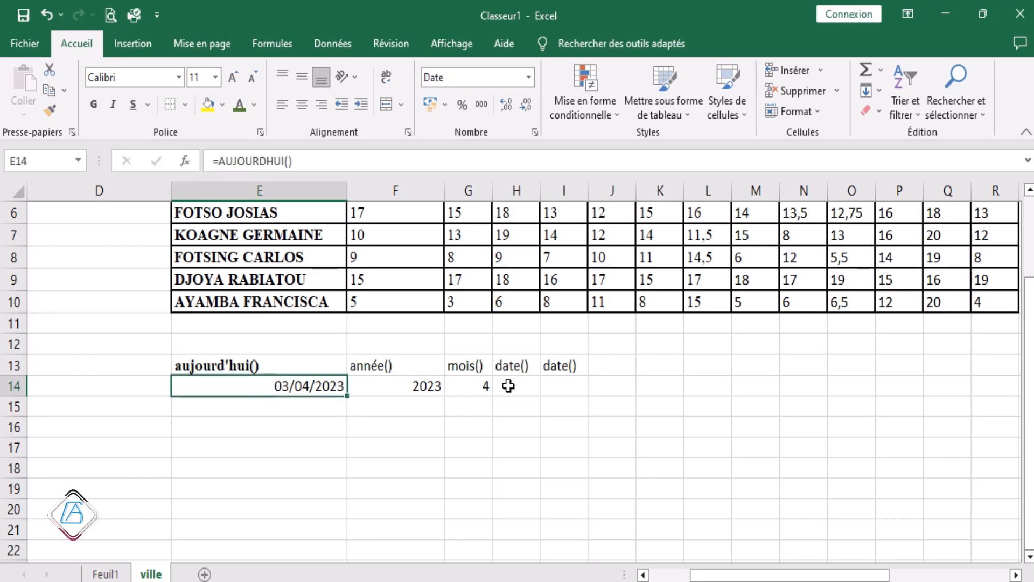
click(511, 387)
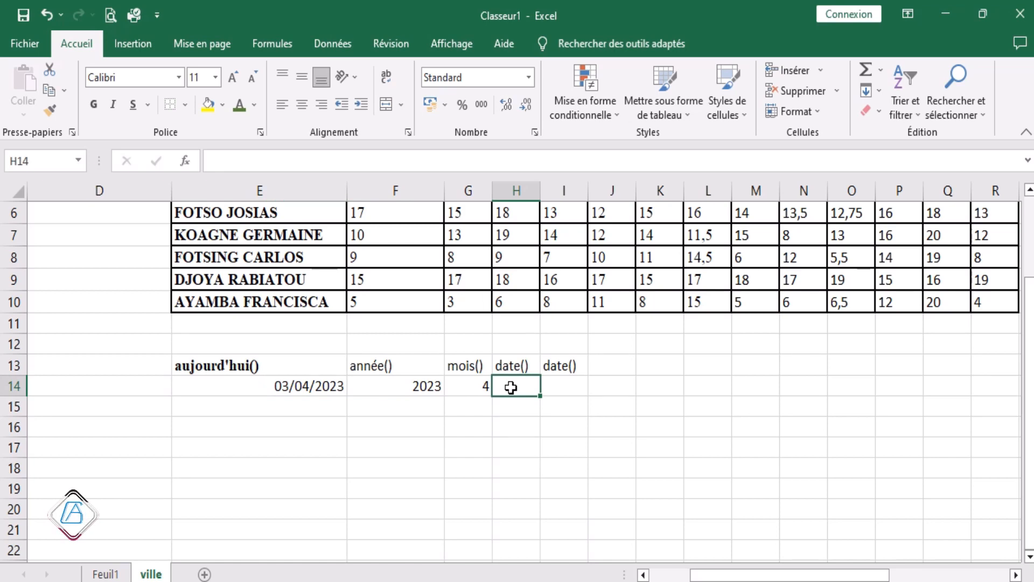
text(05/04)
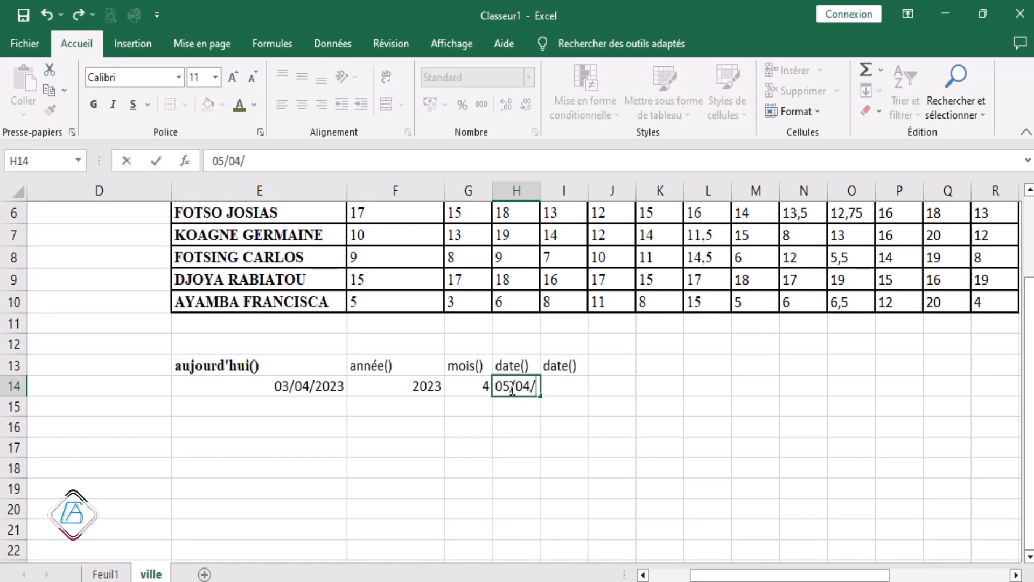
text(/1991)
click(549, 447)
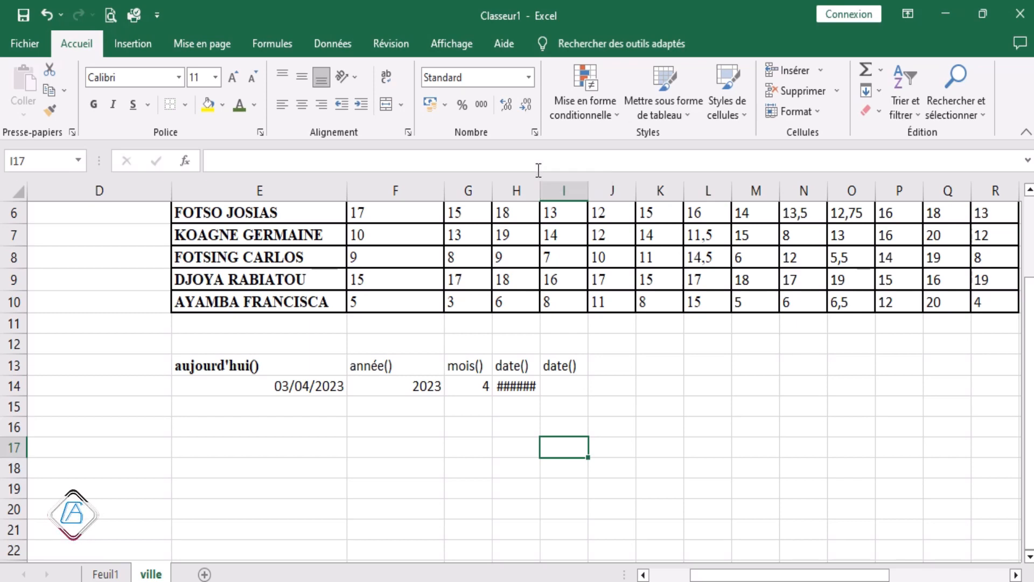
drag(540, 192, 572, 198)
Change the label in cell I13 to datedif().
click(598, 387)
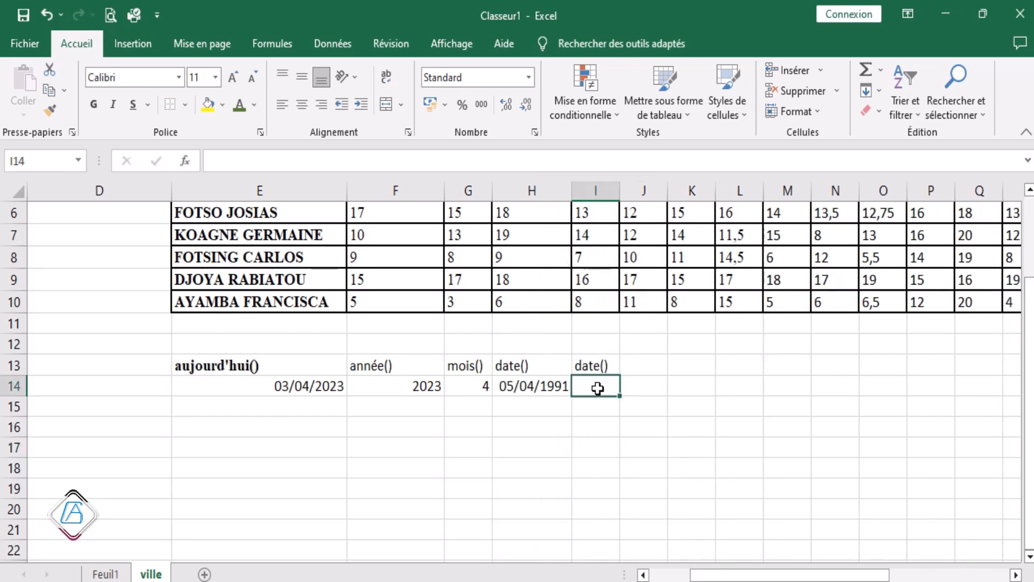
double_click(606, 365)
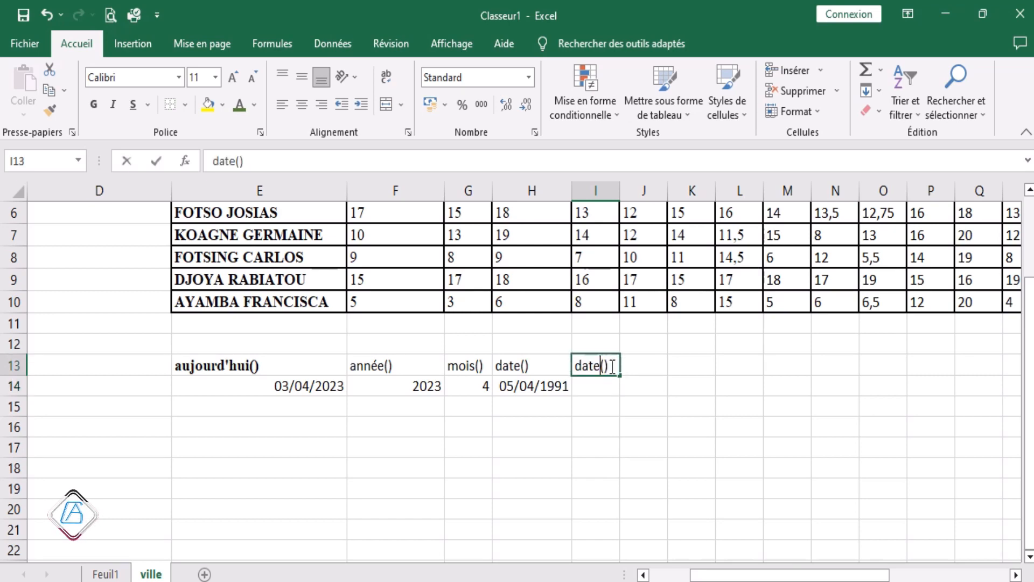
text(dif)
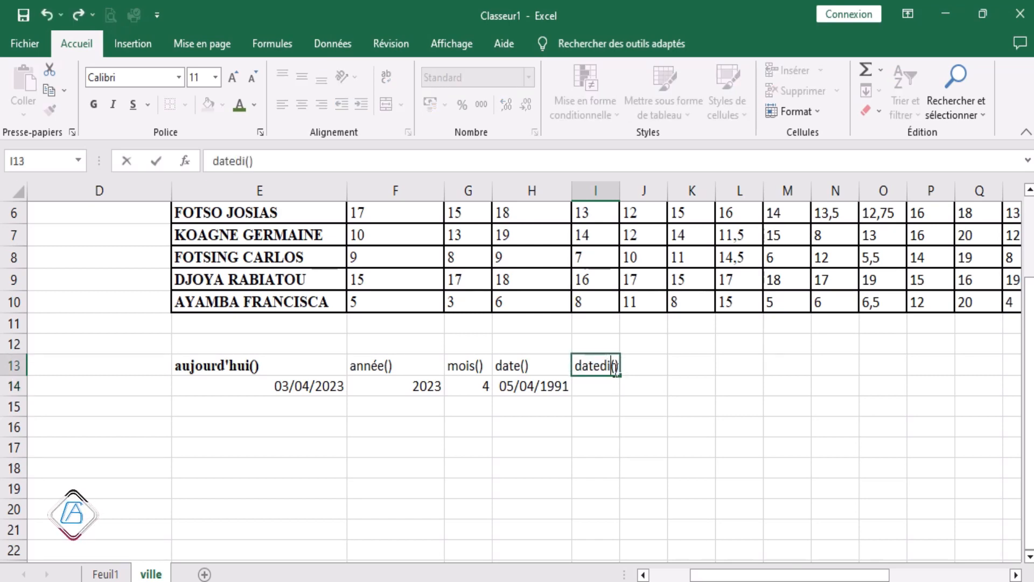
click(617, 443)
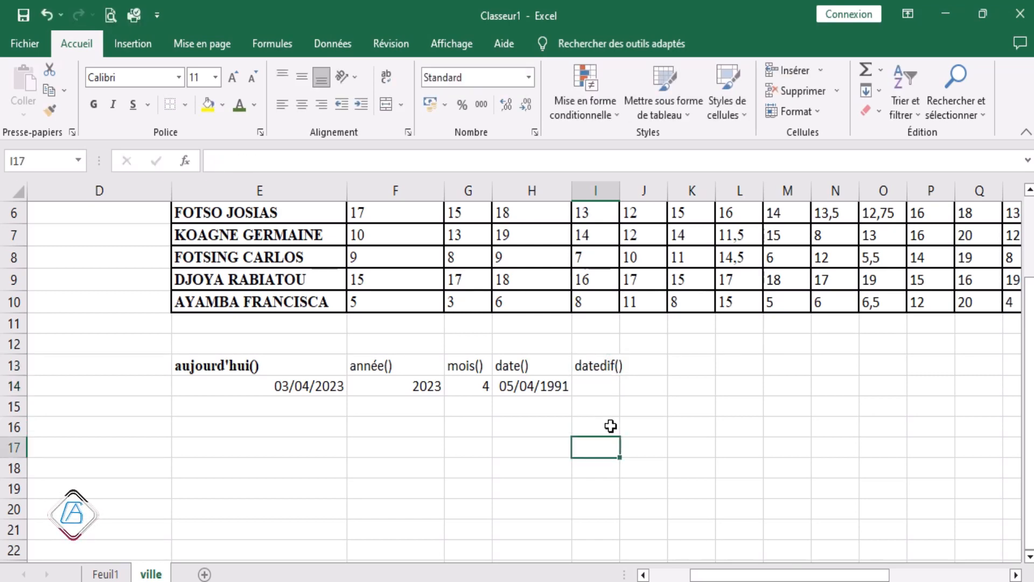
Start a DATEDIF formula in cell I14, below the datedif() label.
click(597, 386)
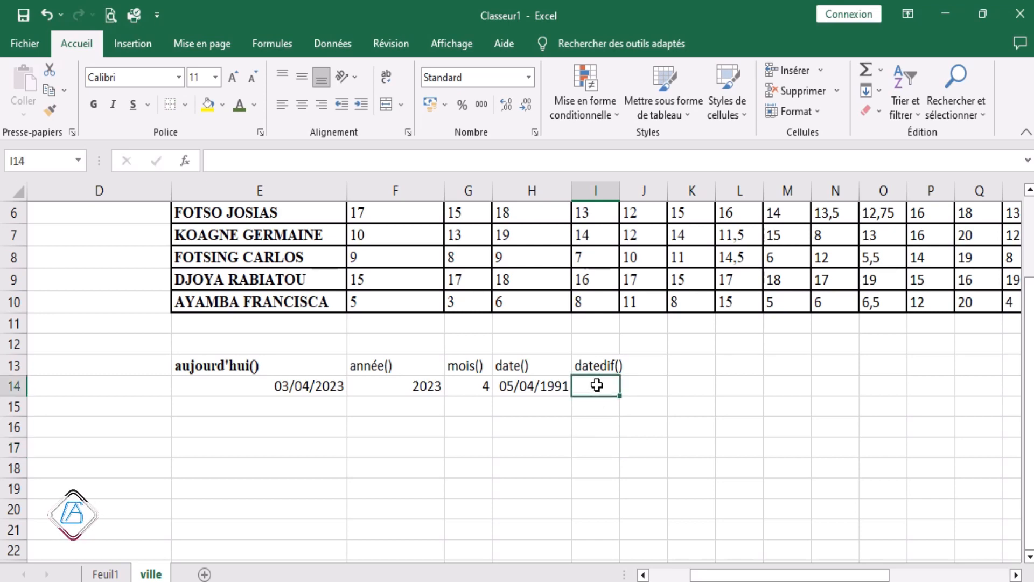
text(=)
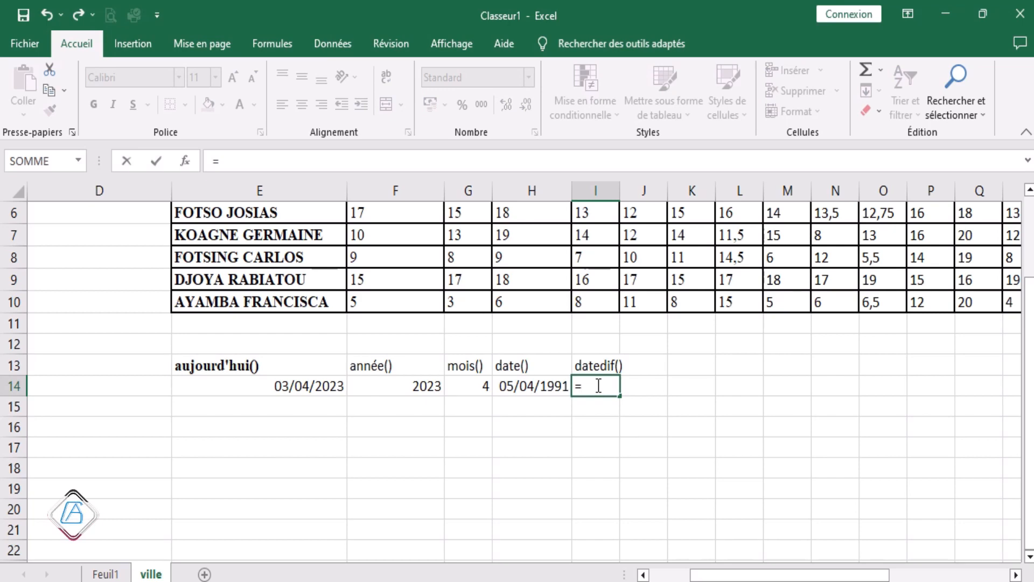
text(da)
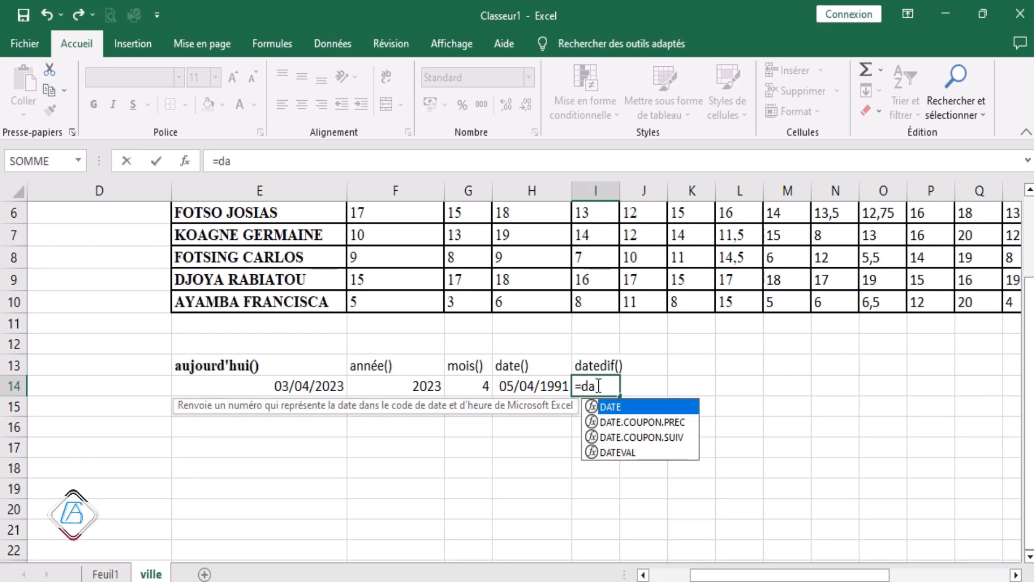
text(tedif)
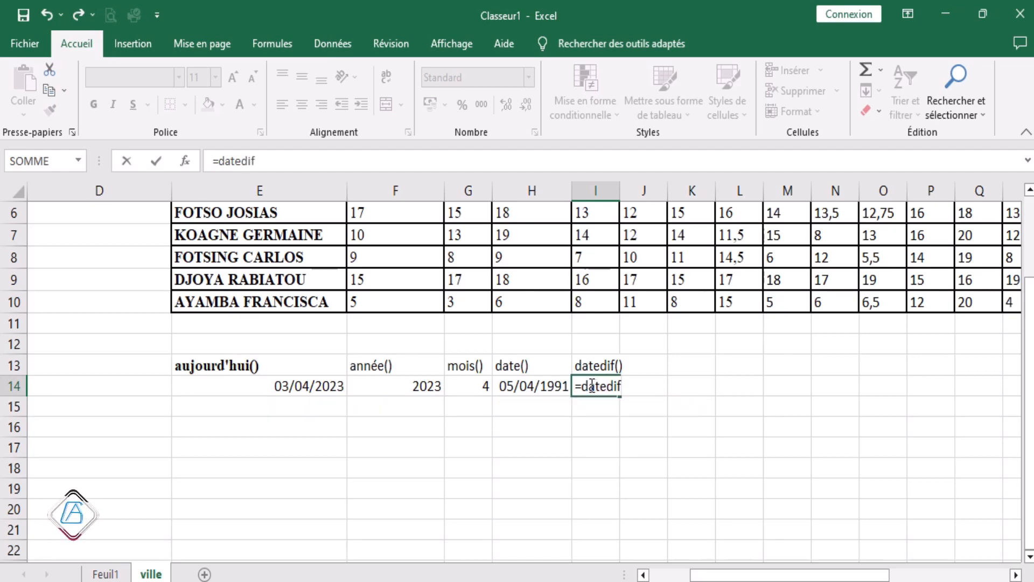
text(()
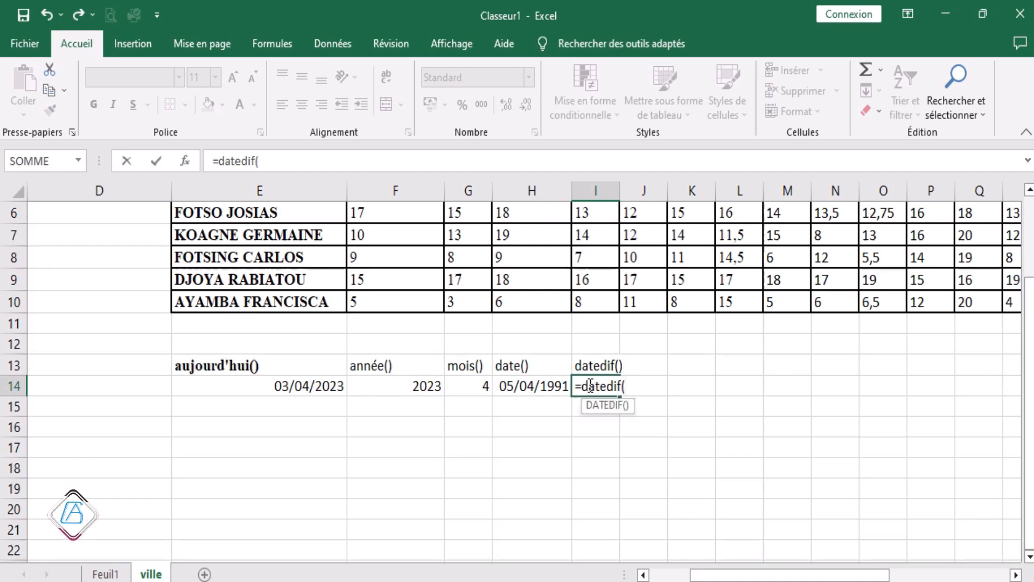
click(613, 410)
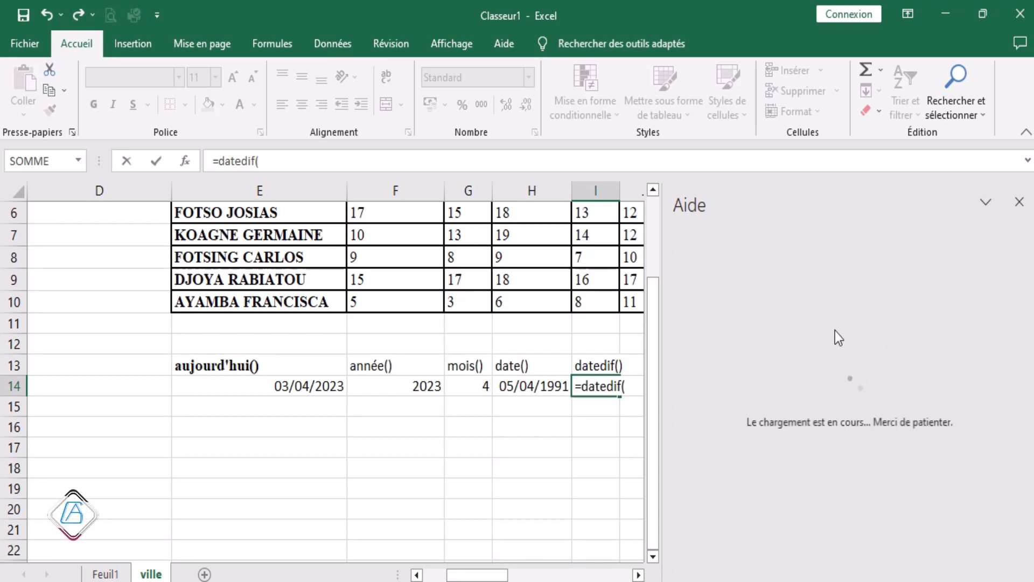
click(1019, 204)
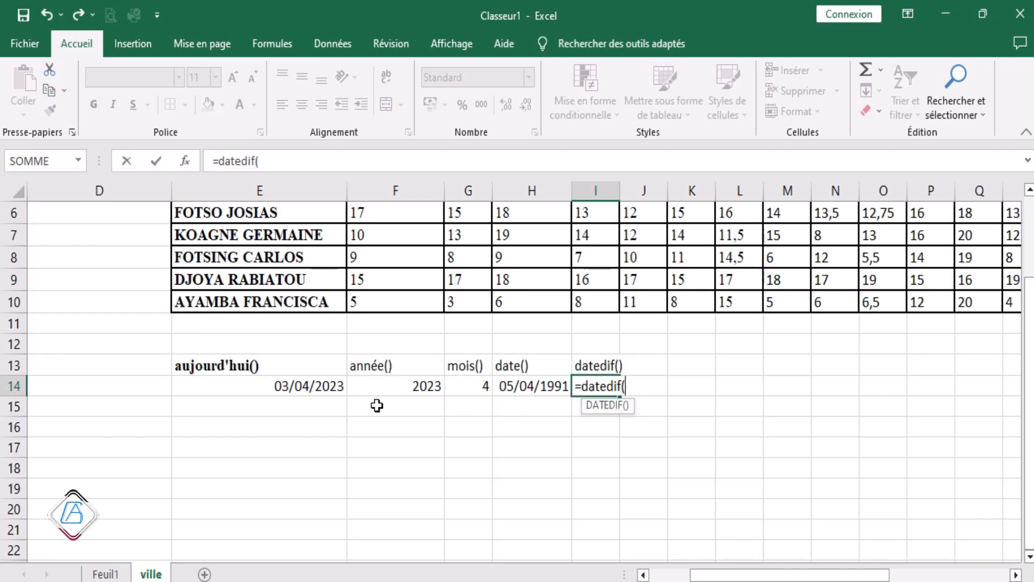
Add cells E14 and H14 as the two date arguments of the DATEDIF formula.
click(307, 387)
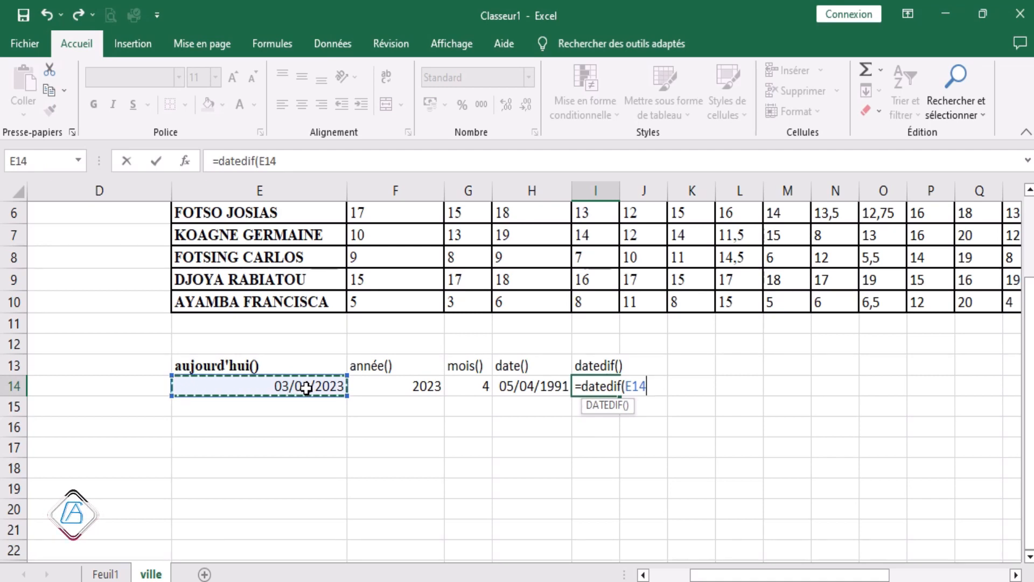
text(;)
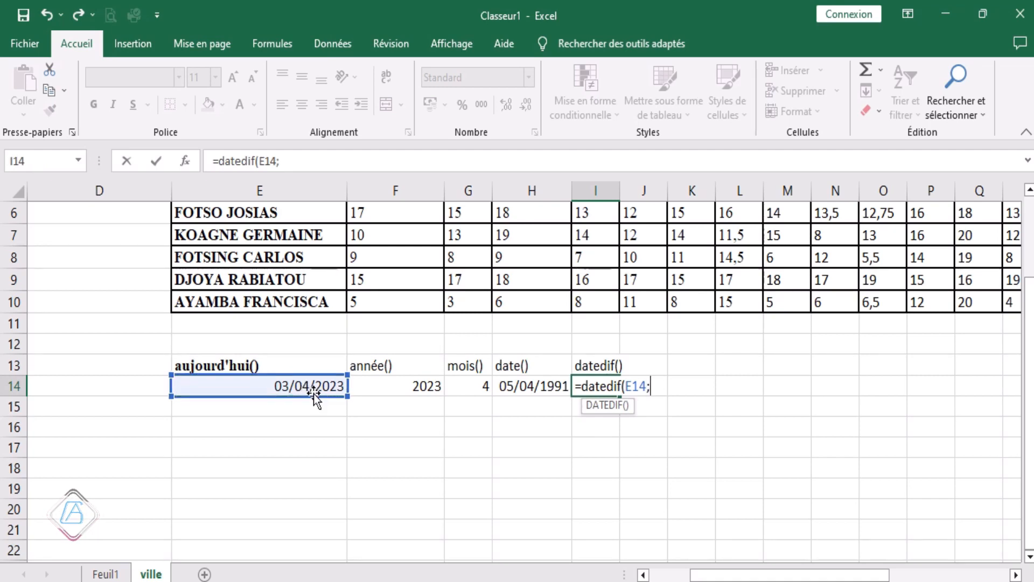
click(533, 390)
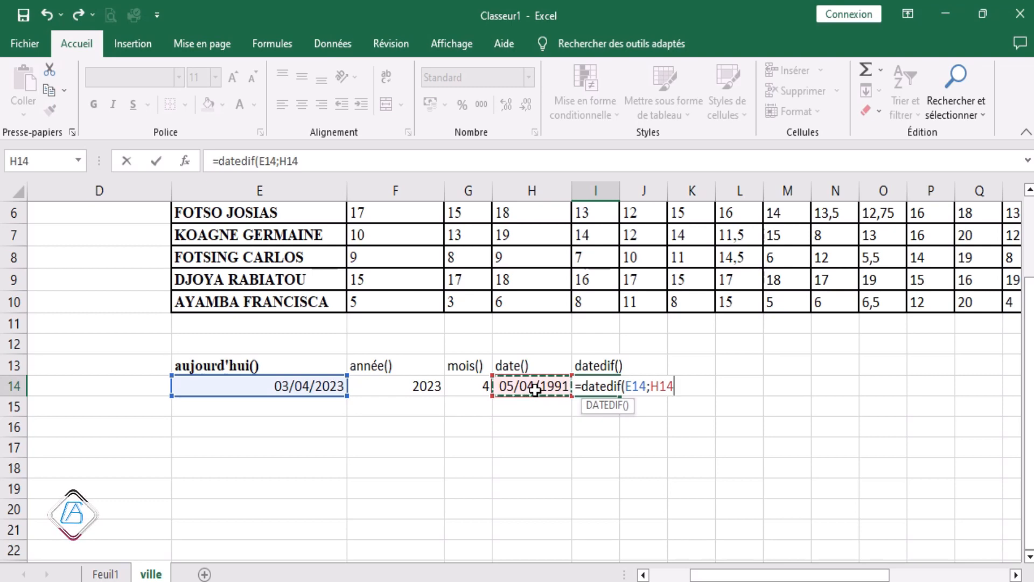
text(;)
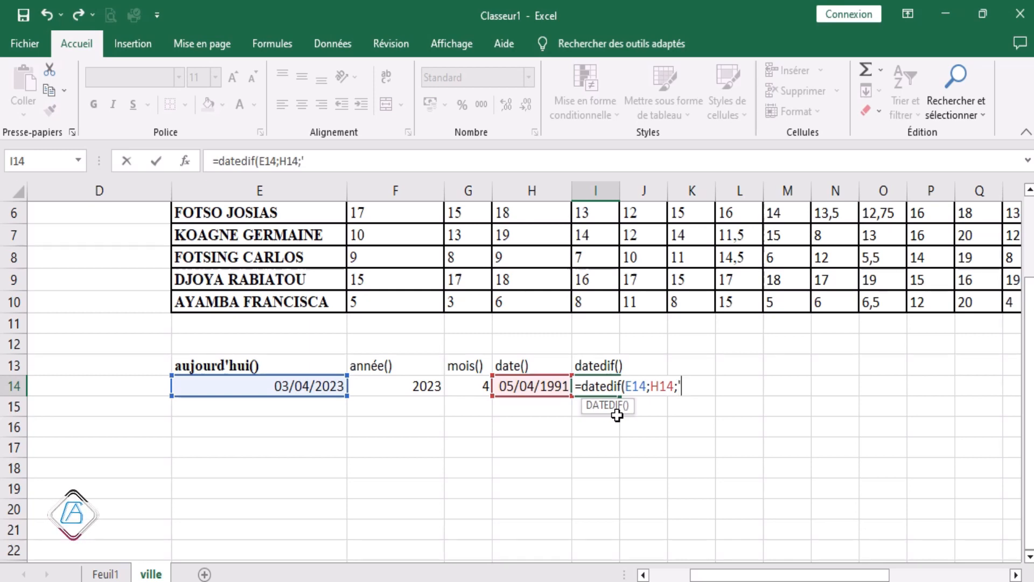
Complete the formula in I14 as =datedif(E14;H14;"D") and widen column I to fit its result.
text(D)
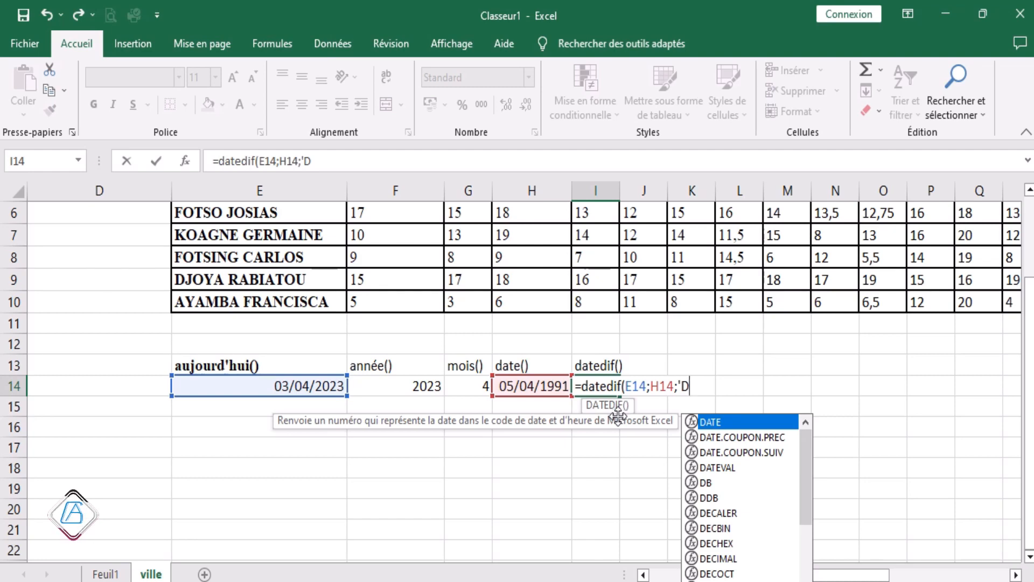
text(")
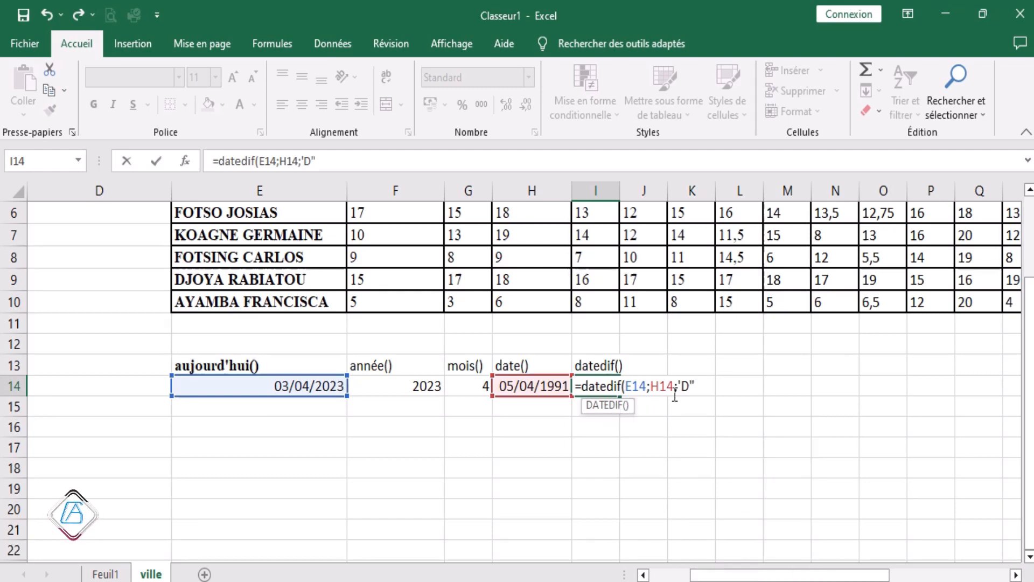
key(BackSpace)
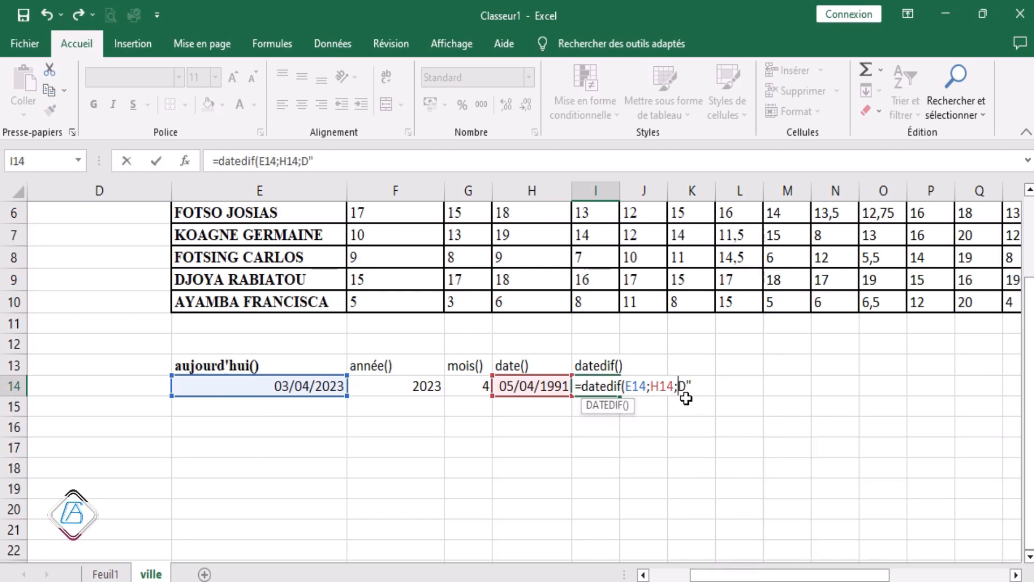
text(")
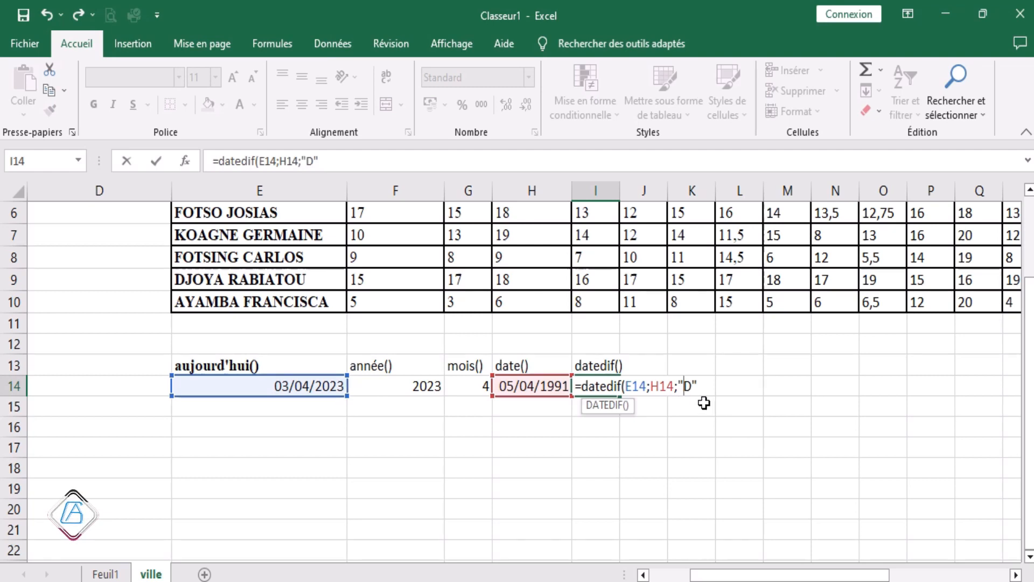
double_click(701, 384)
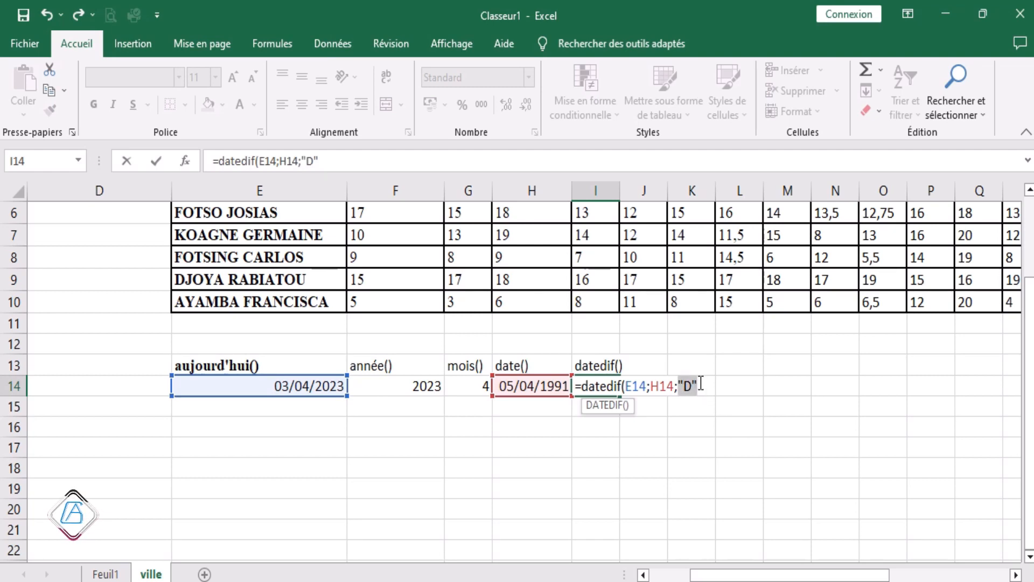
click(700, 385)
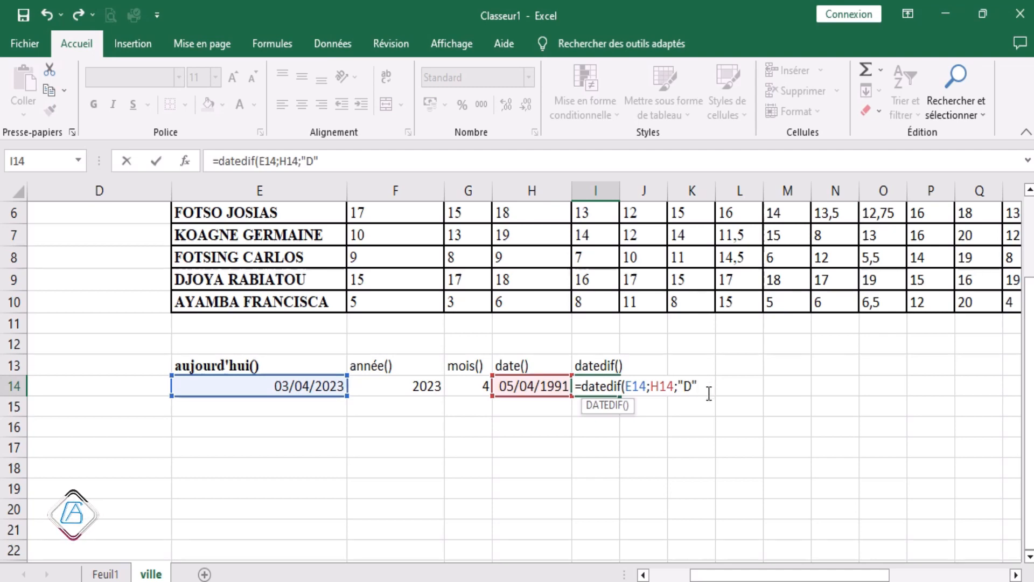
text())
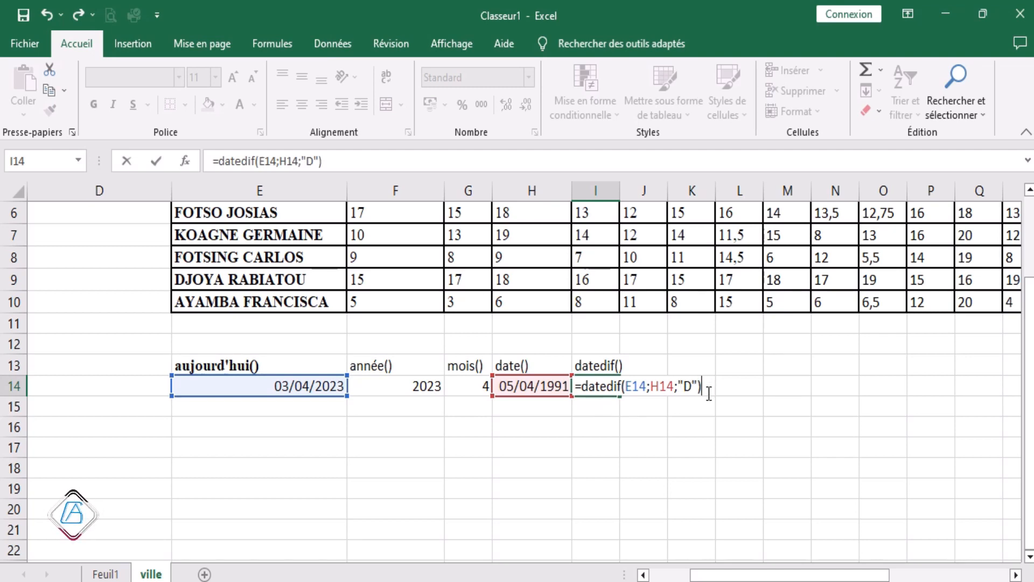
key(Return)
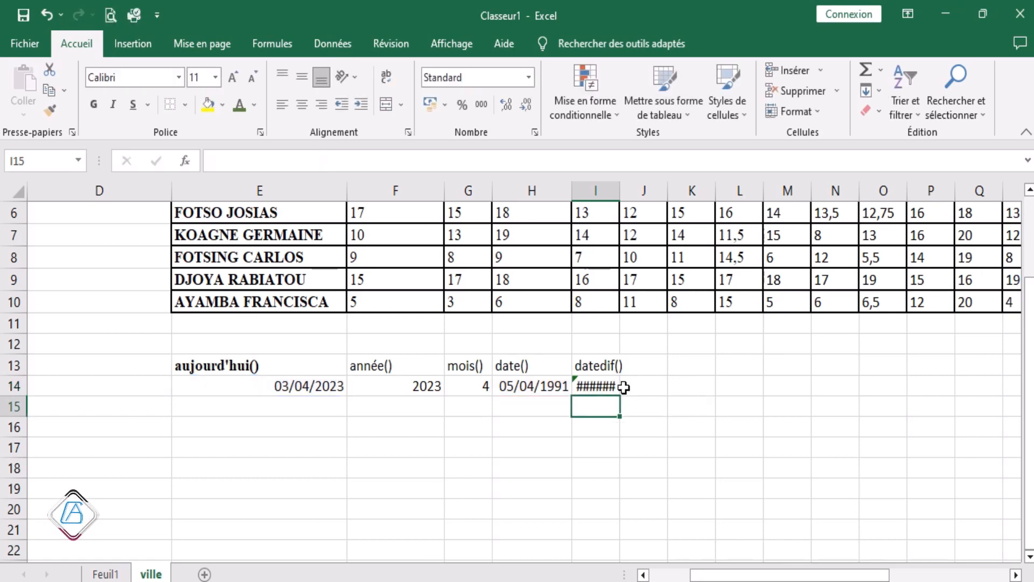
drag(619, 181, 652, 187)
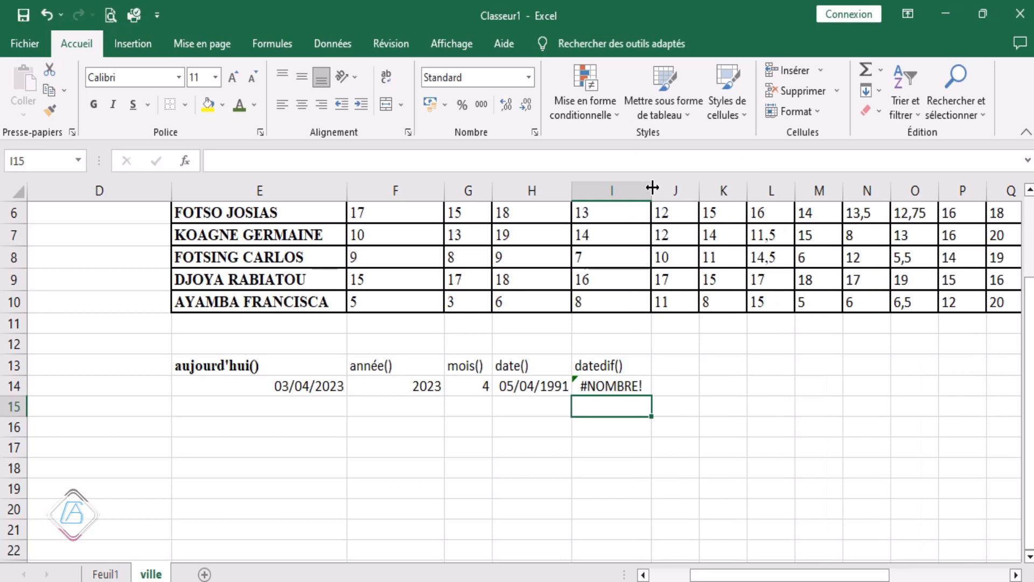
double_click(630, 386)
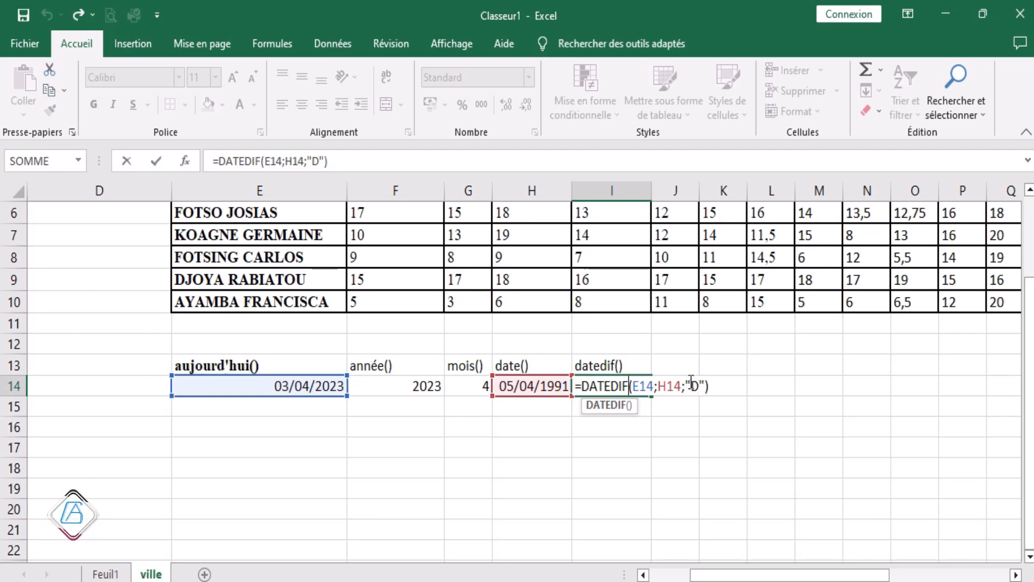
click(691, 385)
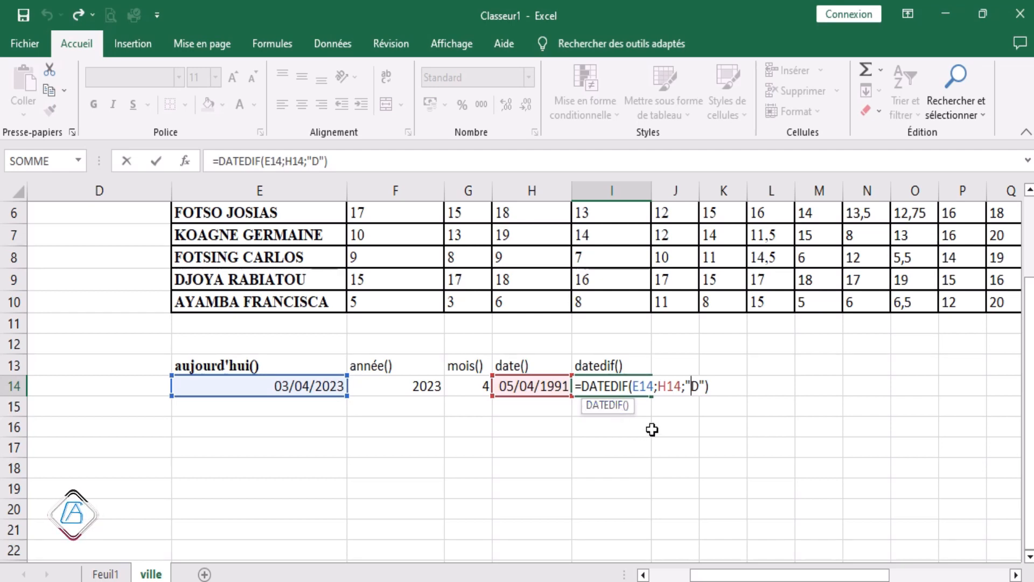
key(Return)
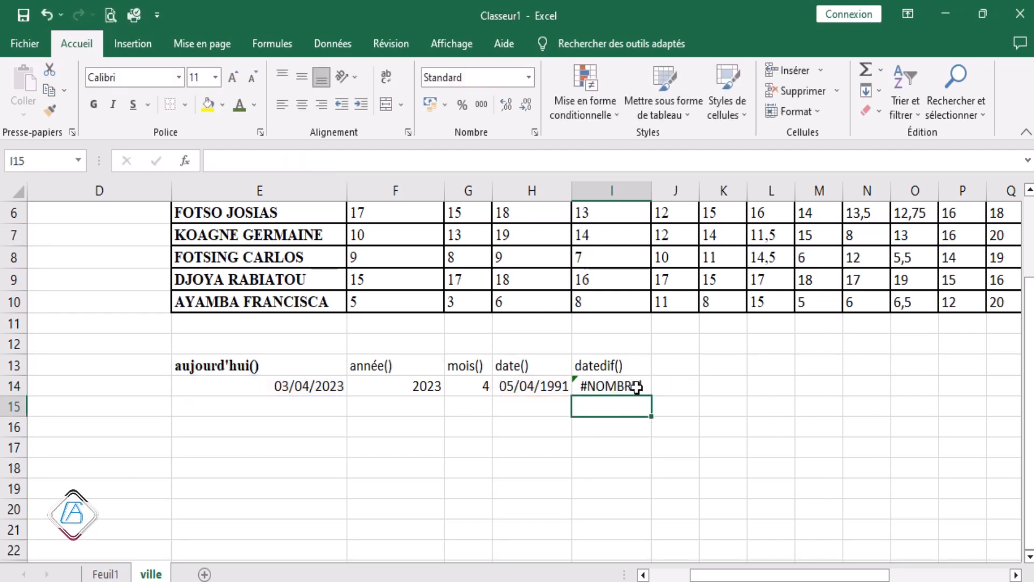
Swap the two date arguments in cell I14 so the formula reads =DATEDIF(H14;E14;"D").
click(628, 387)
click(626, 407)
click(621, 388)
double_click(626, 387)
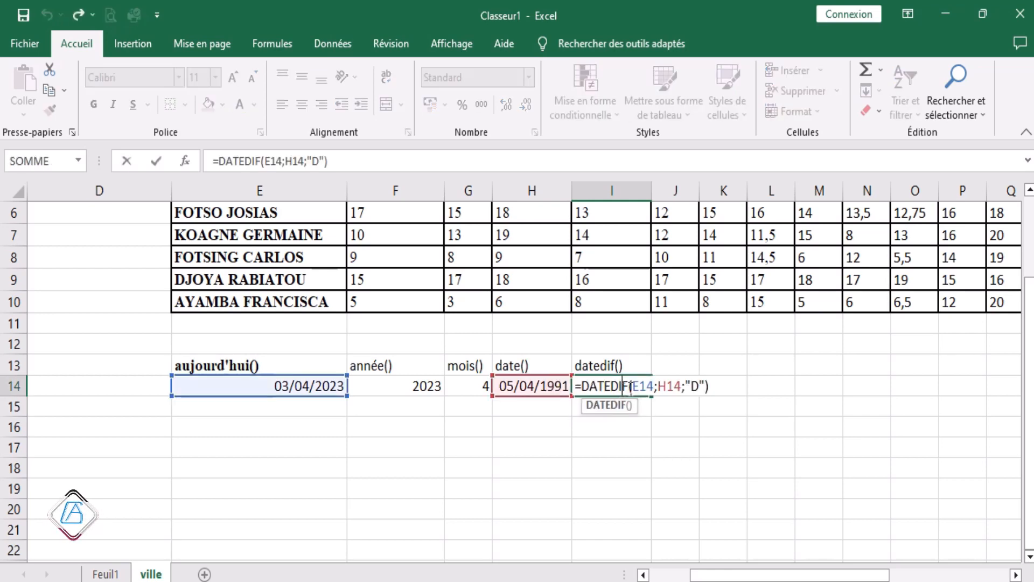
drag(654, 386, 633, 386)
key(BackSpace)
key(BackSpace)
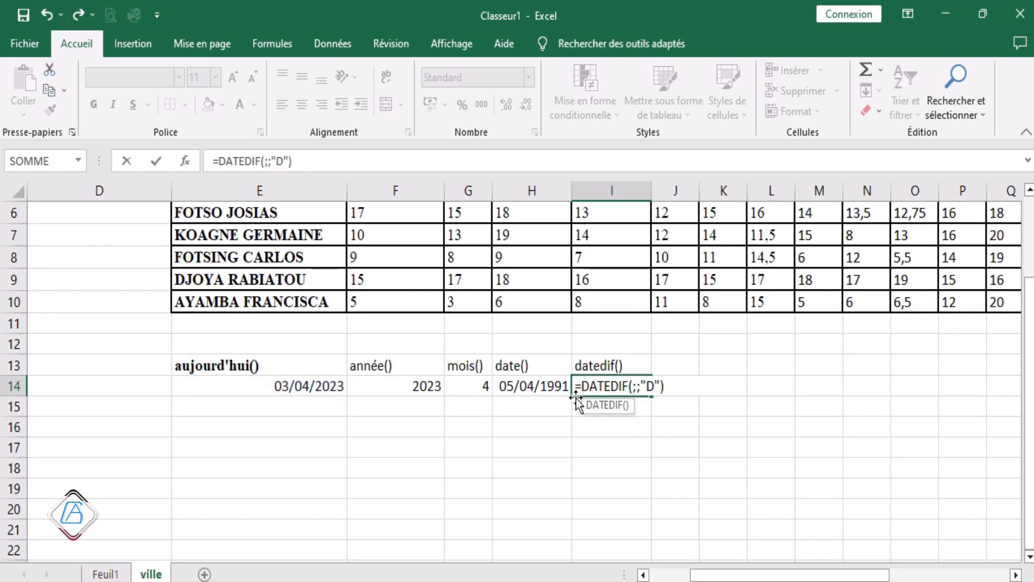
click(521, 387)
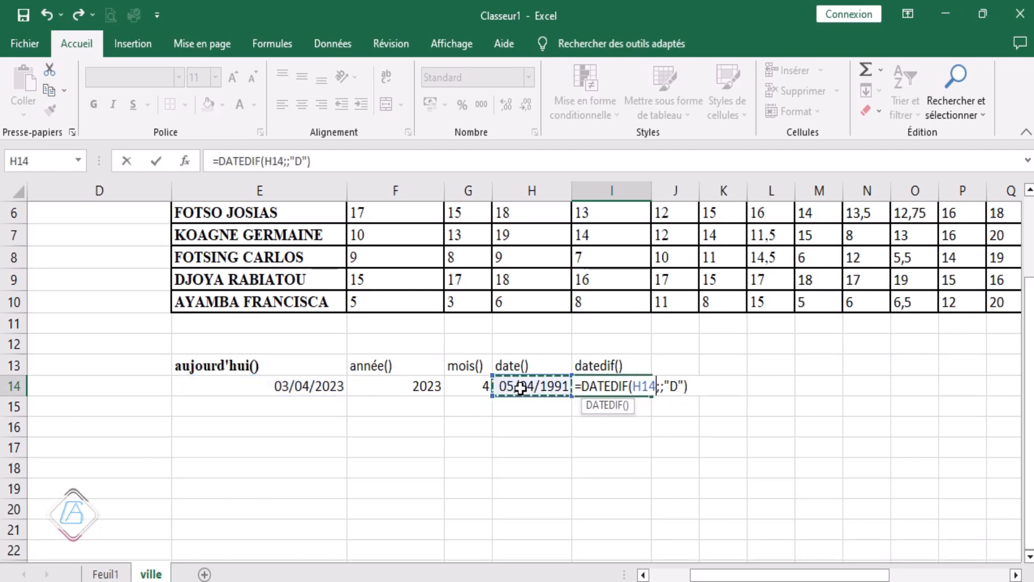
click(657, 386)
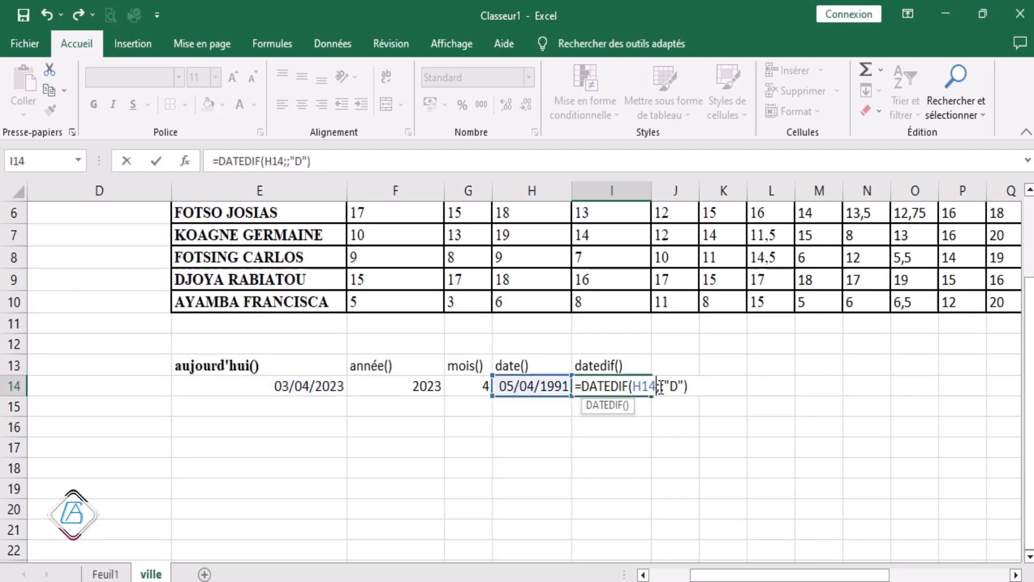
click(324, 386)
key(Return)
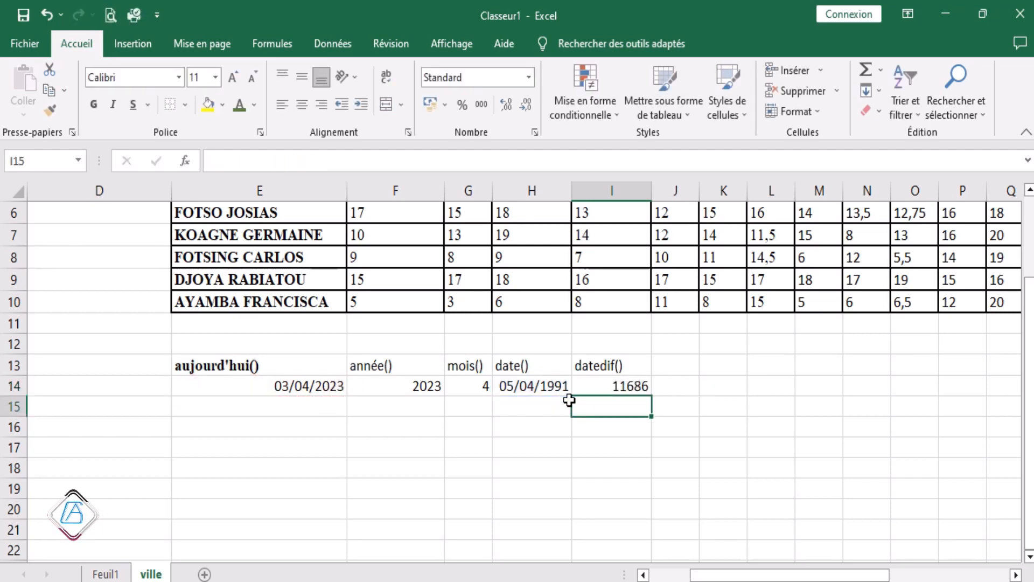
click(629, 445)
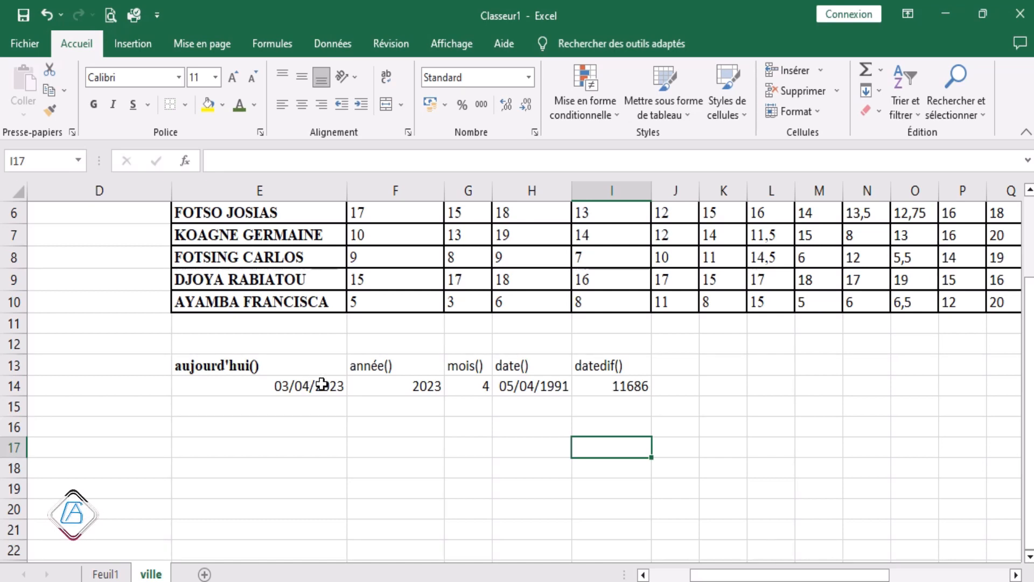
click(612, 386)
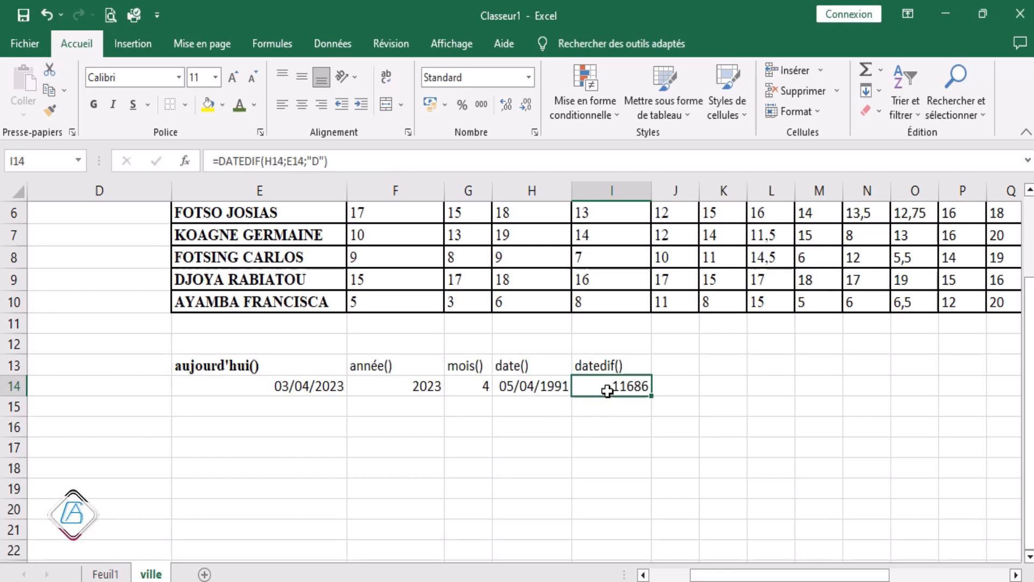
click(608, 411)
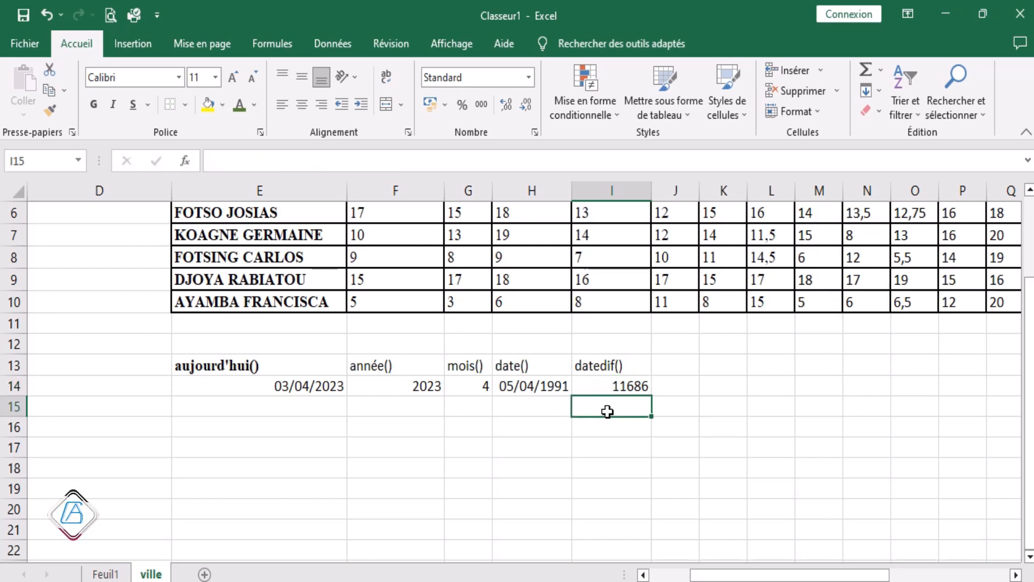